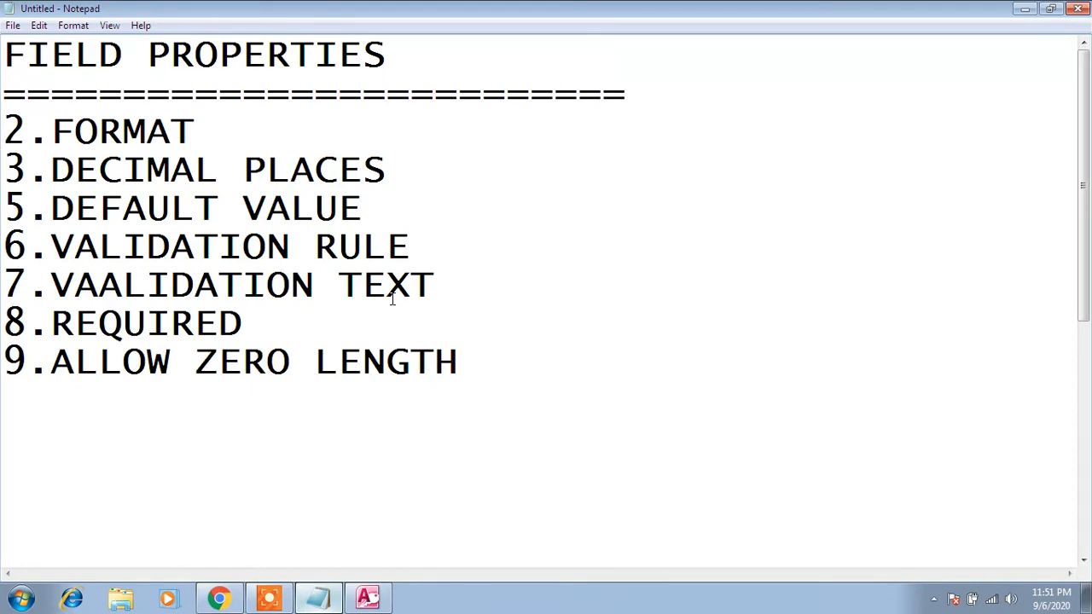
# - Highlight the DEFAULT VALUE entry in the field properties list, and switch to Access
pyautogui.click(376, 206)
pyautogui.moveTo(375, 206); pyautogui.dragTo(49, 211)
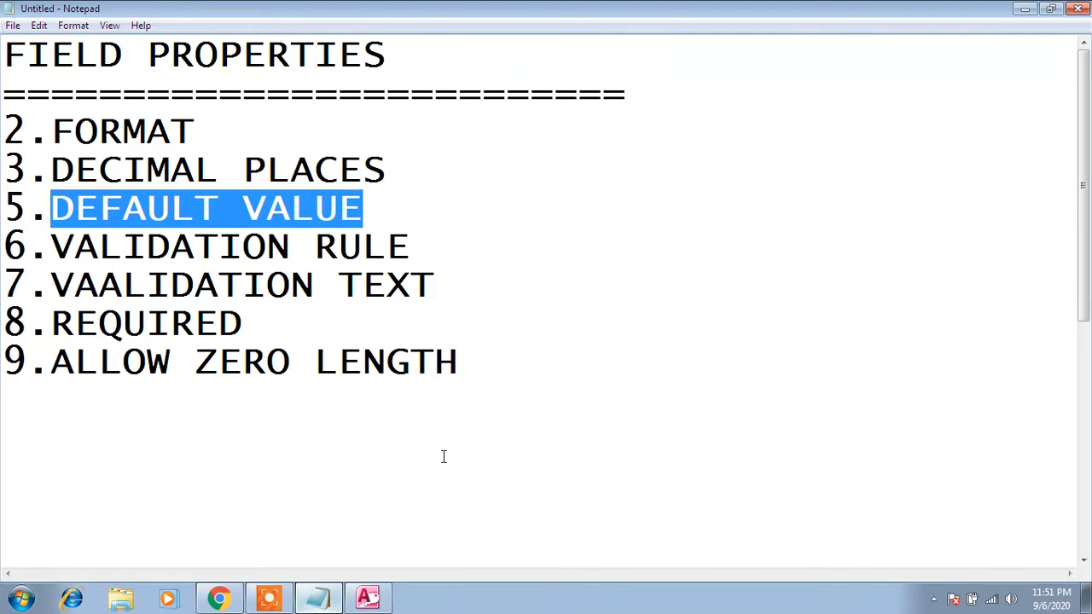
pyautogui.click(372, 597)
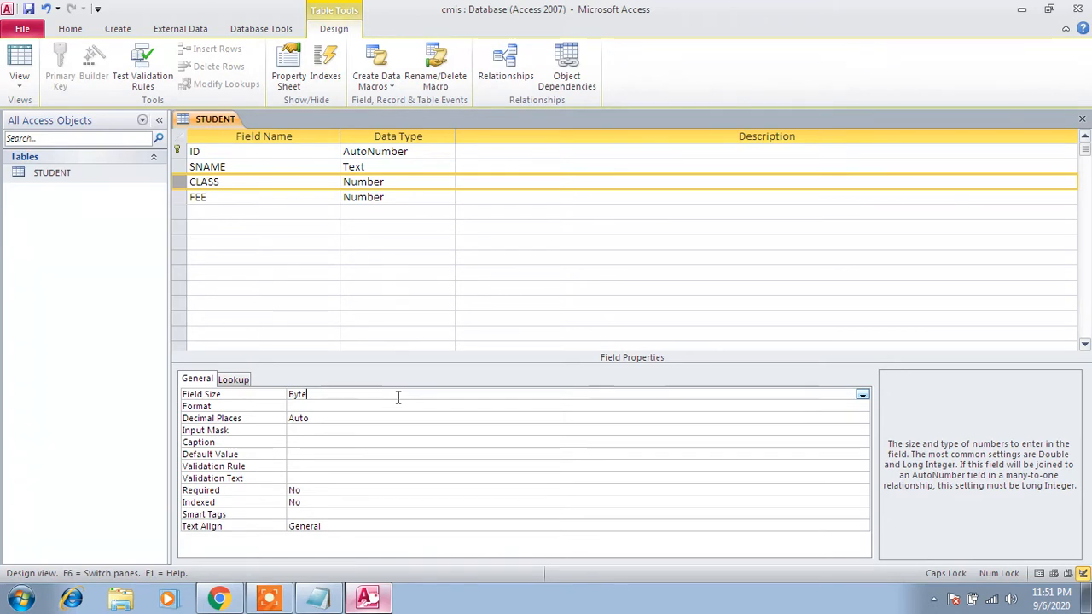
# - Save the STUDENT table design and open the table in Datasheet view, selecting the CLASS column
pyautogui.click(93, 176)
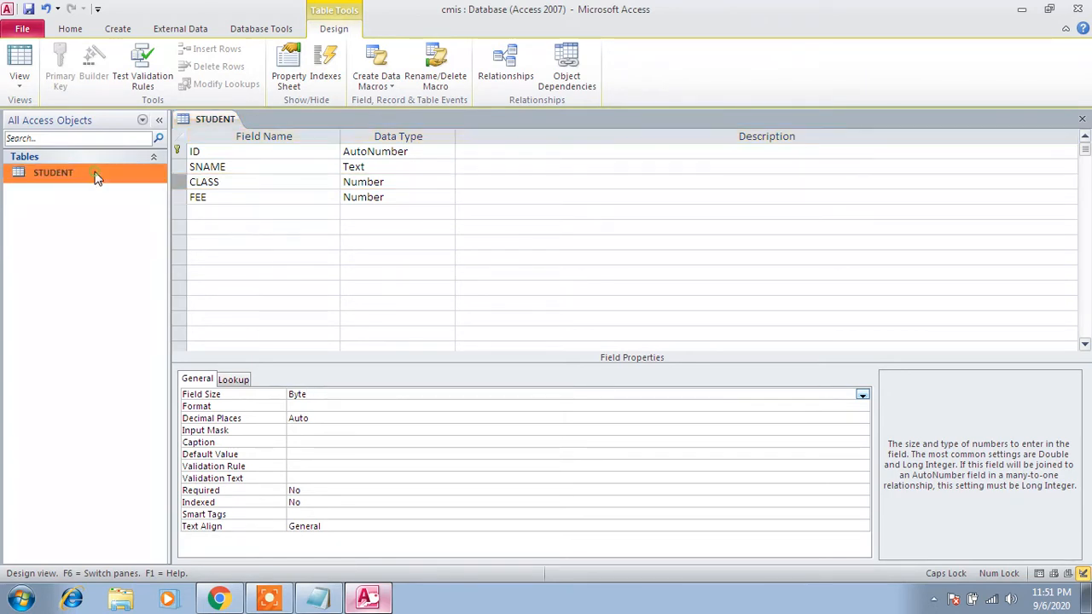
pyautogui.rightClick(96, 174)
pyautogui.click(115, 198)
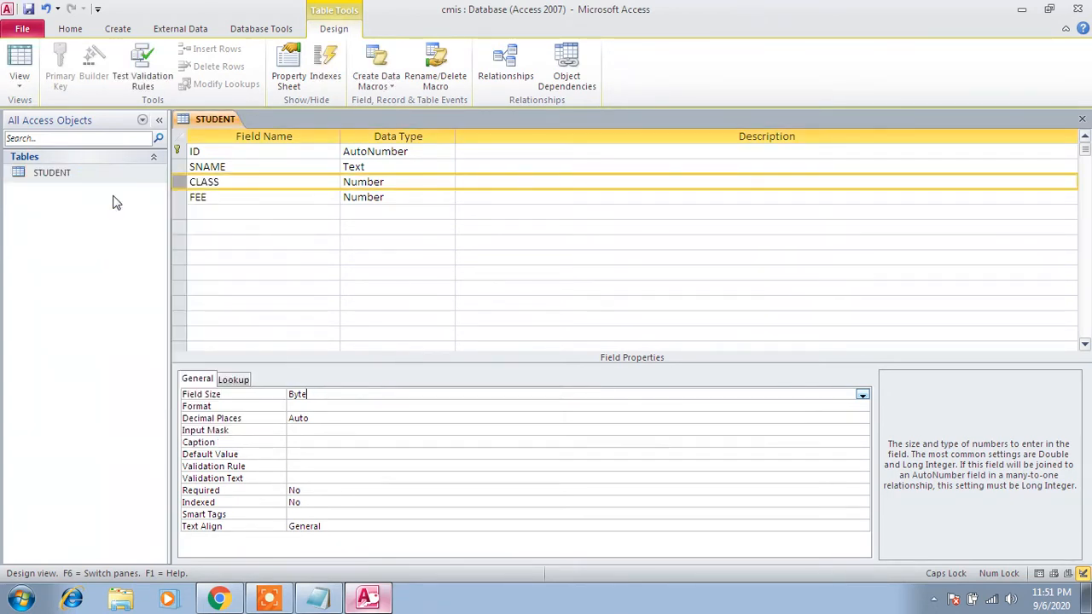
pyautogui.doubleClick(81, 174)
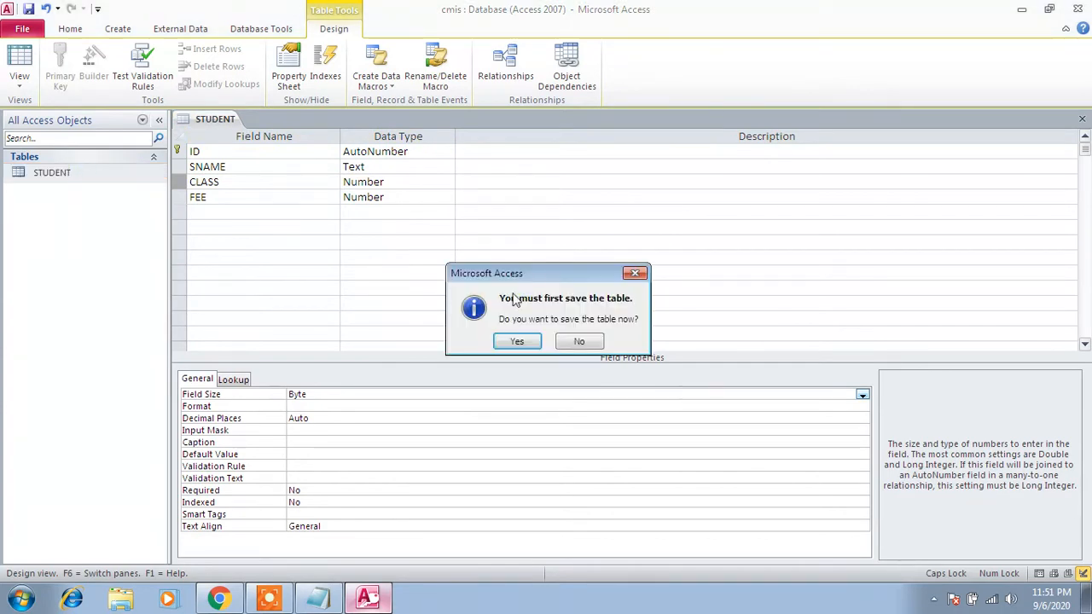
pyautogui.click(529, 345)
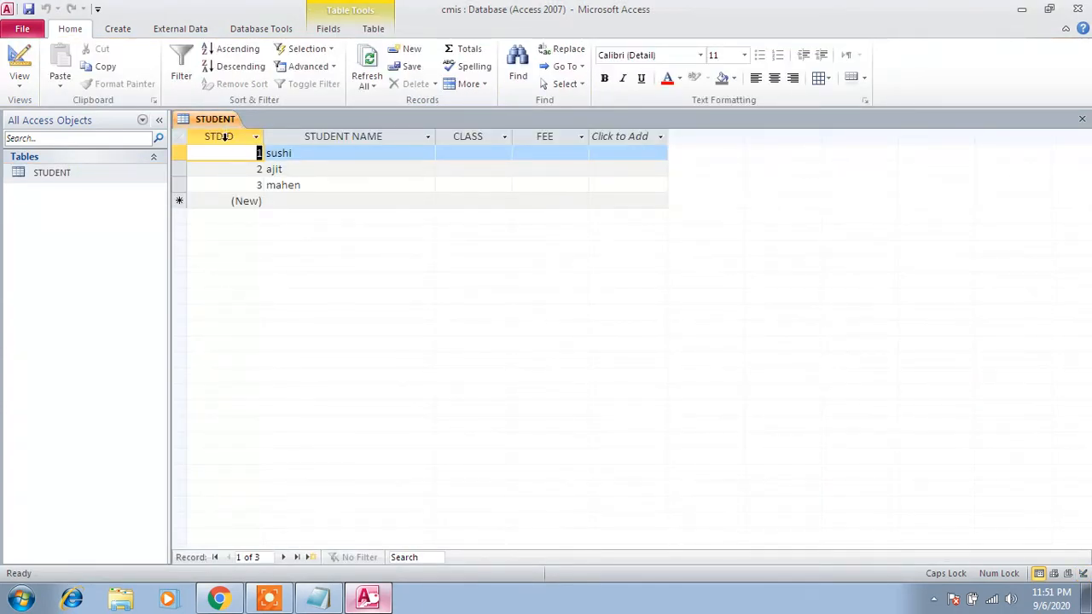
pyautogui.click(500, 137)
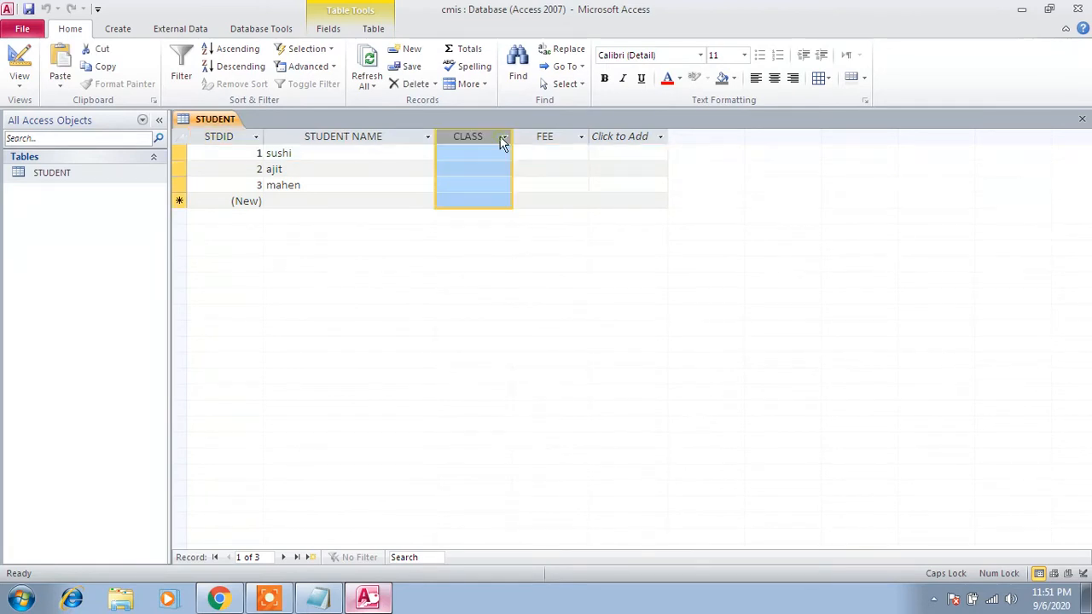
# - Glance at the Notepad list of field properties, return to Access and reopen the STUDENT table in Design view
pyautogui.click(317, 597)
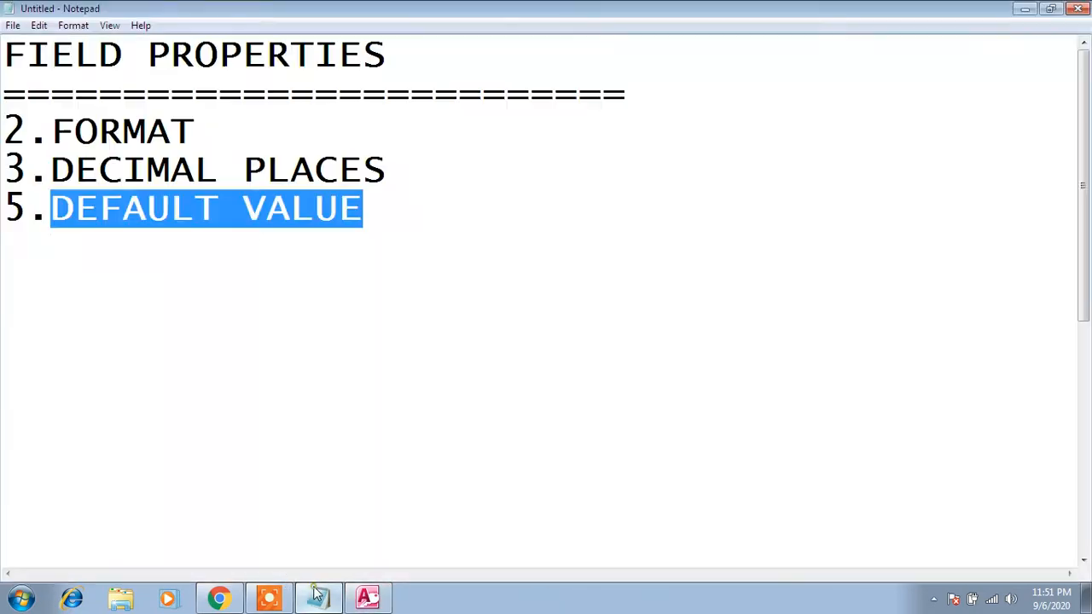
pyautogui.click(368, 597)
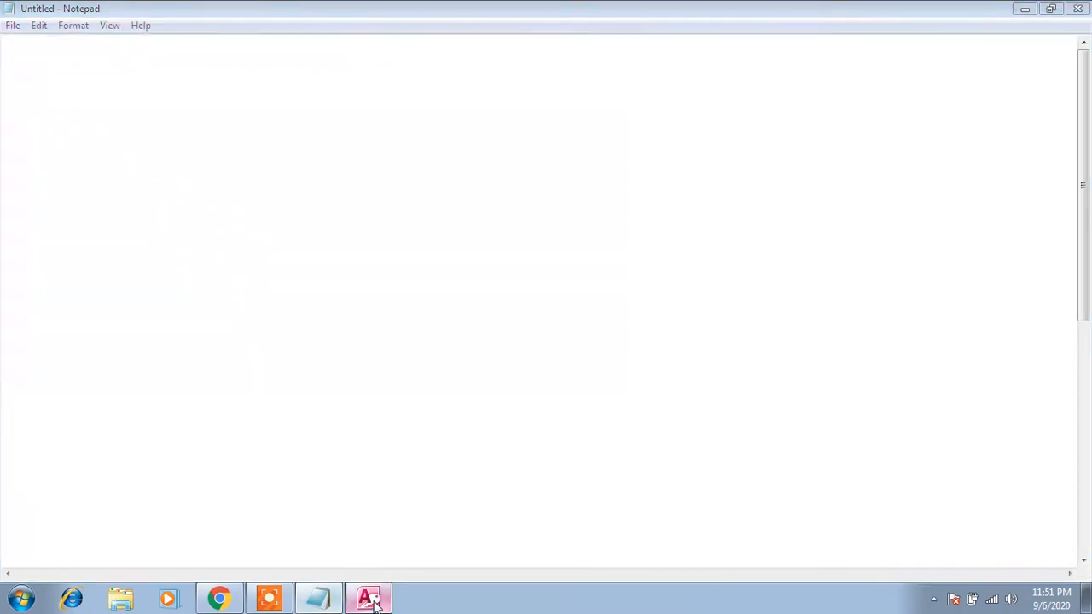
pyautogui.rightClick(77, 177)
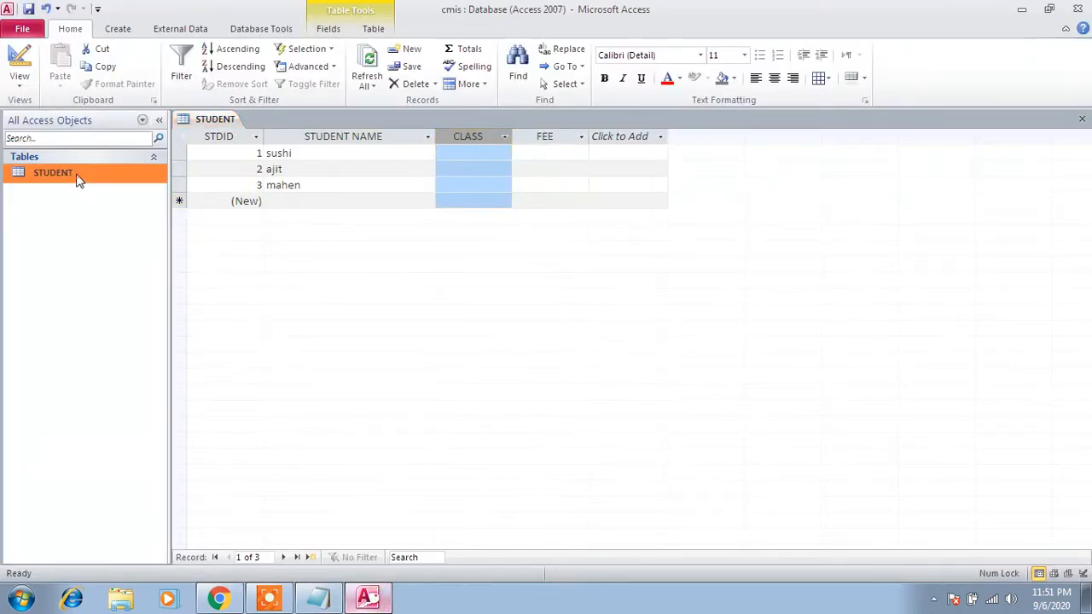
pyautogui.click(110, 200)
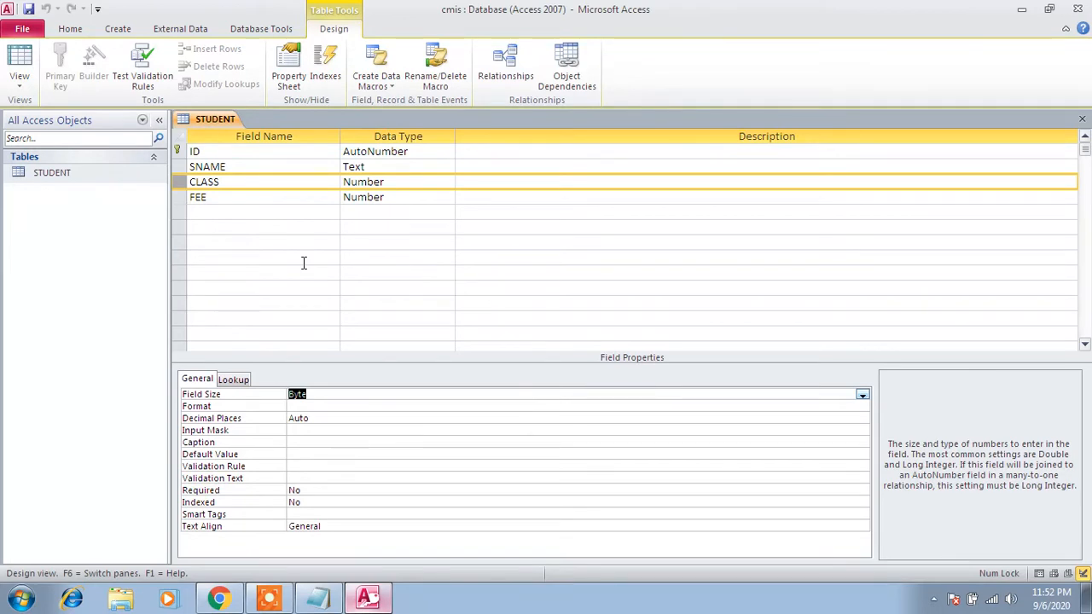
pyautogui.click(192, 182)
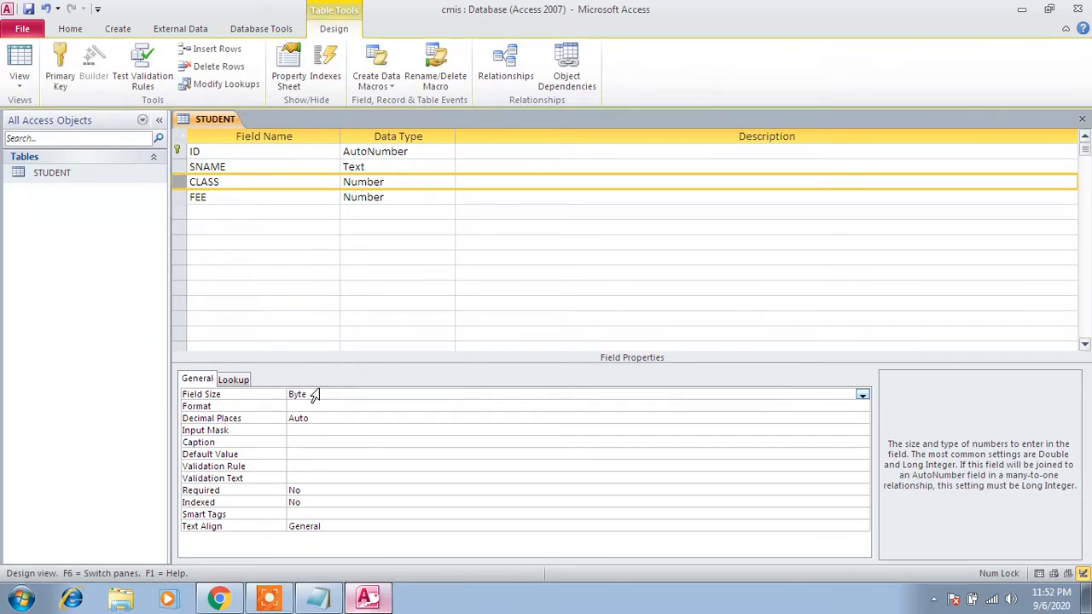
pyautogui.click(313, 453)
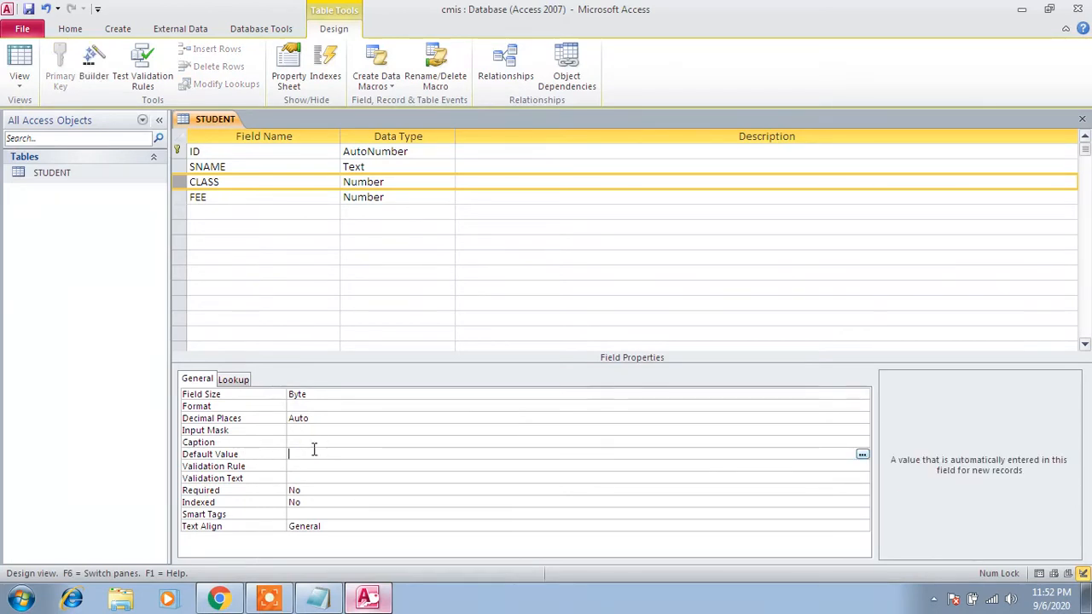
pyautogui.write('5')
pyautogui.press('BackSpace')
# - Add a field named CITY with the Text data type below FEE
pyautogui.click(180, 198)
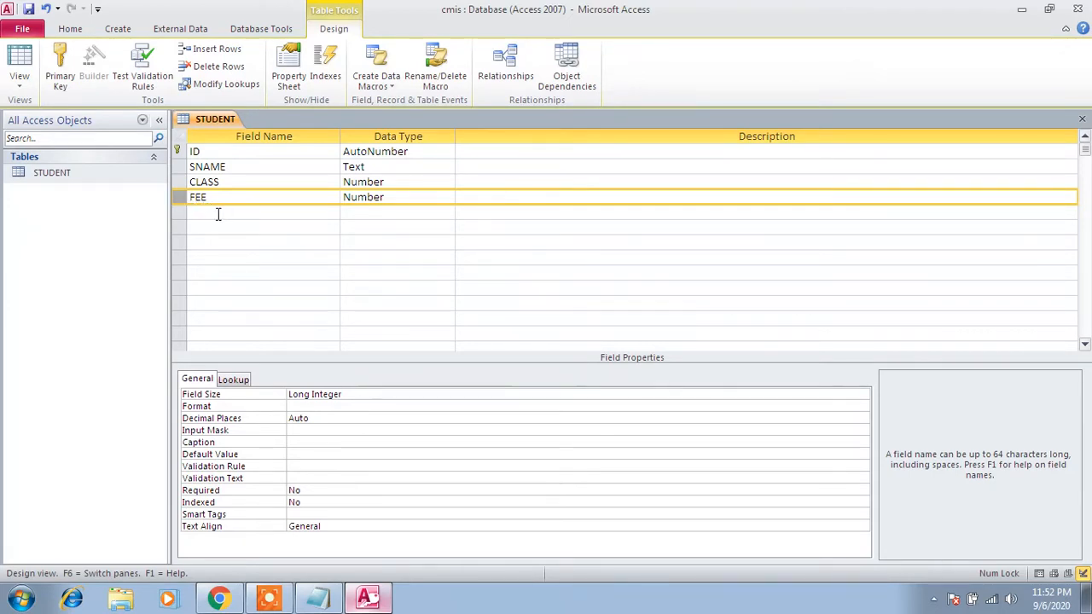
pyautogui.click(218, 213)
pyautogui.press('capslock')
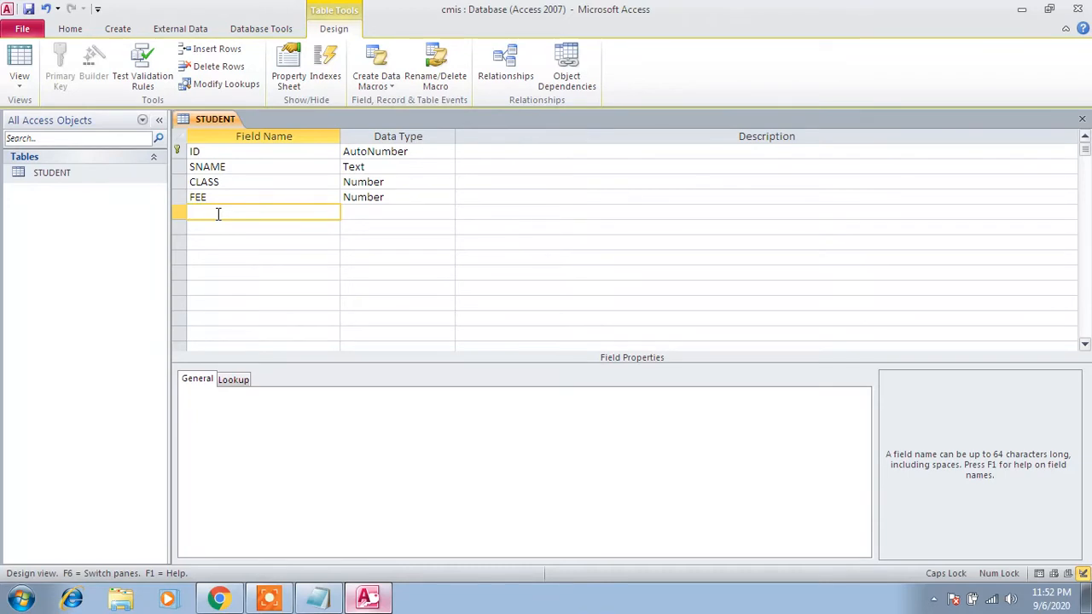
pyautogui.write('CITY')
pyautogui.press('Tab')
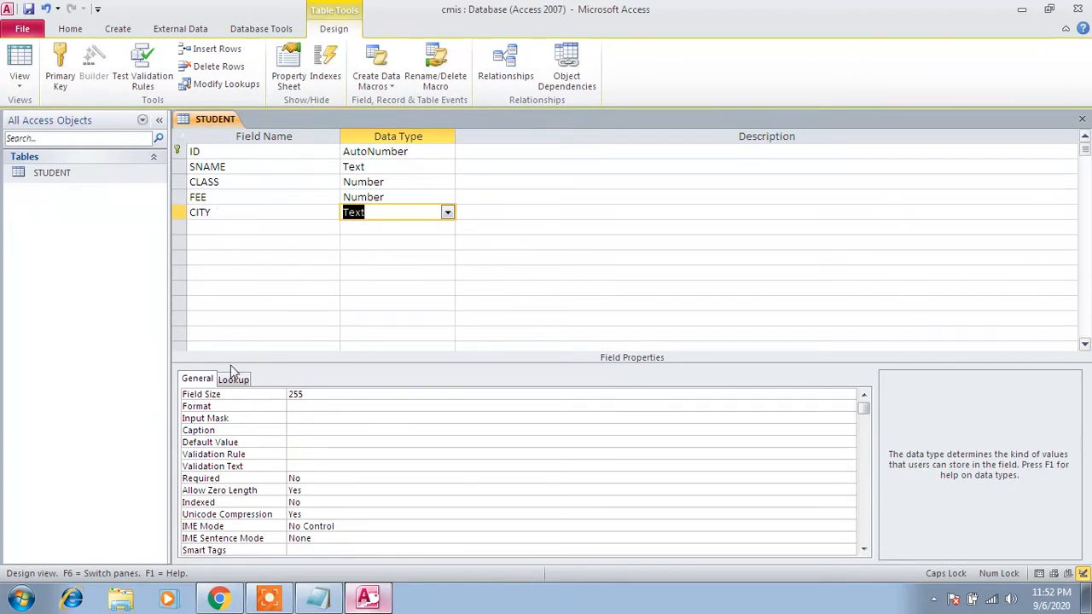
# - Set the CITY field's default value to PATNA and save the table design
pyautogui.click(307, 442)
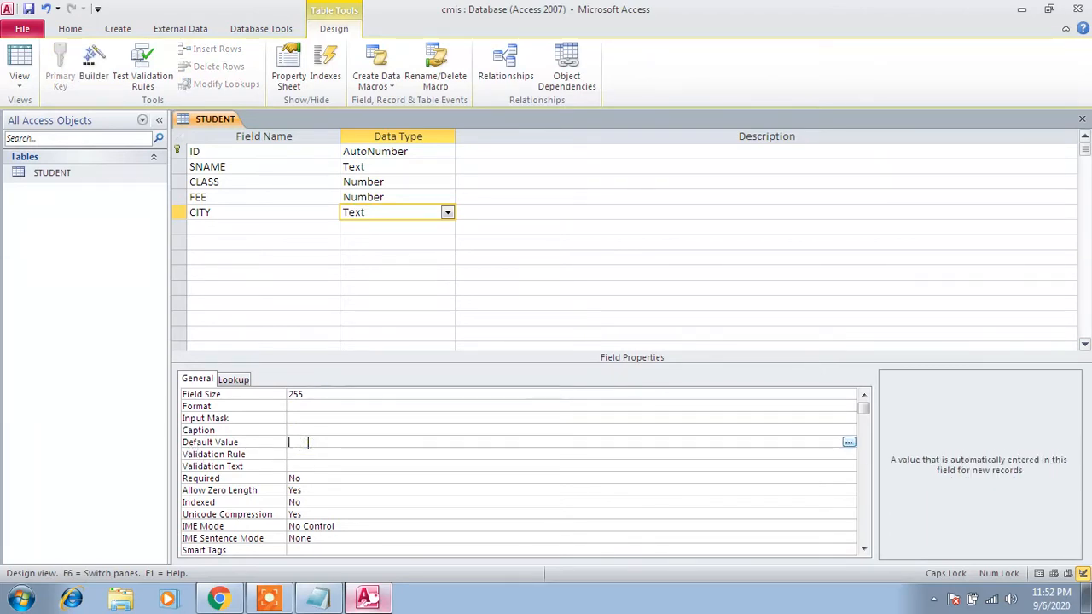
pyautogui.write('PATNA')
pyautogui.click(28, 8)
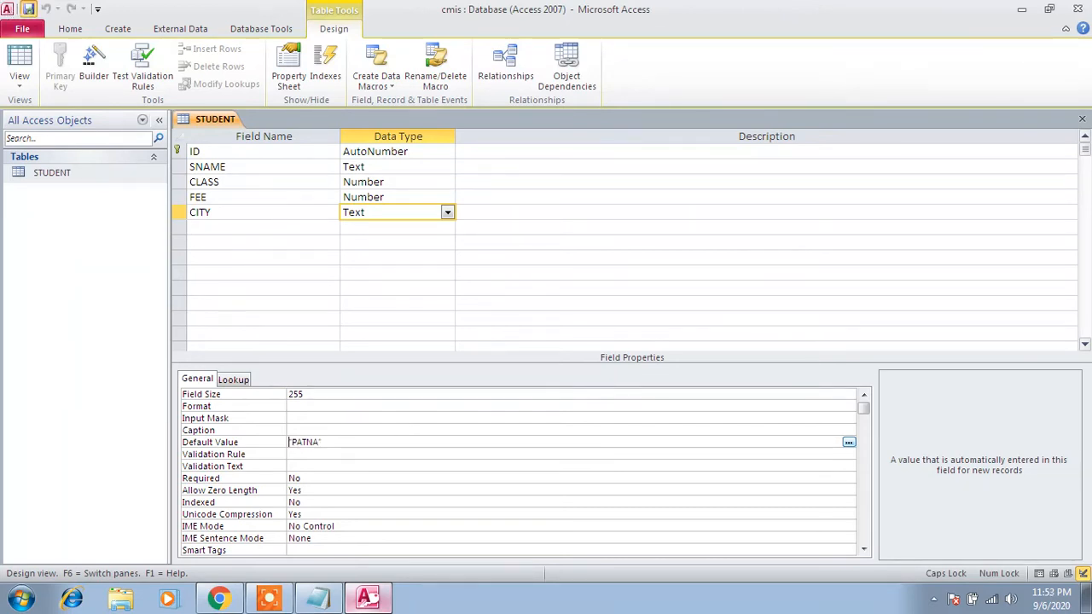
# - Open STUDENT in Datasheet view and add a record with a student name, class 4, fee 2000 and city ARA
pyautogui.doubleClick(100, 174)
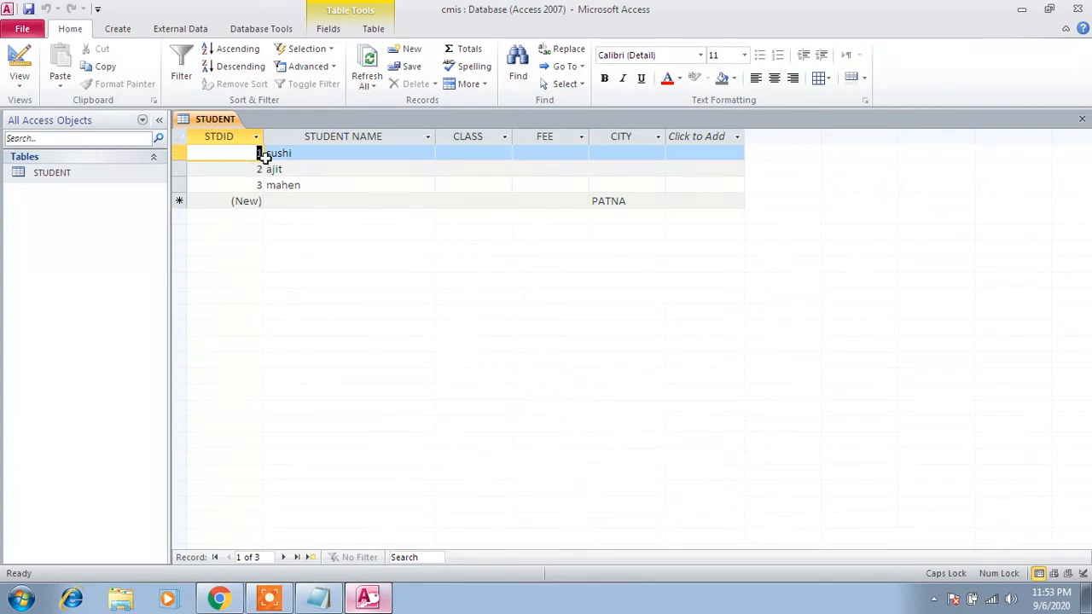
pyautogui.click(284, 199)
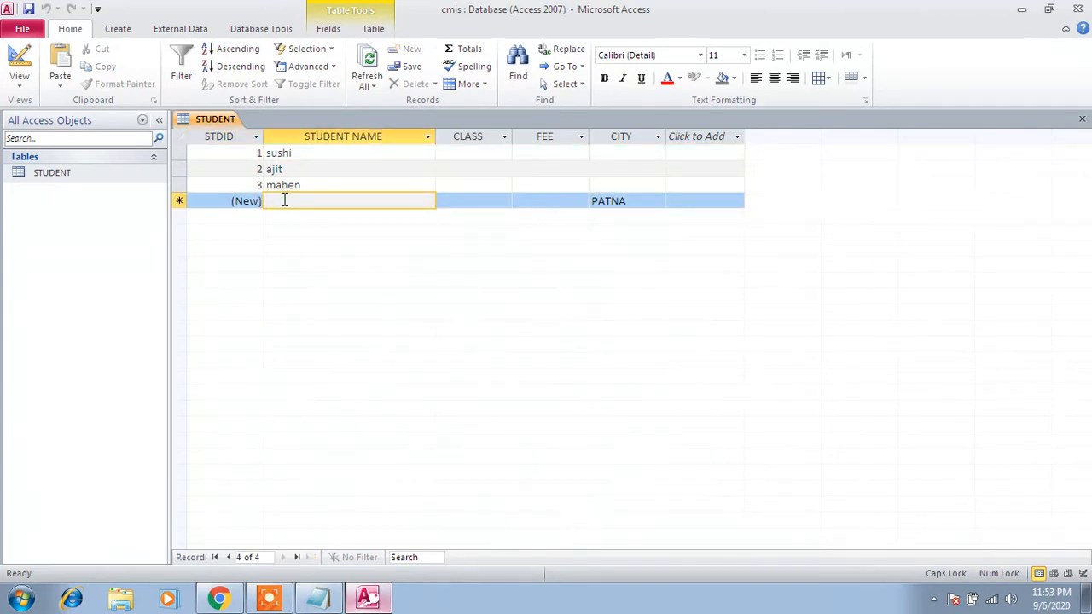
pyautogui.write('RA')
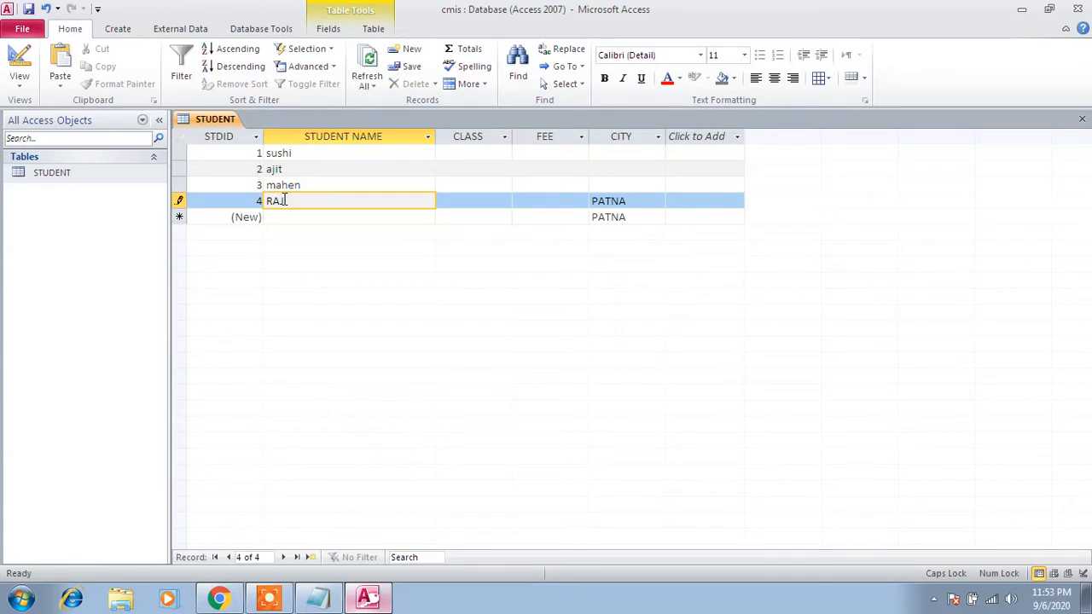
pyautogui.press('Tab')
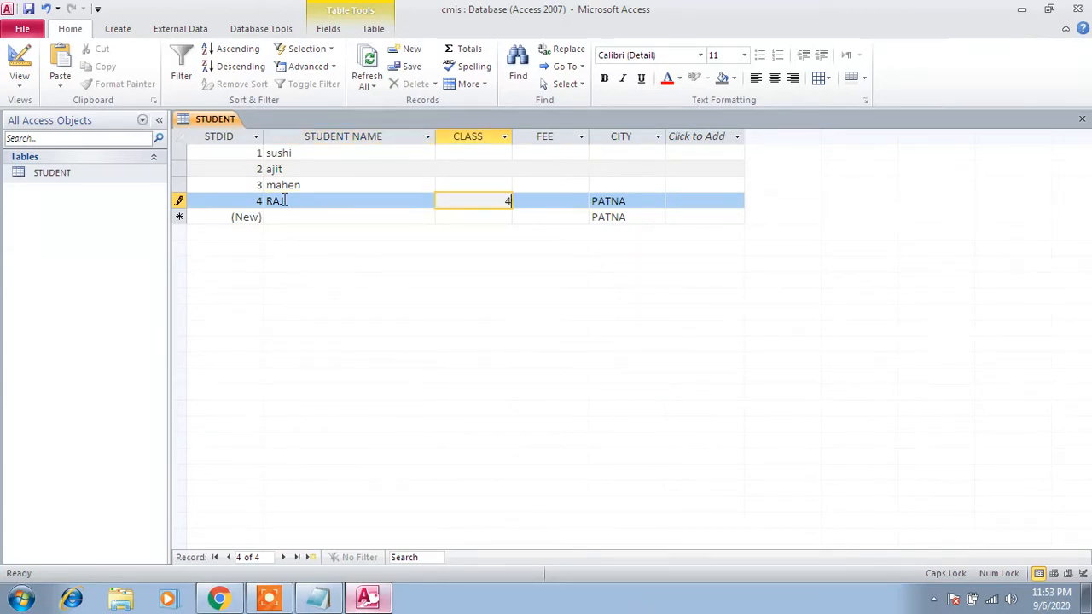
pyautogui.press('Tab')
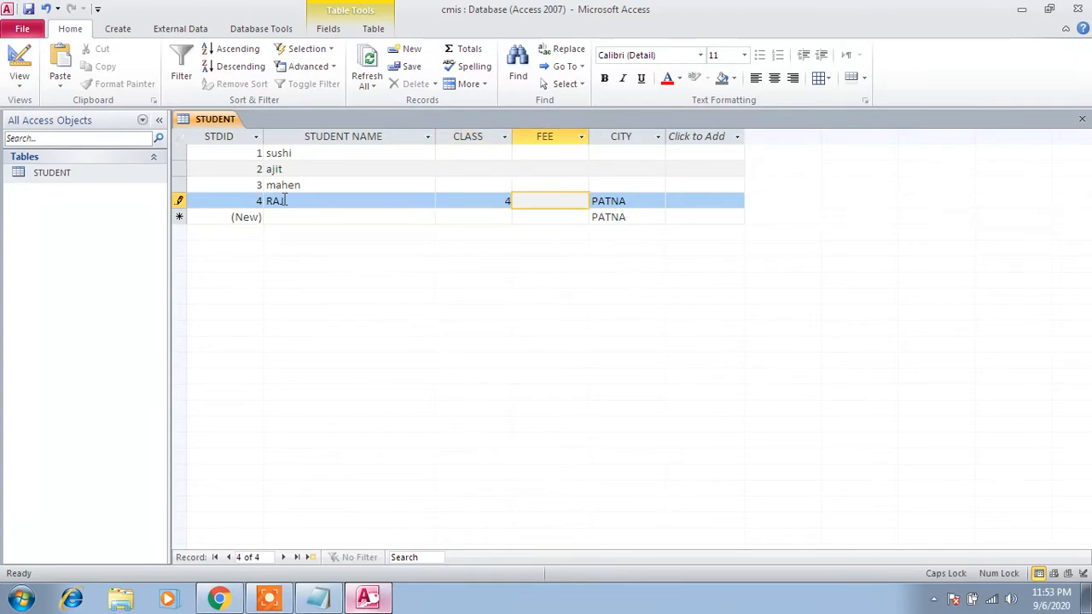
pyautogui.write('2000')
pyautogui.press('Tab')
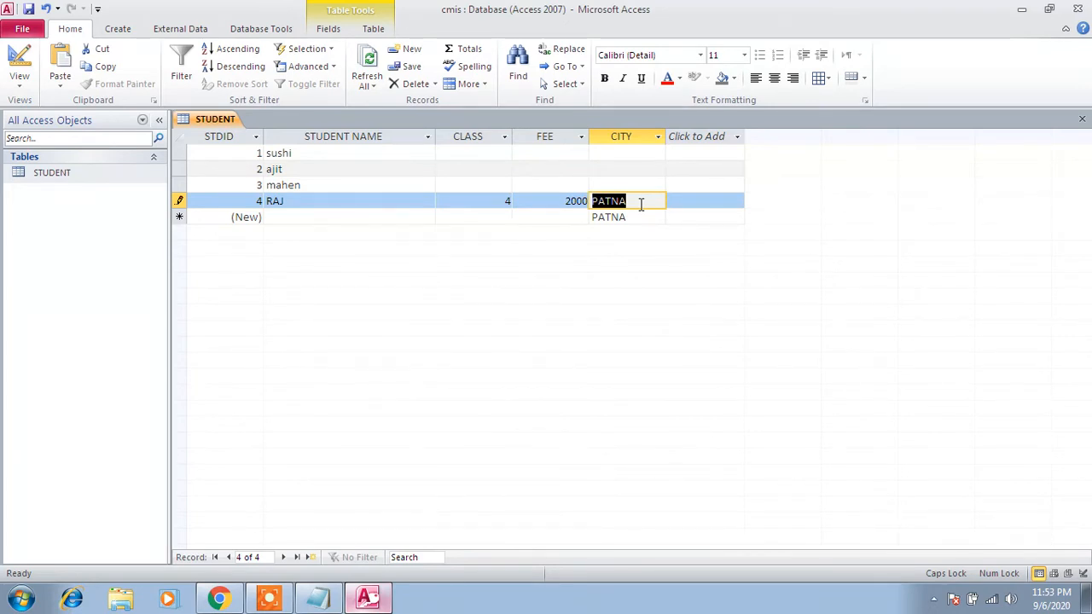
pyautogui.write('ARA')
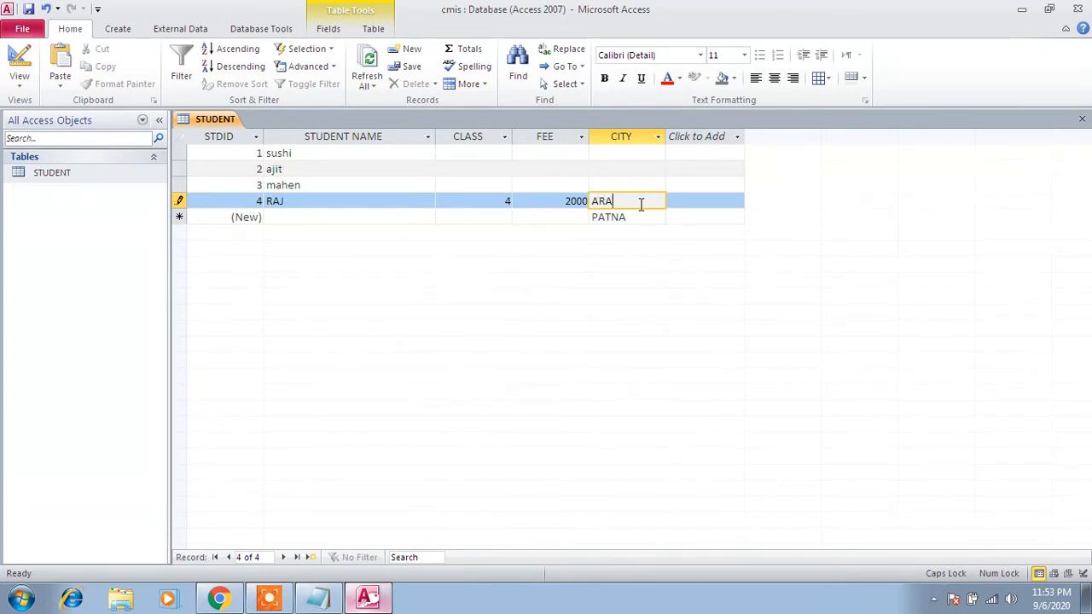
pyautogui.press('Return')
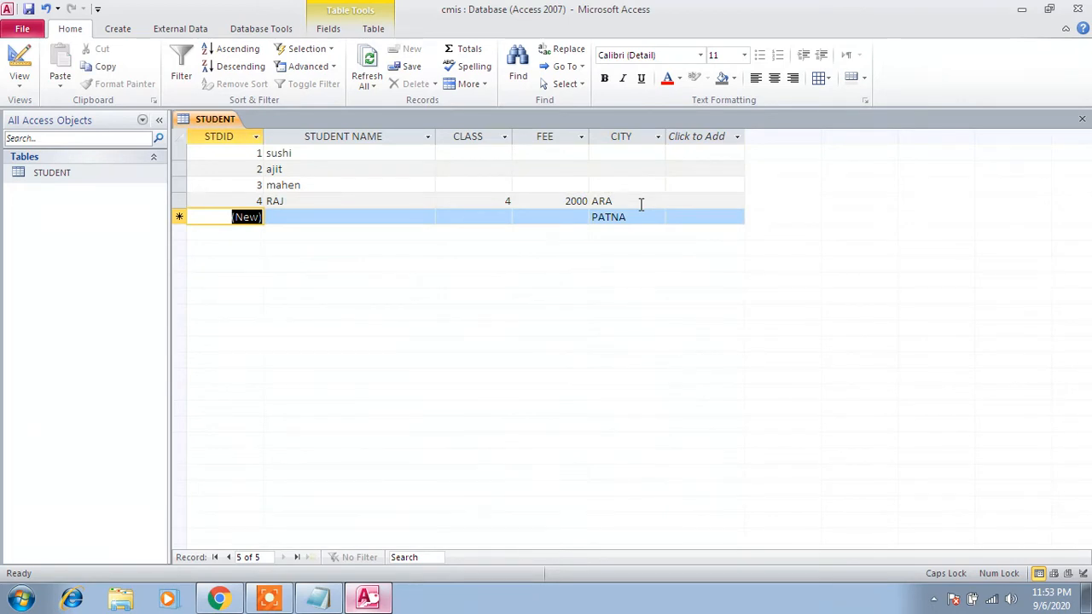
# - Add a second record with a student name, class 8 and fee 22000, accepting the default city
pyautogui.press('Return')
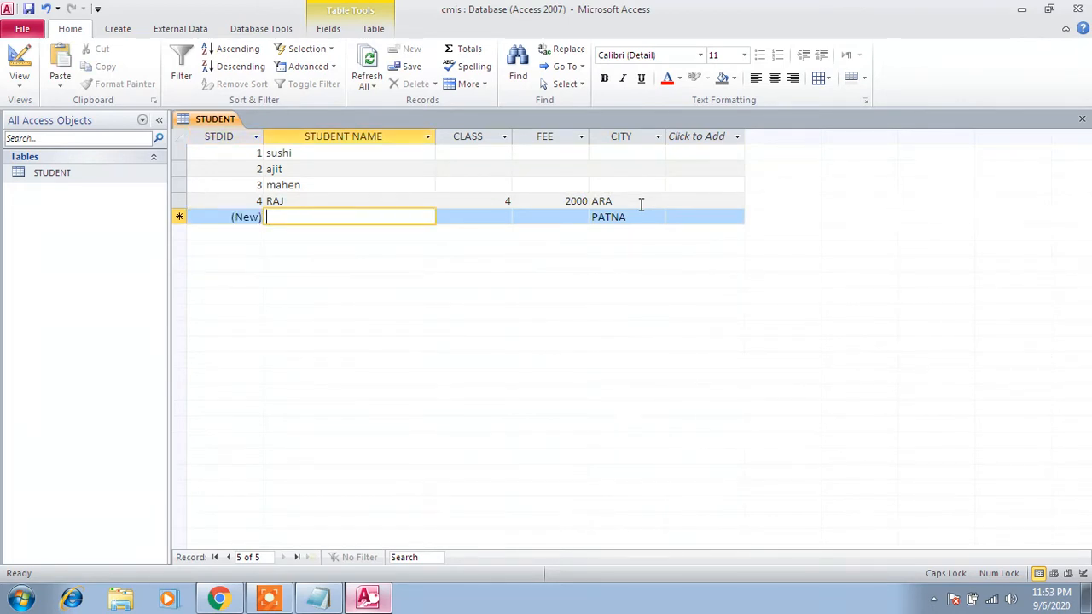
pyautogui.write('MAHES')
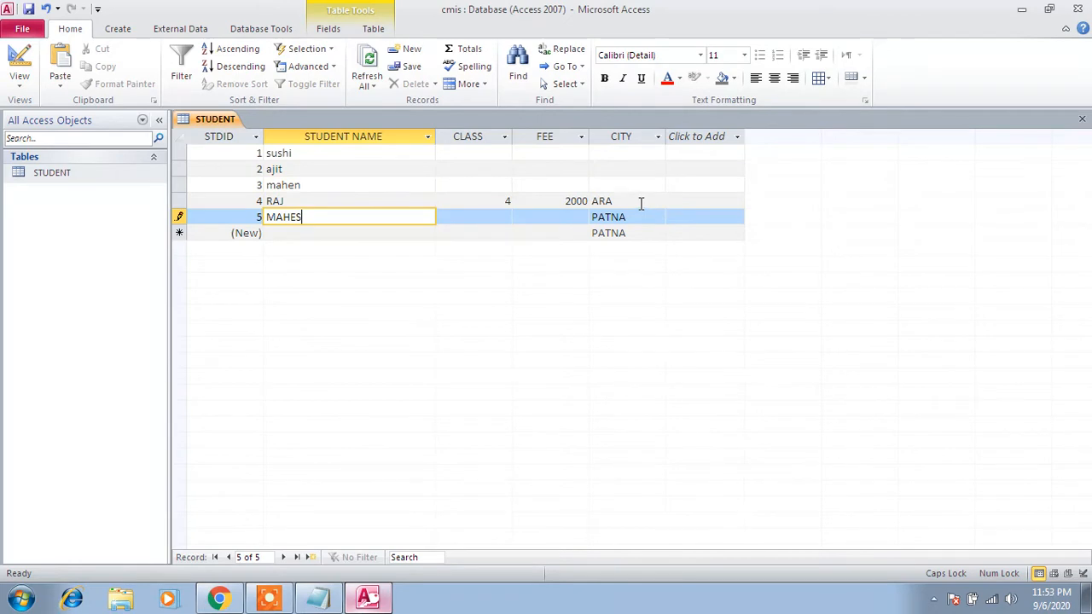
pyautogui.click(640, 202)
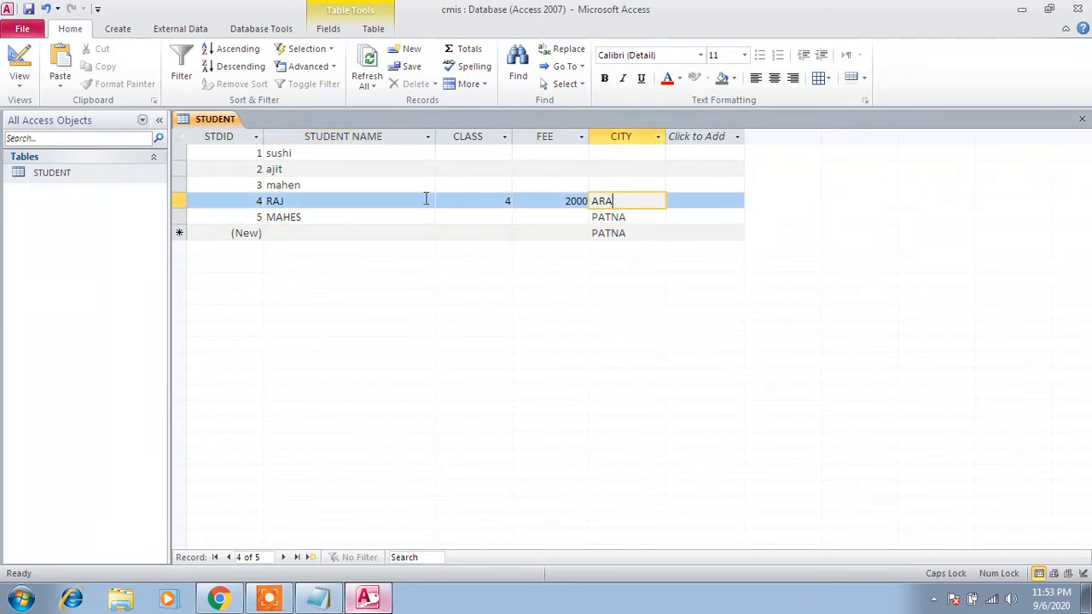
pyautogui.click(363, 218)
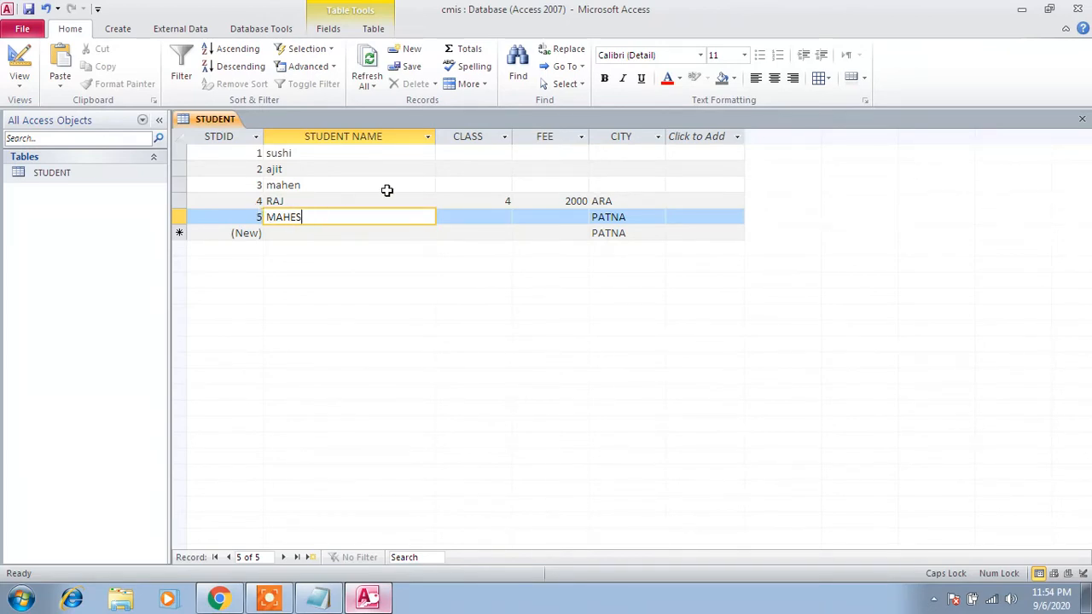
pyautogui.press('Tab')
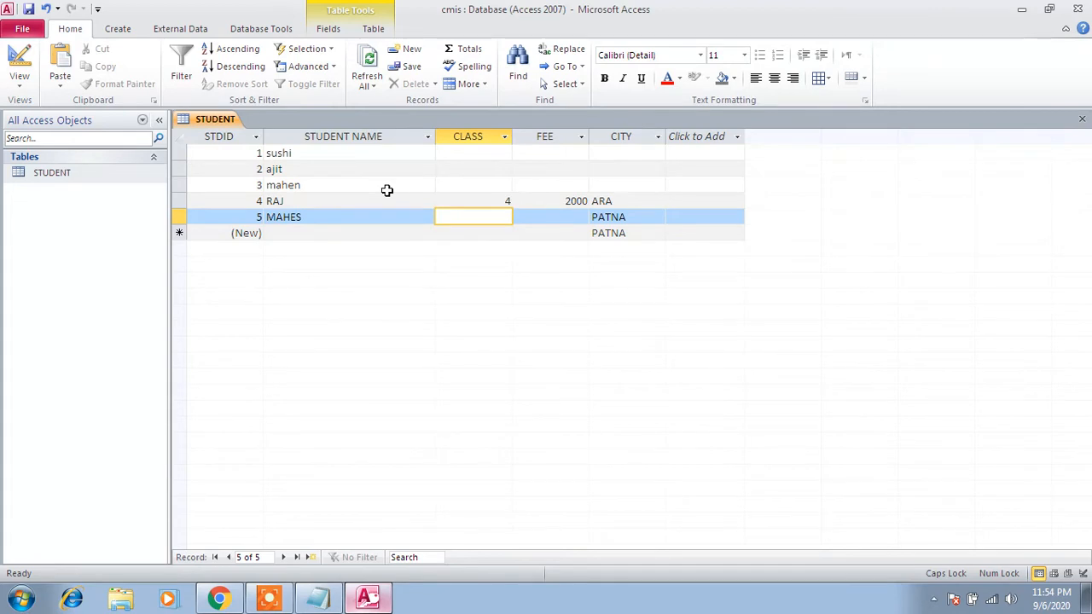
pyautogui.write('8')
pyautogui.press('Tab')
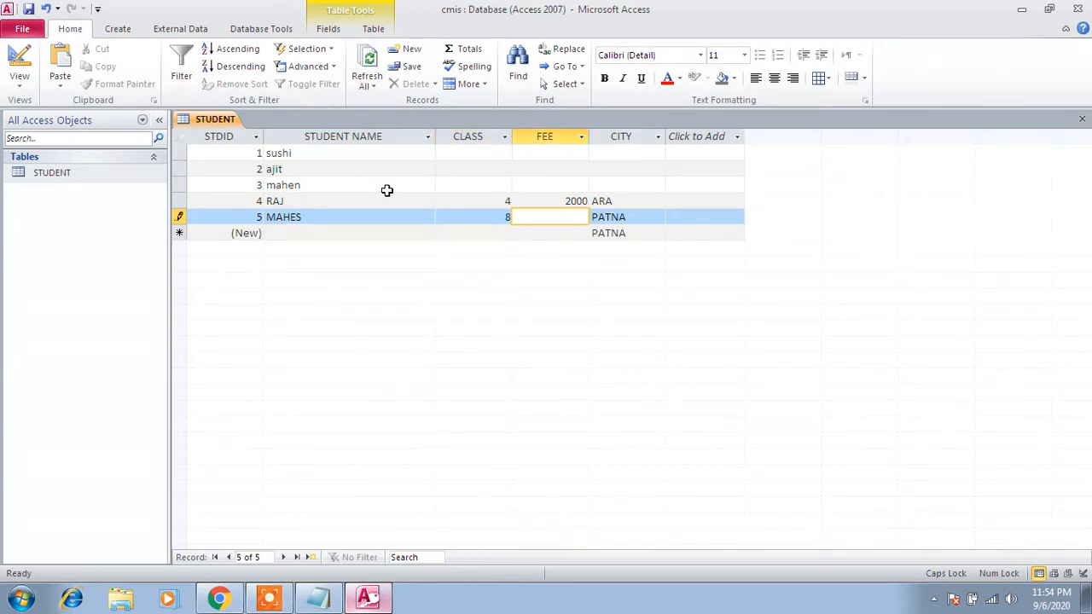
pyautogui.write('22000')
pyautogui.press('Tab')
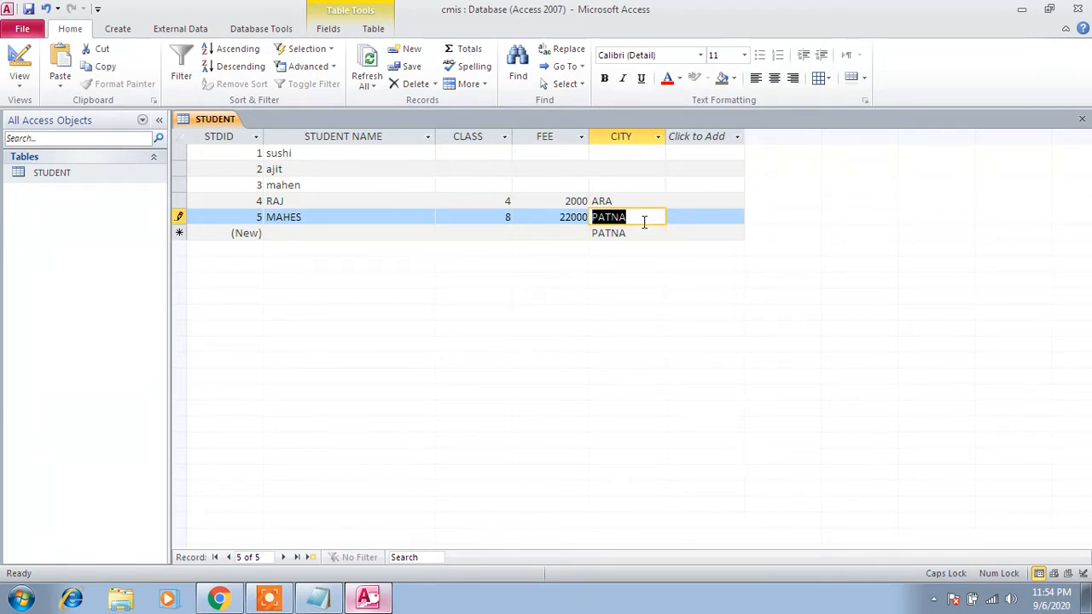
pyautogui.press('Tab')
pyautogui.press('Tab')
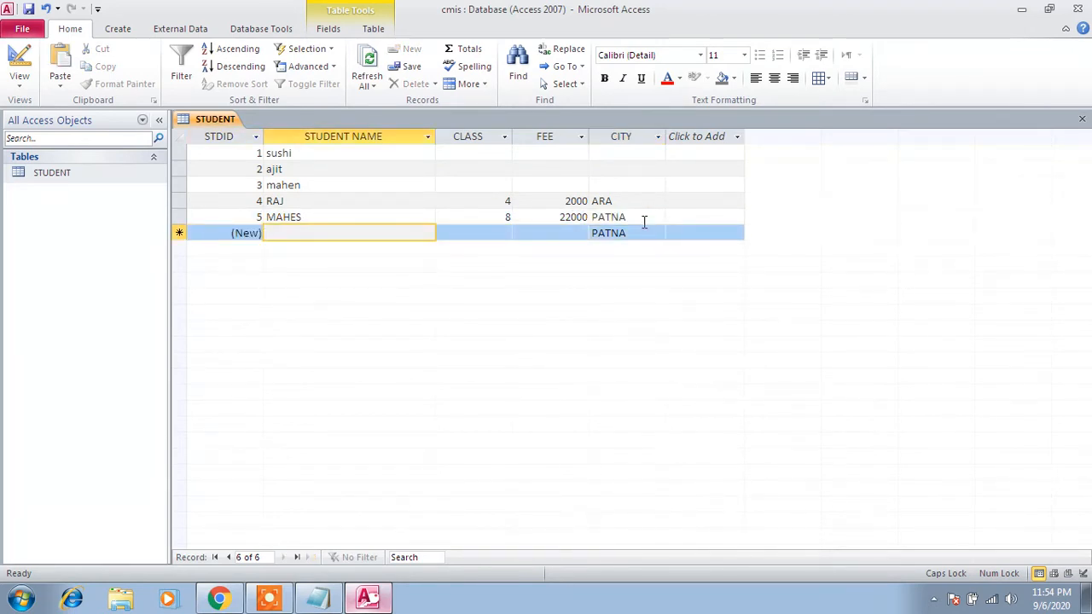
# - Add a third record with a student name, class 5 and fee 12000, accepting the default city
pyautogui.write('R')
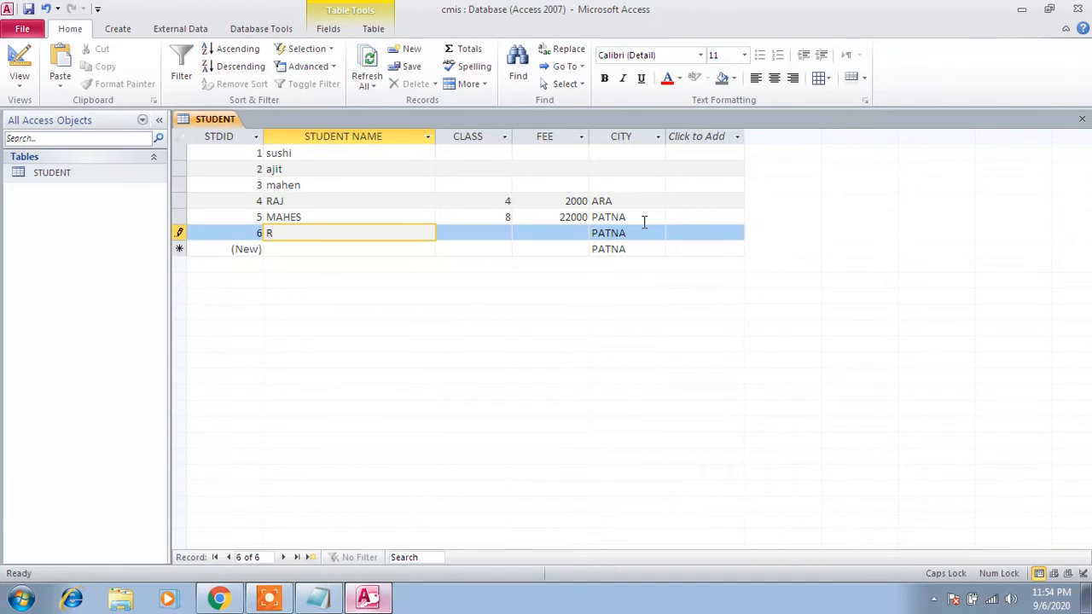
pyautogui.press('BackSpace')
pyautogui.write('SHARD')
pyautogui.press('Tab')
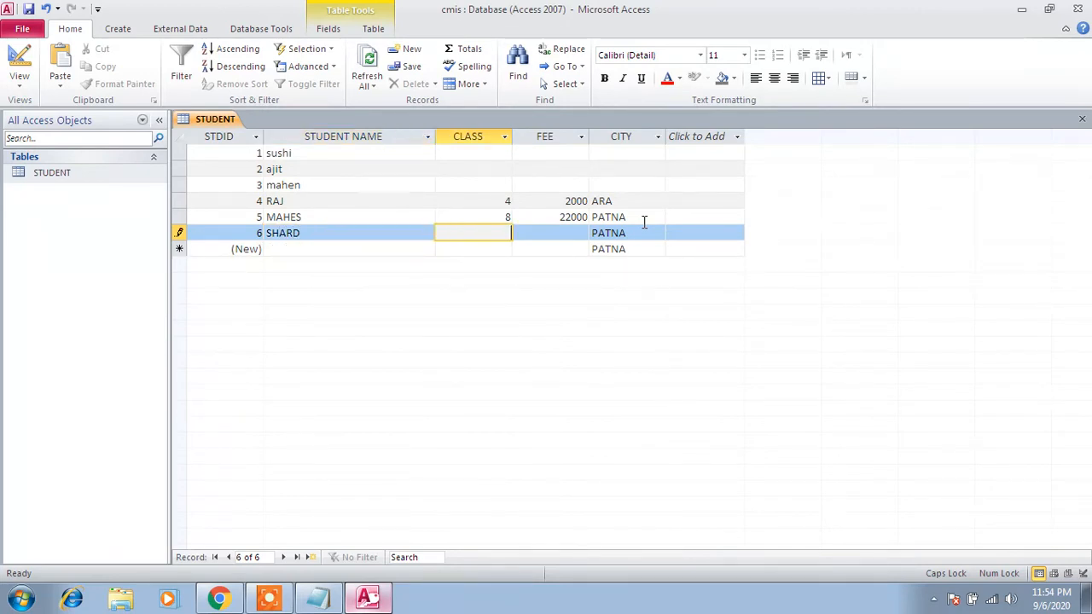
pyautogui.write('4')
pyautogui.press('BackSpace')
pyautogui.write('5')
pyautogui.press('Tab')
pyautogui.write('1')
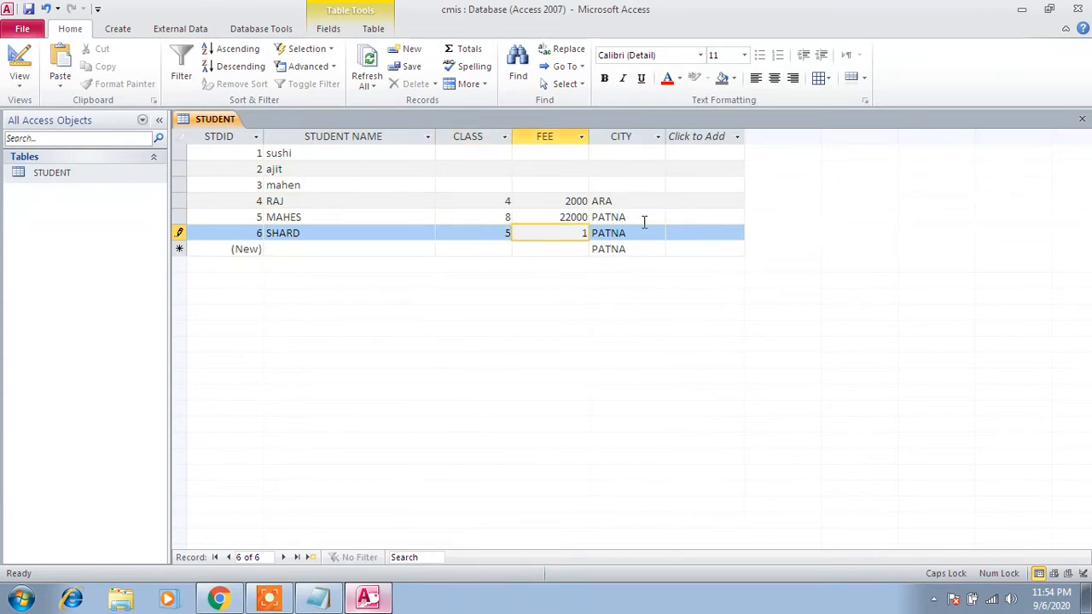
pyautogui.write('2000')
pyautogui.press('Tab')
pyautogui.press('Tab')
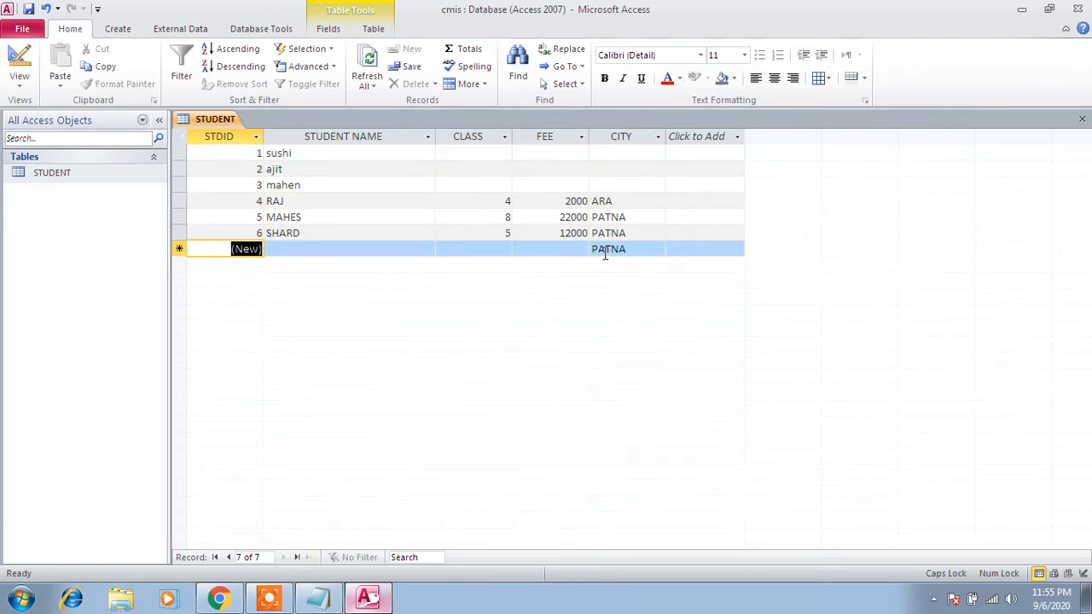
# - Open the STUDENT table in Design view
pyautogui.click(73, 173)
pyautogui.rightClick(73, 173)
pyautogui.click(97, 196)
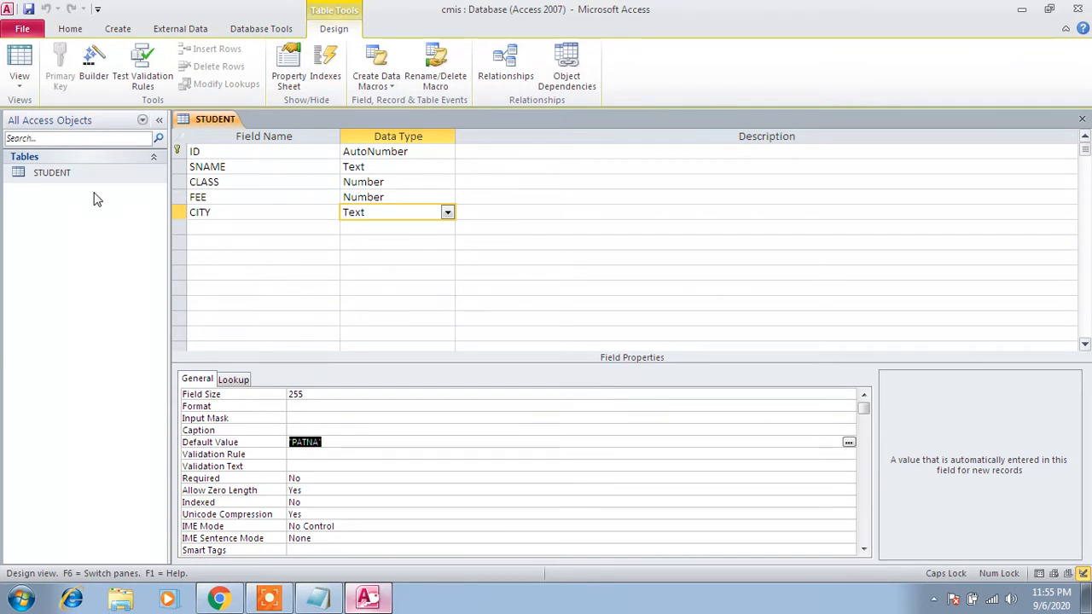
# - Switch to Notepad, remove the finished entry between DECIMAL PLACES and VALIDATION RULE, and highlight the REQUIRED item
pyautogui.click(335, 602)
pyautogui.press('BackSpace')
pyautogui.press('BackSpace')
pyautogui.press('BackSpace')
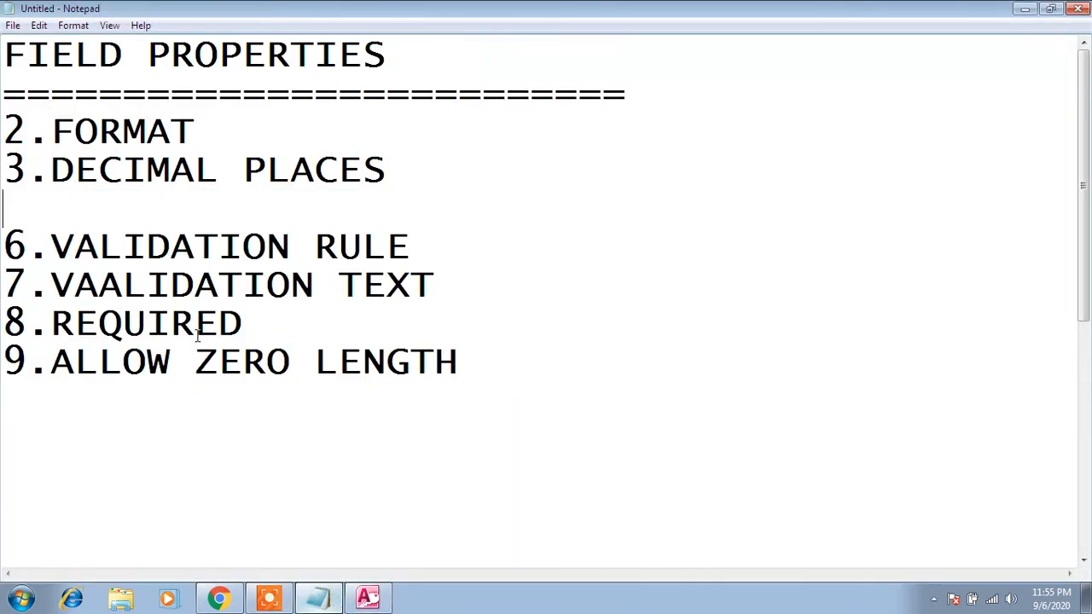
pyautogui.press('BackSpace')
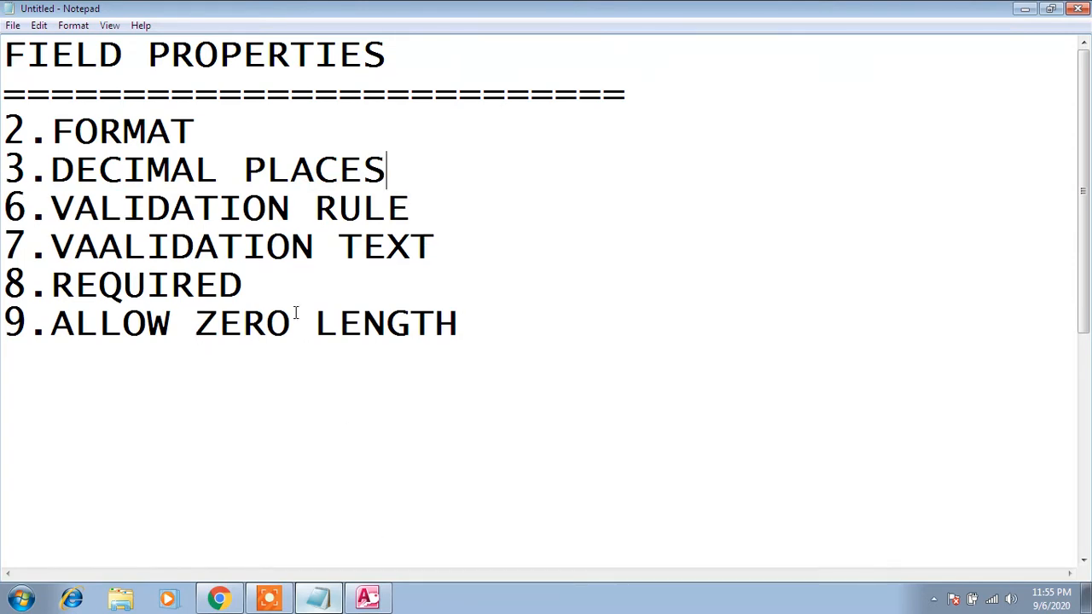
pyautogui.moveTo(262, 278); pyautogui.dragTo(27, 283)
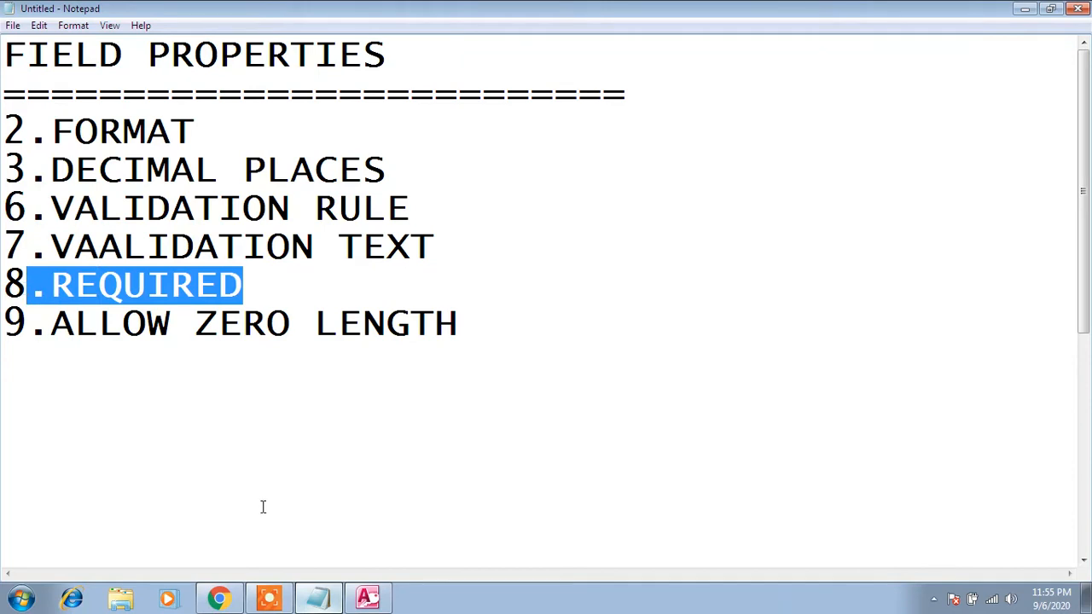
# - Return to Access and select the Required property of the SNAME field
pyautogui.click(367, 599)
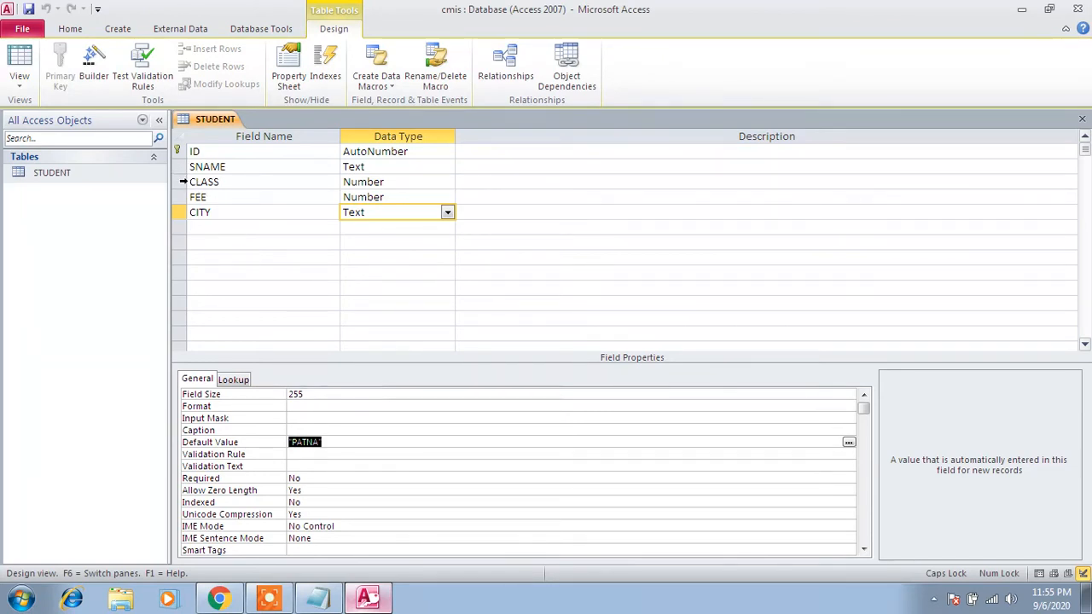
pyautogui.click(186, 169)
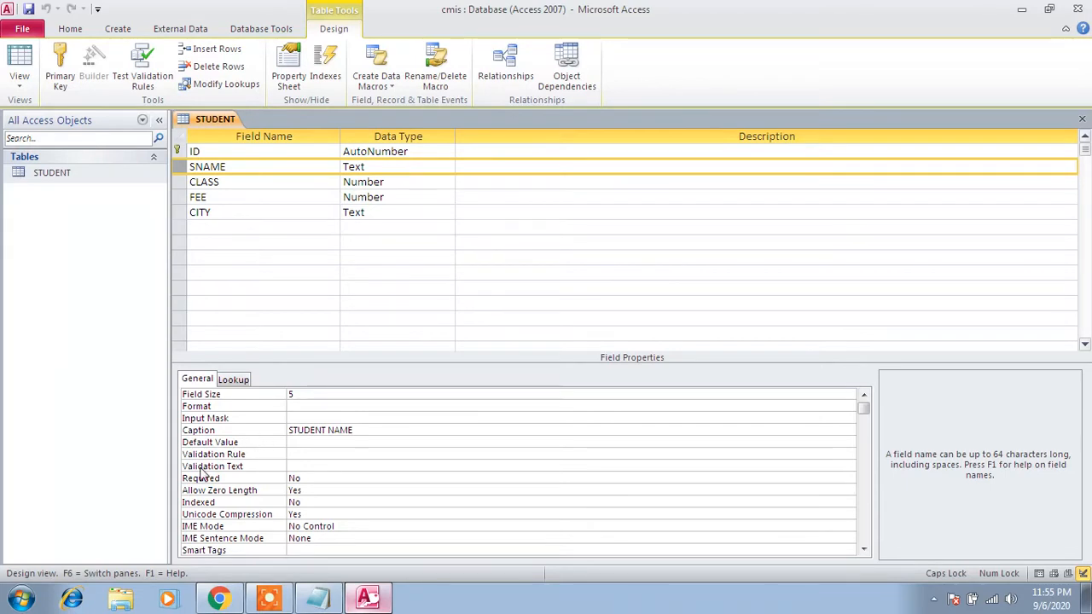
pyautogui.click(409, 480)
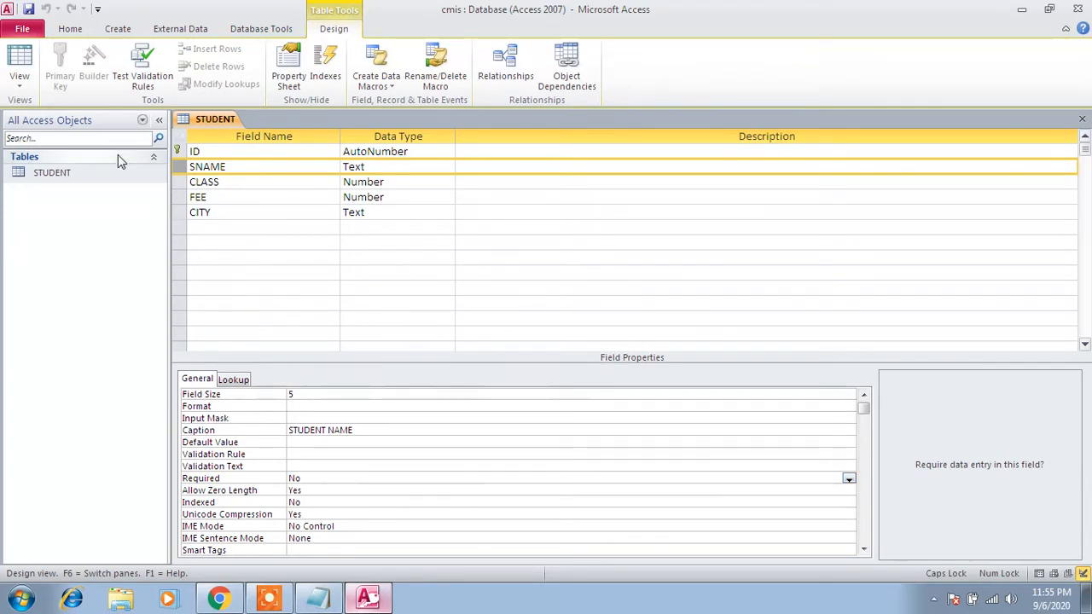
# - Open STUDENT in Datasheet view and add a record without a student name, with class 7, fee 23000 and city DELHI
pyautogui.doubleClick(46, 174)
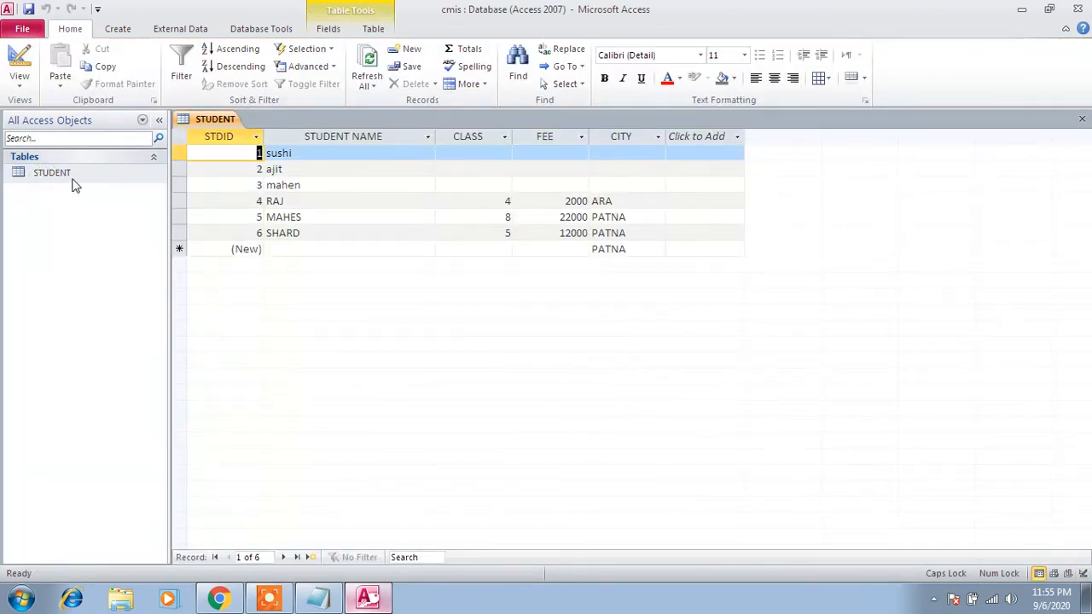
pyautogui.click(300, 247)
pyautogui.press('Tab')
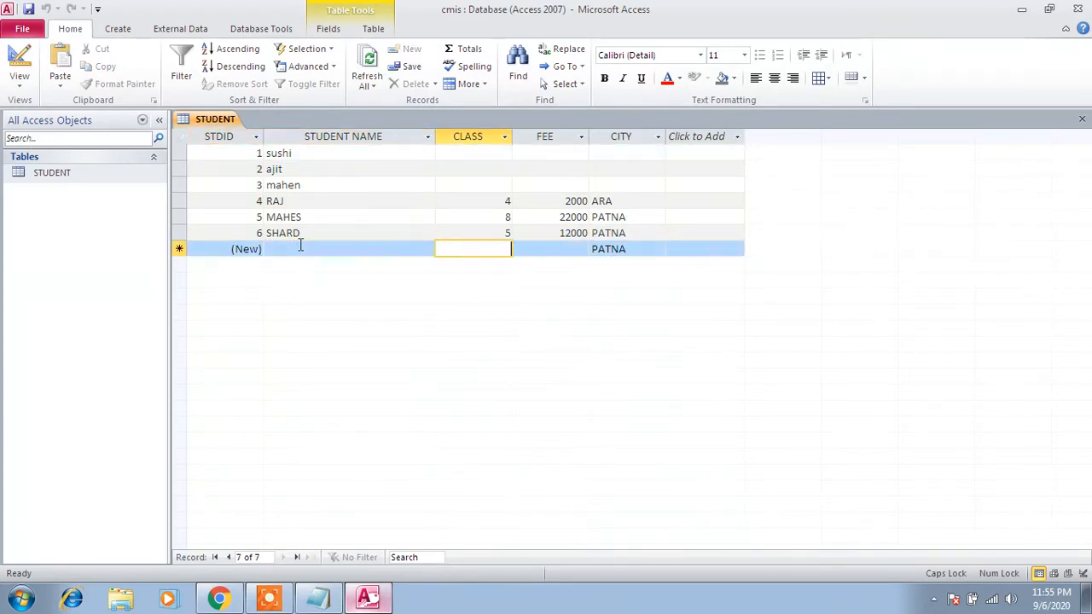
pyautogui.write('7')
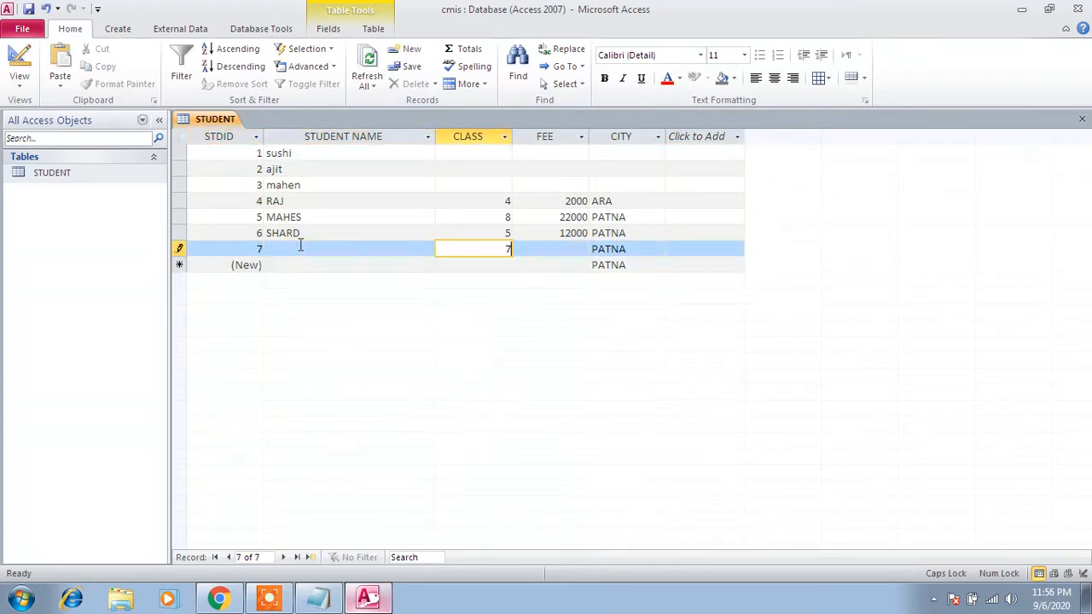
pyautogui.press('Tab')
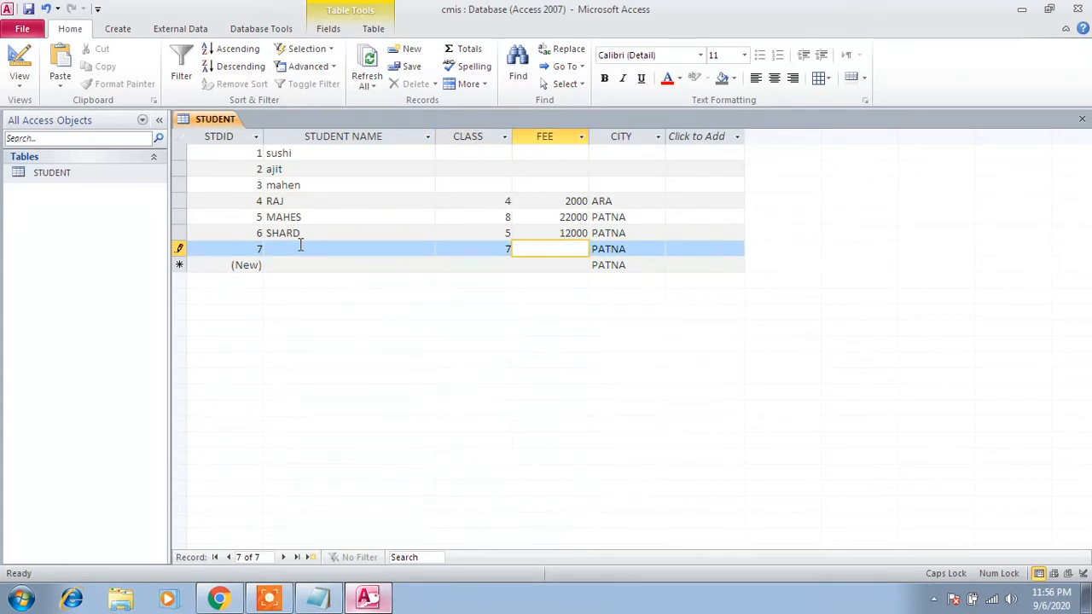
pyautogui.write('23000')
pyautogui.press('Tab')
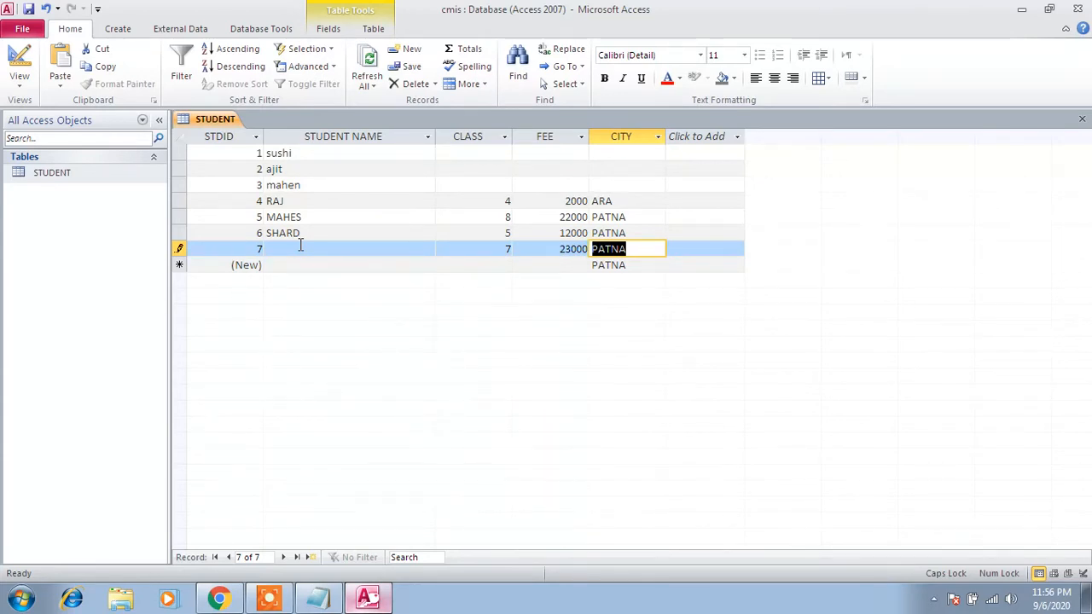
pyautogui.write('R')
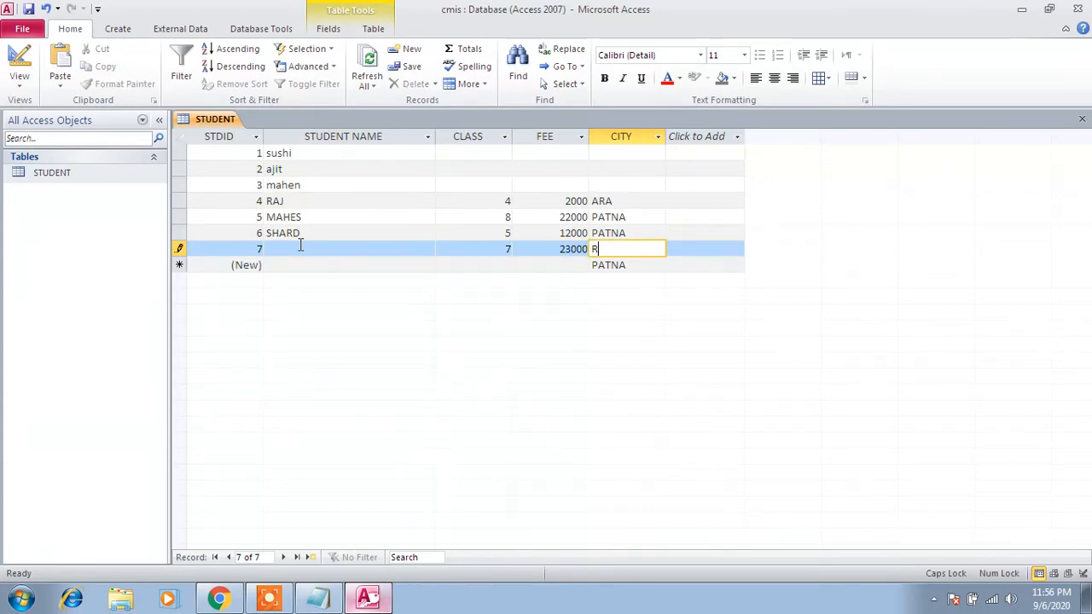
pyautogui.press('BackSpace')
pyautogui.write('DELHI')
pyautogui.press('Tab')
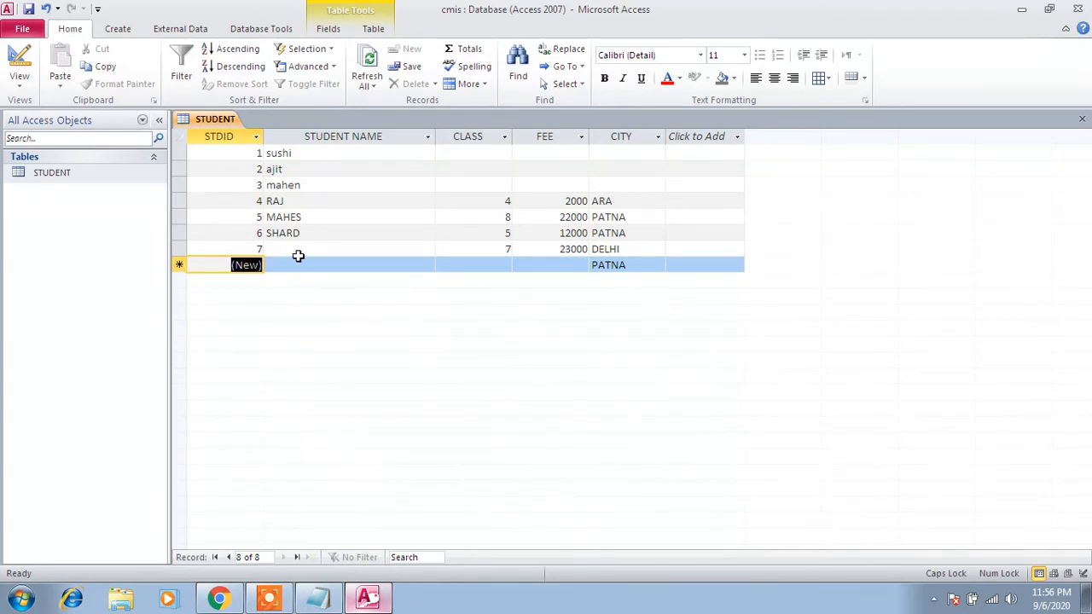
# - Check the blank student name in record 7 against the REQUIRED item in the Notepad list, ending back in Access
pyautogui.click(283, 597)
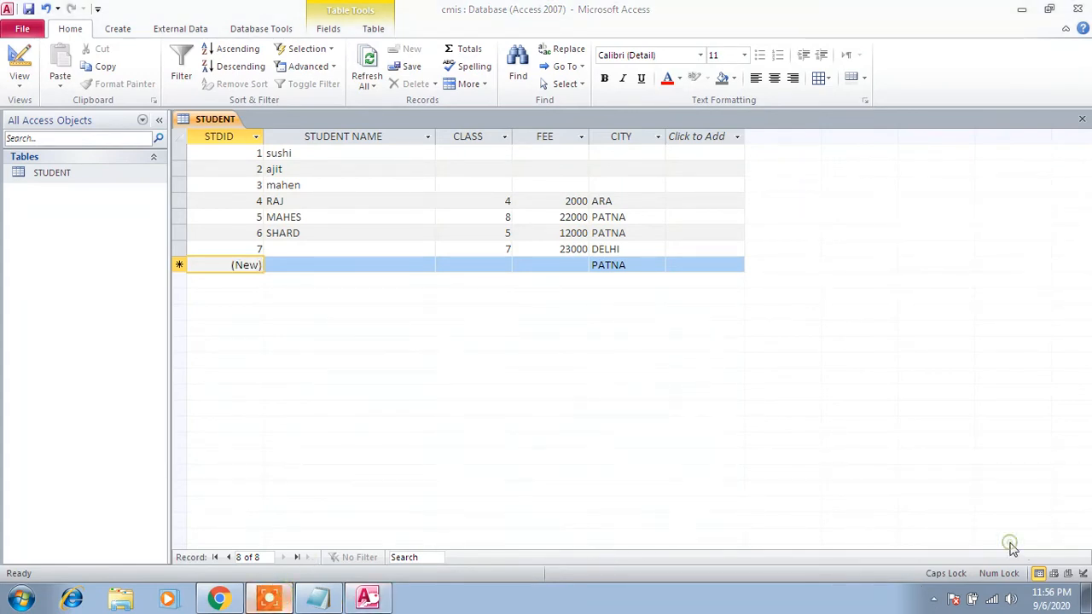
pyautogui.click(364, 250)
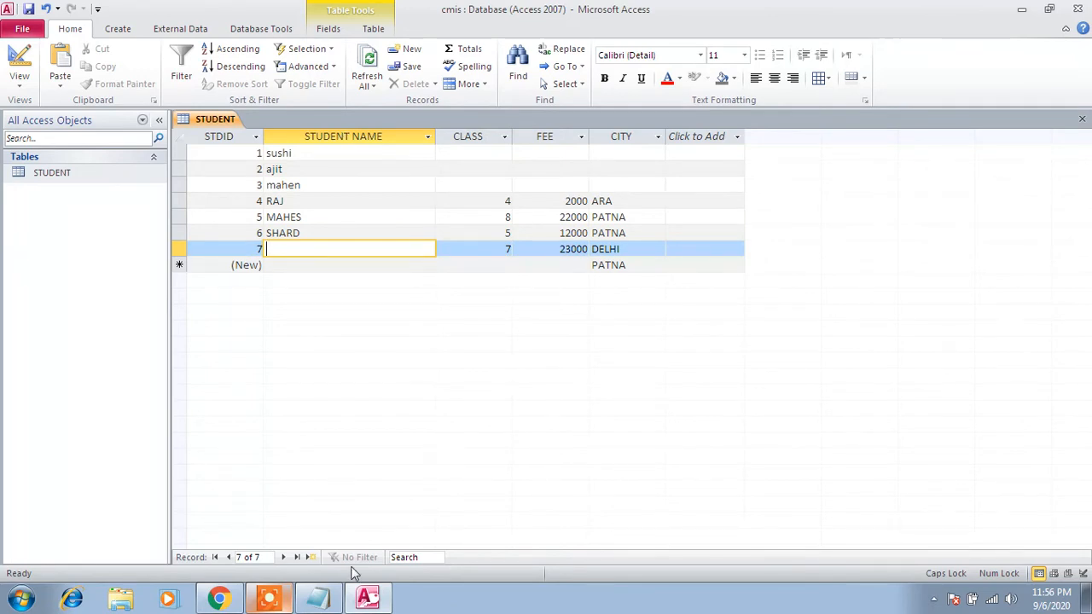
pyautogui.click(317, 597)
pyautogui.moveTo(264, 291); pyautogui.dragTo(49, 286)
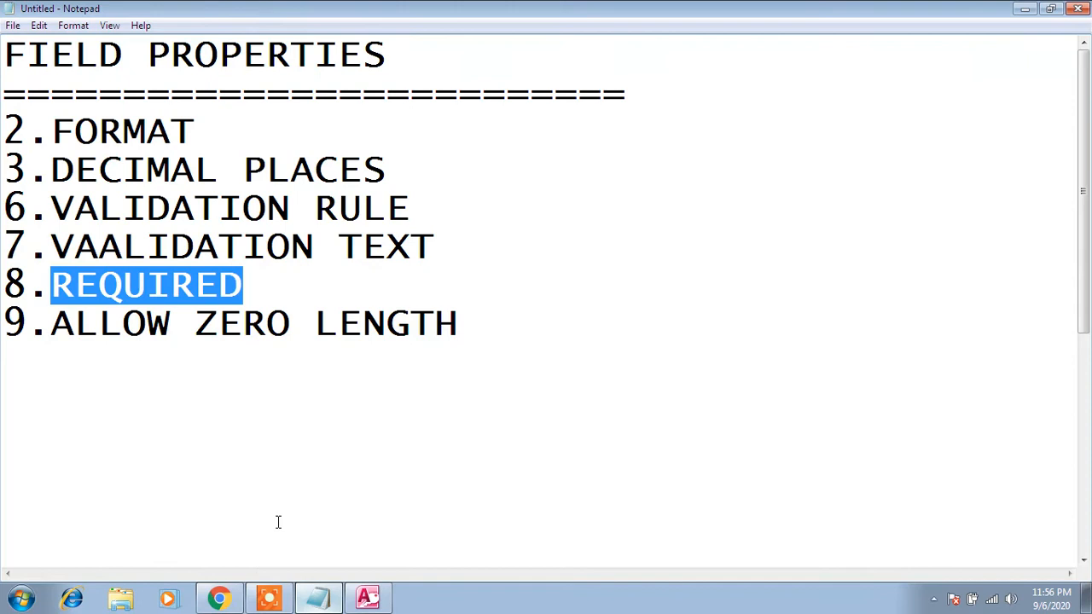
pyautogui.click(368, 599)
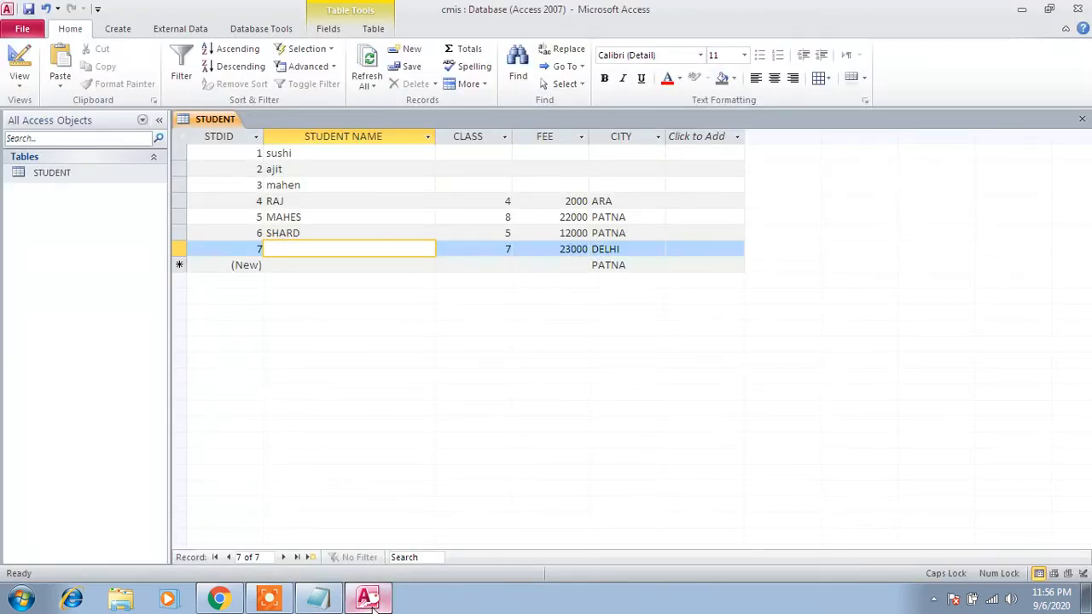
pyautogui.press('capslock')
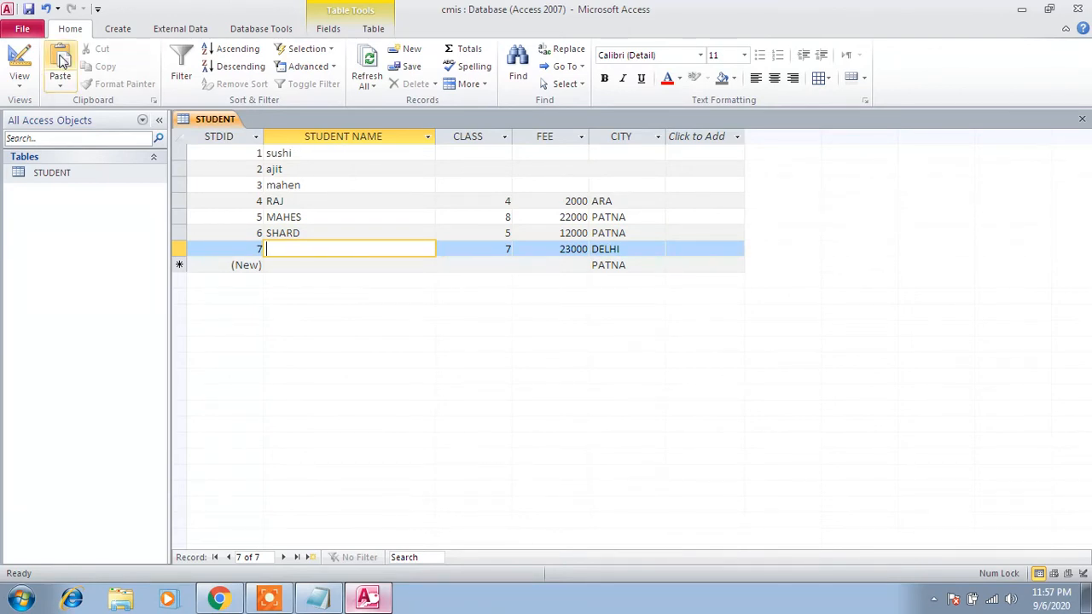
# - Set the SNAME field's Required property to Yes in Design view and save, testing existing data and keeping the new setting
pyautogui.click(41, 173)
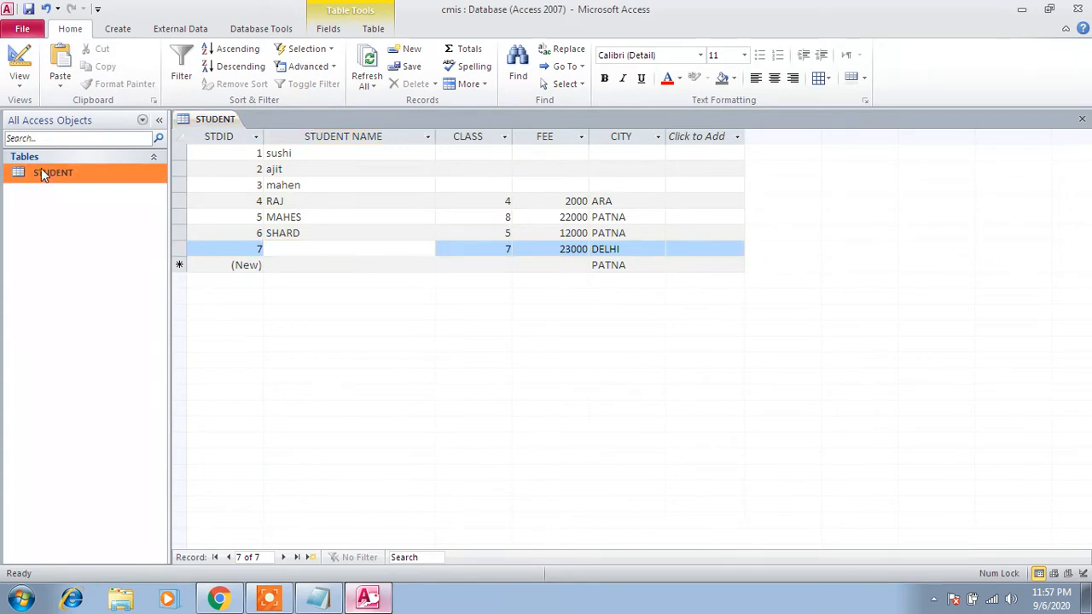
pyautogui.rightClick(51, 175)
pyautogui.click(78, 196)
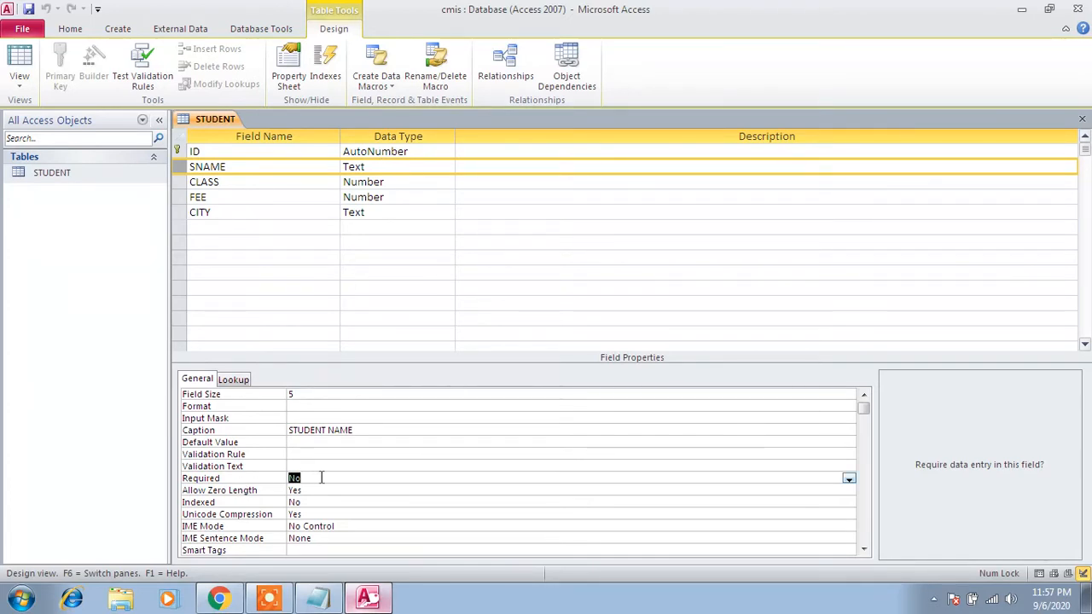
pyautogui.write('yes')
pyautogui.hotkey('ctrl', 's')
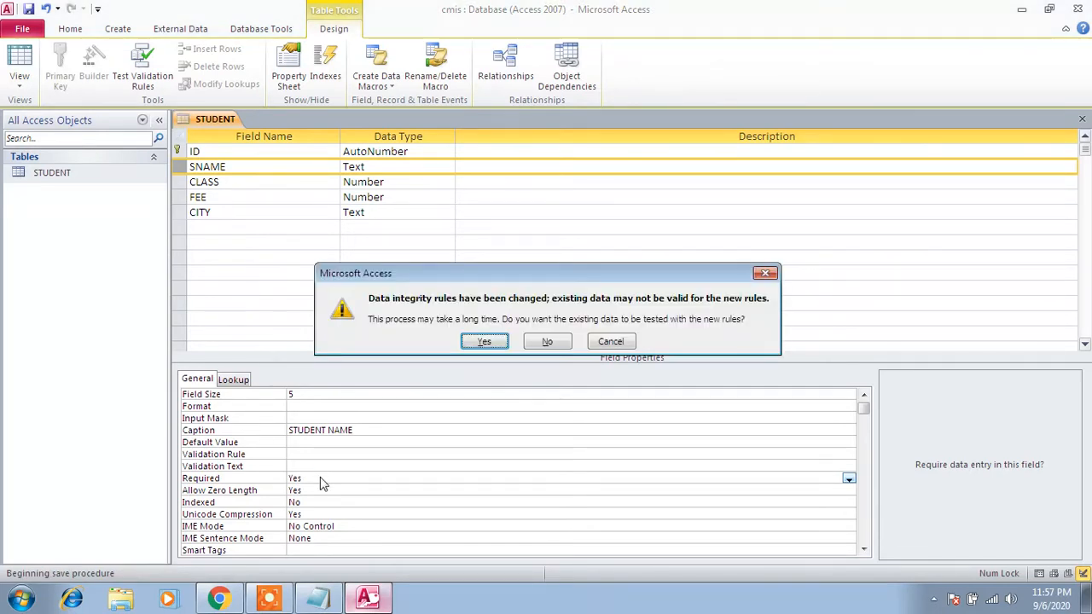
pyautogui.click(484, 342)
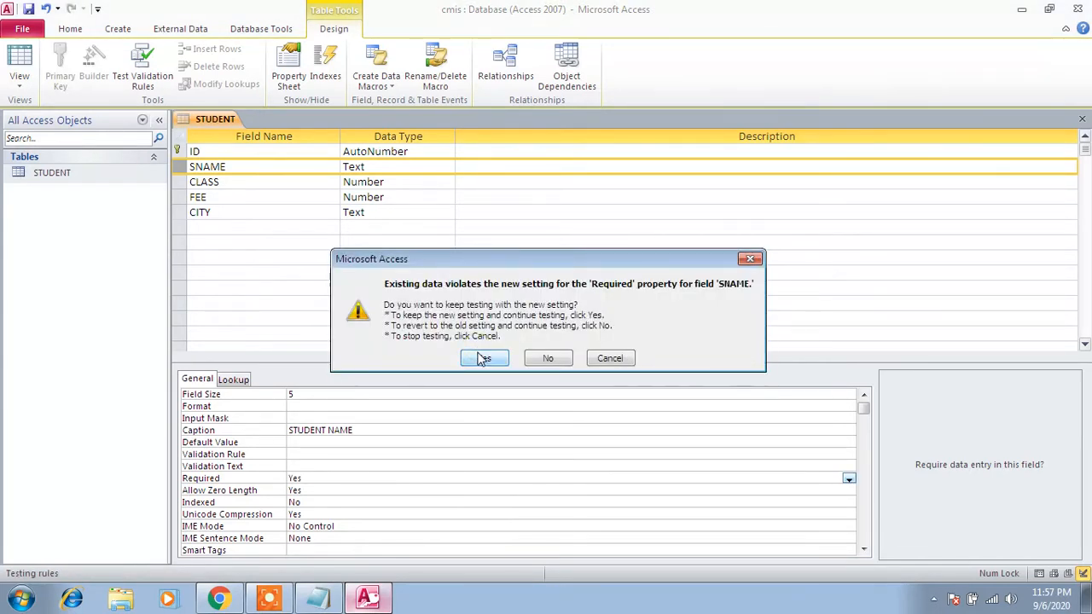
pyautogui.click(484, 358)
# - Reopen STUDENT in Datasheet view and fill in the missing student name in record 7
pyautogui.doubleClick(73, 173)
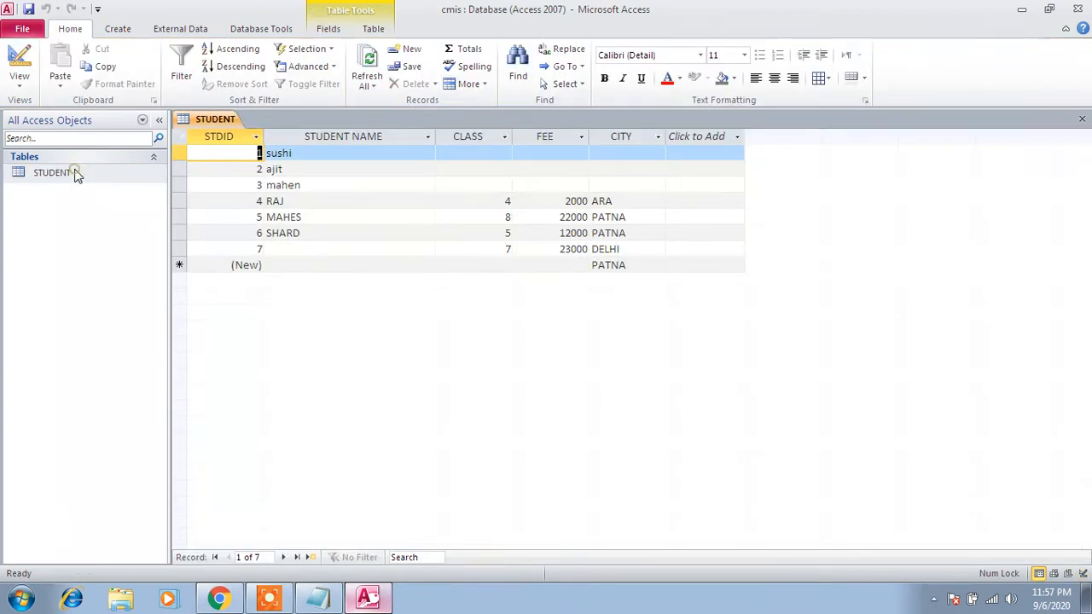
pyautogui.click(295, 248)
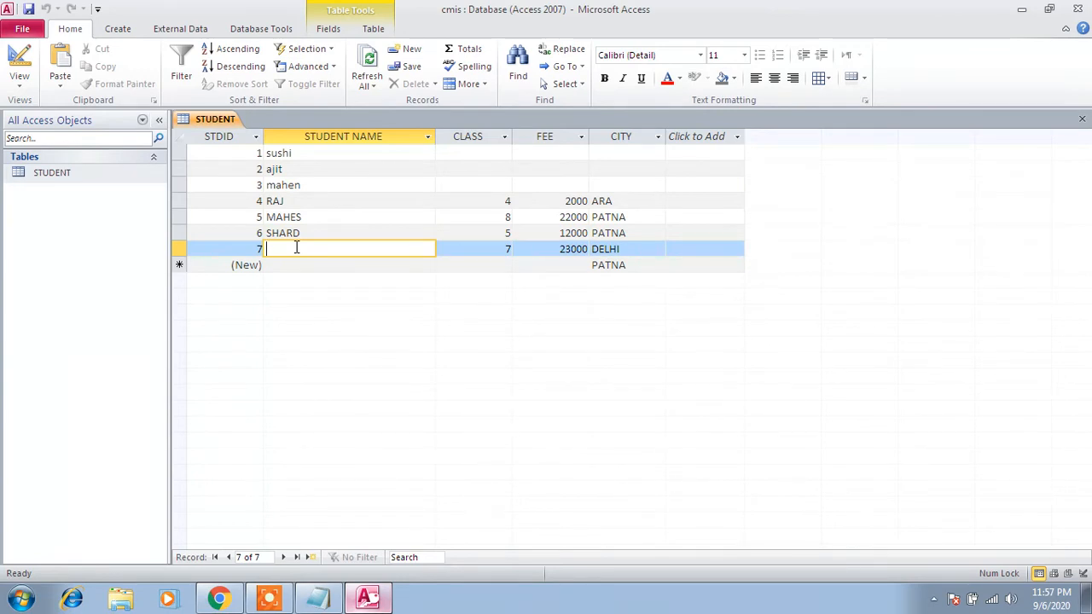
pyautogui.write('paaya')
pyautogui.press('Tab')
pyautogui.press('Tab')
# - Try to add record 8 with the student name left blank, class 8, no fee and the default city
pyautogui.press('Tab')
pyautogui.press('Tab')
pyautogui.press('Tab')
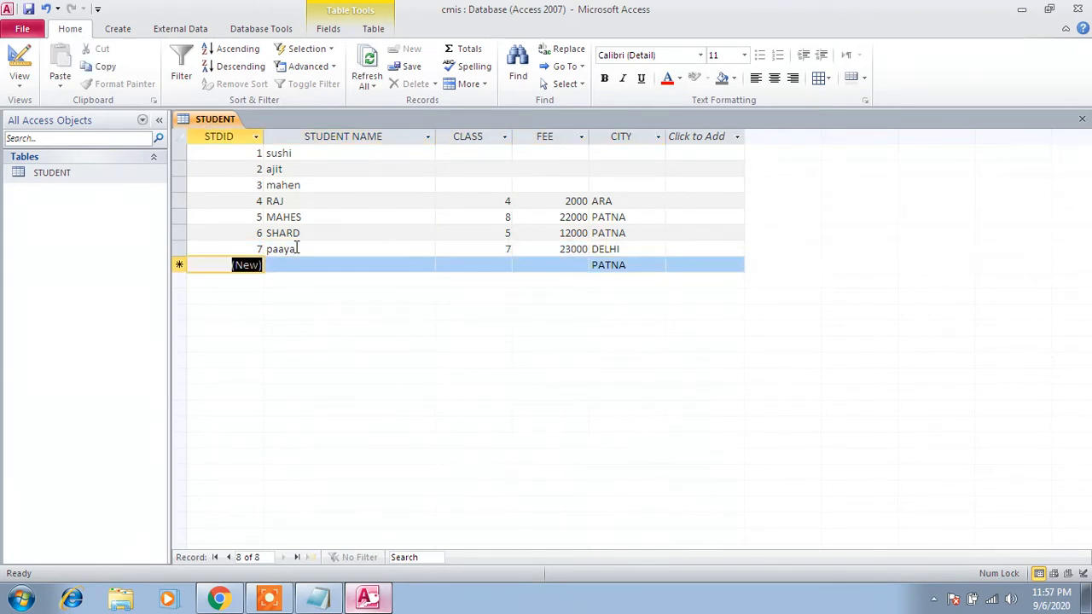
pyautogui.press('Tab')
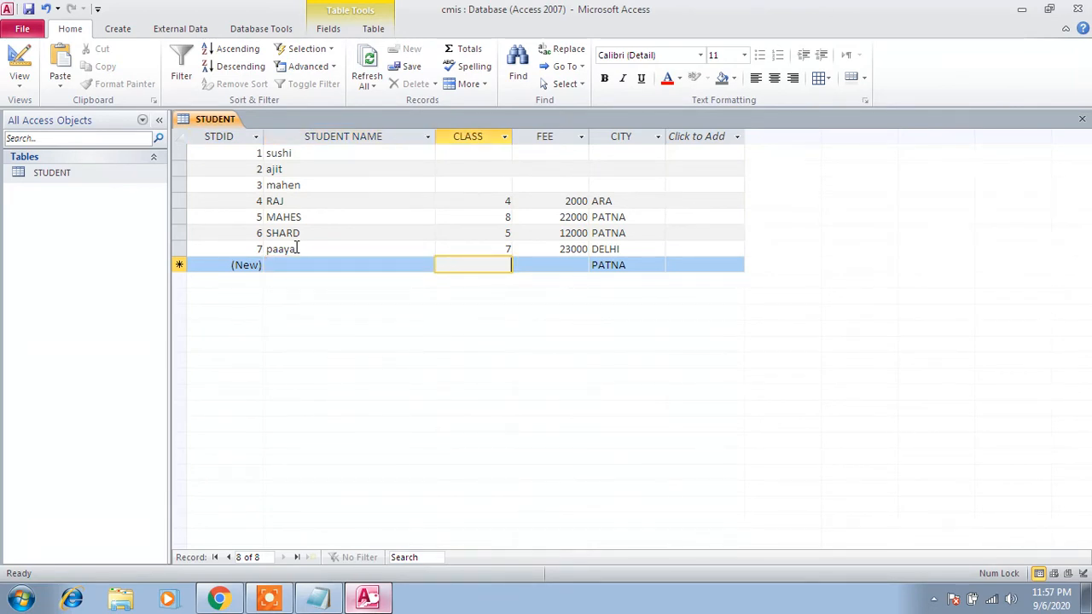
pyautogui.click(295, 261)
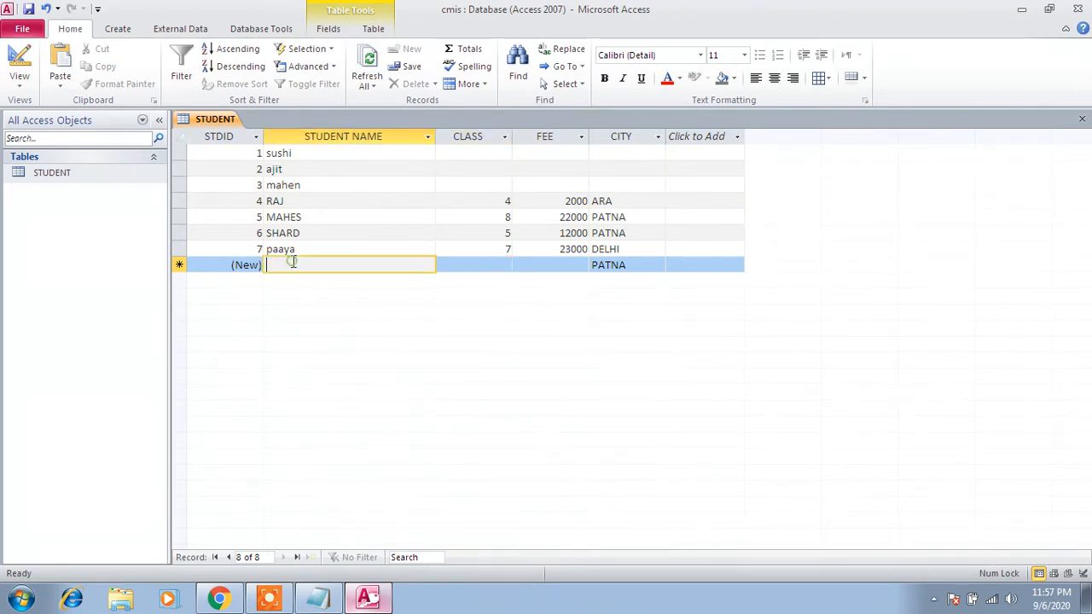
pyautogui.press('Tab')
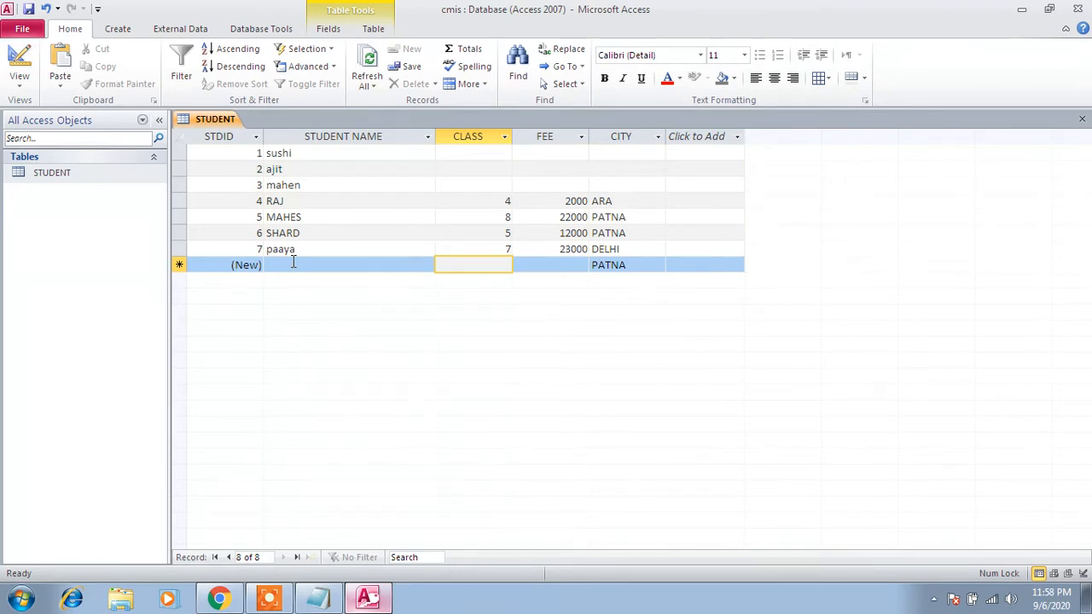
pyautogui.write('8')
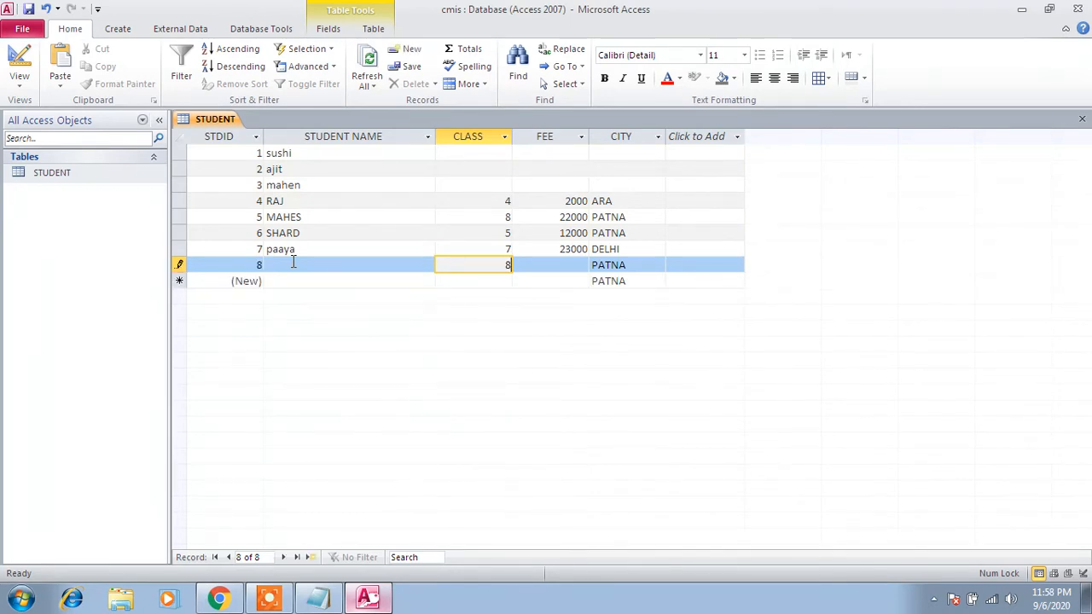
pyautogui.press('Tab')
pyautogui.press('Tab')
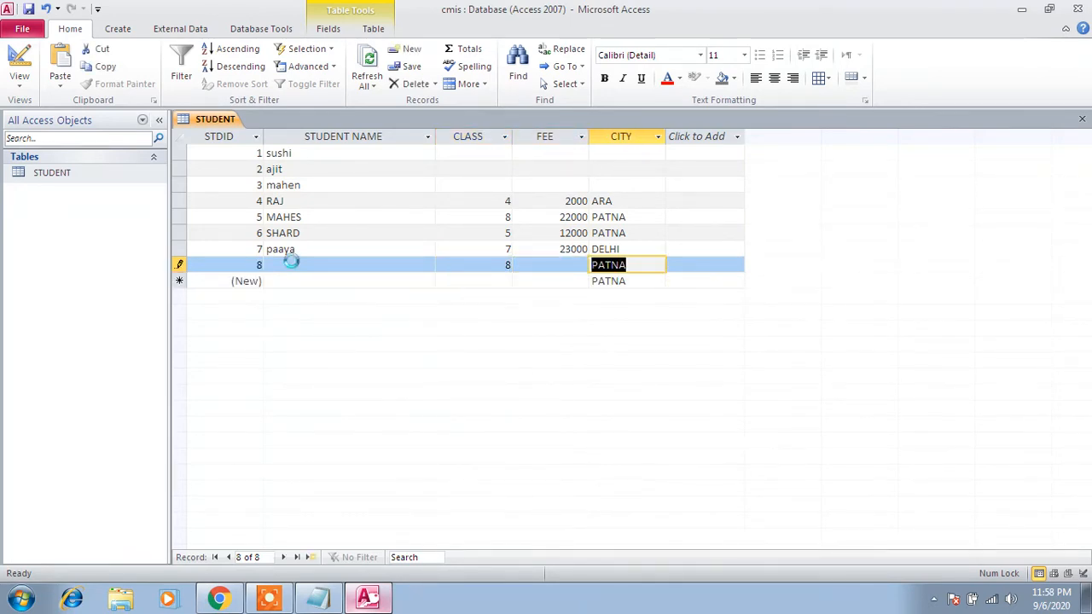
pyautogui.press('Tab')
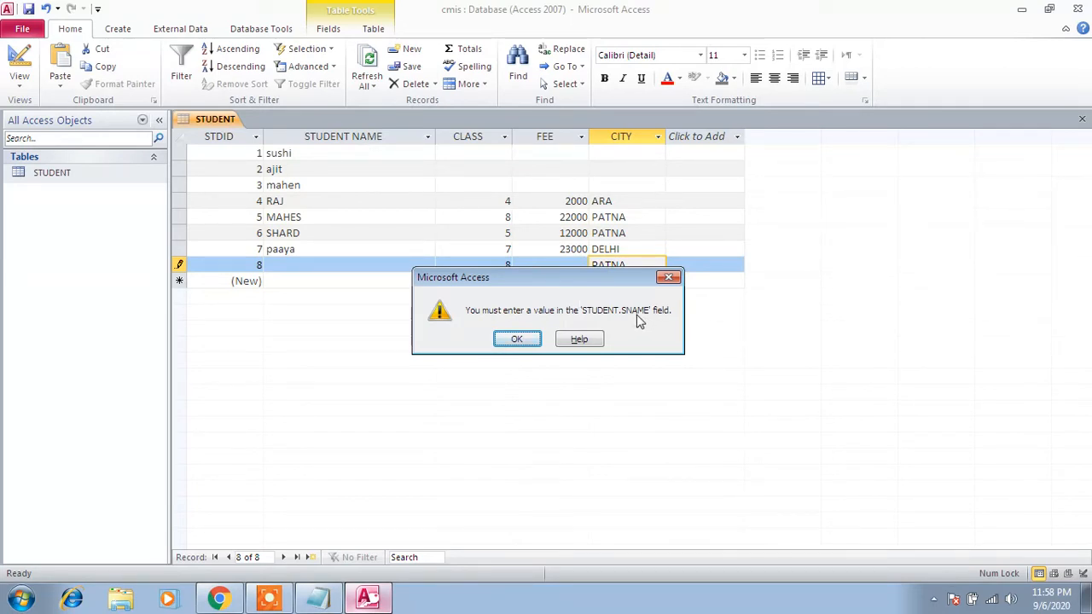
pyautogui.click(517, 340)
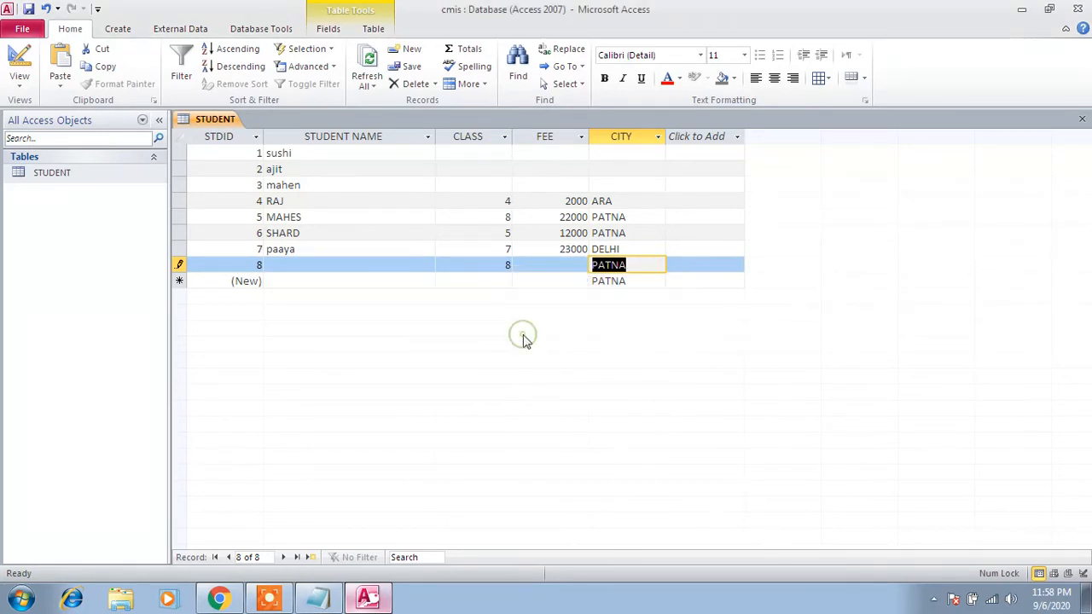
# - Try once more to commit record 8 while leaving its required student name empty
pyautogui.click(350, 268)
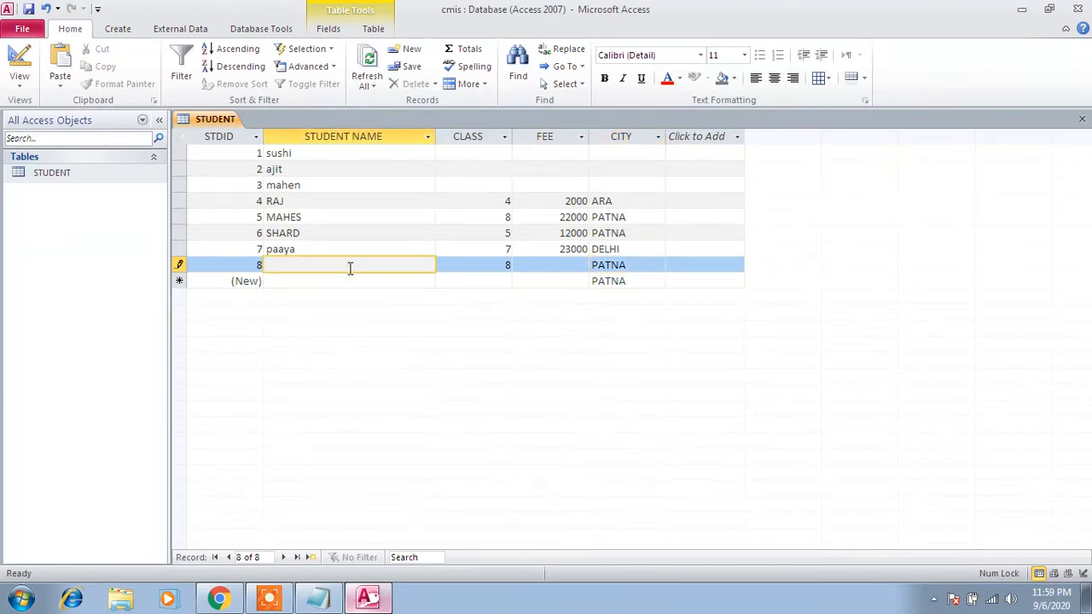
pyautogui.press('Tab')
pyautogui.press('Tab')
pyautogui.press('Tab')
pyautogui.press('Tab')
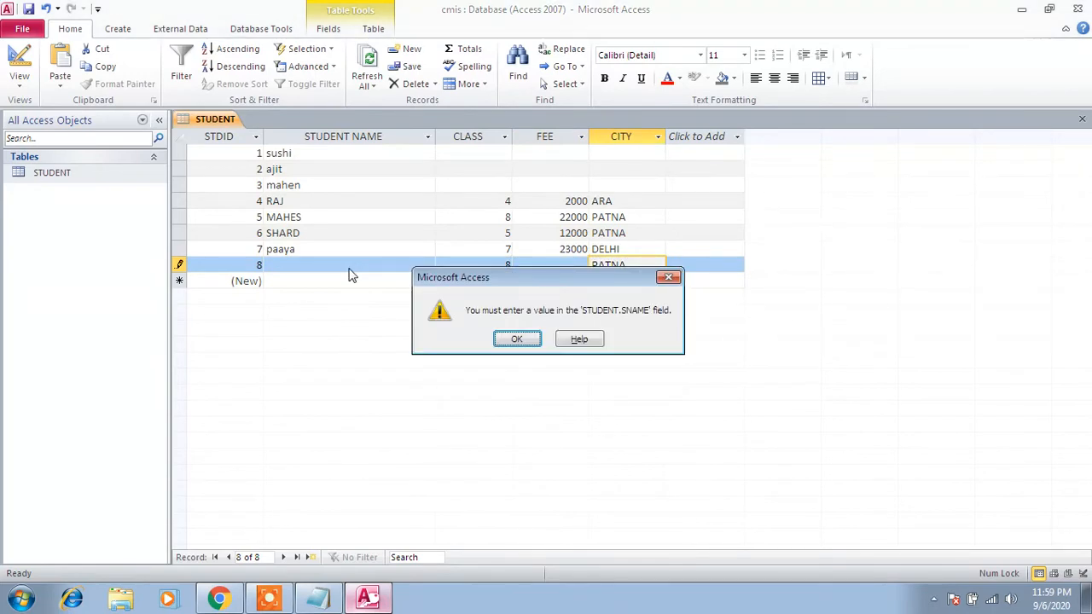
pyautogui.press('Return')
# - Fill in the student name in record 8 and commit the record
pyautogui.click(349, 268)
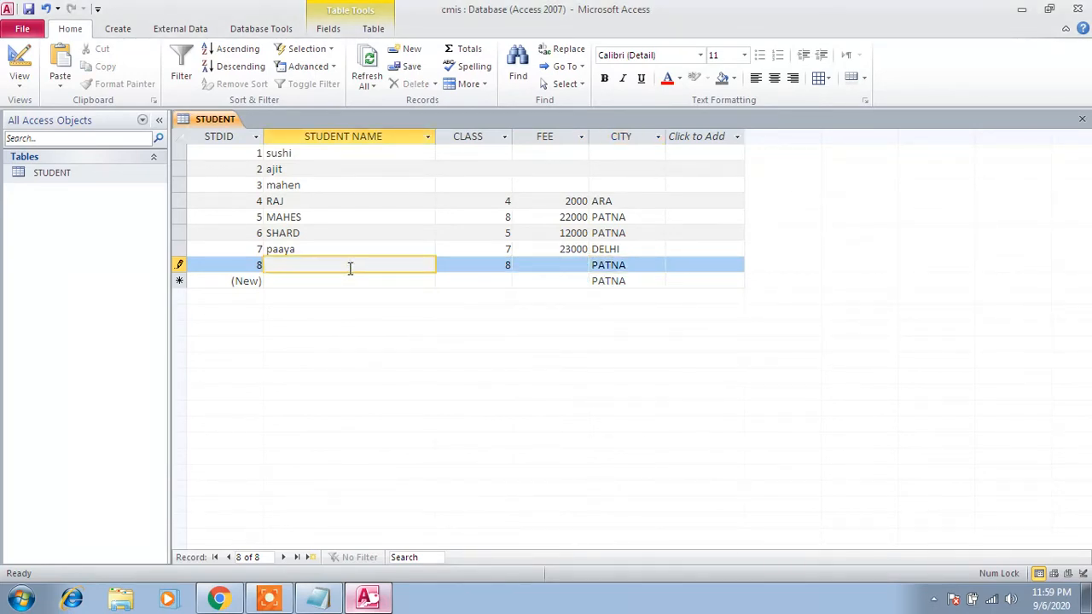
pyautogui.write('ram')
pyautogui.press('Tab')
pyautogui.press('Tab')
pyautogui.press('Tab')
pyautogui.press('Tab')
pyautogui.press('Tab')
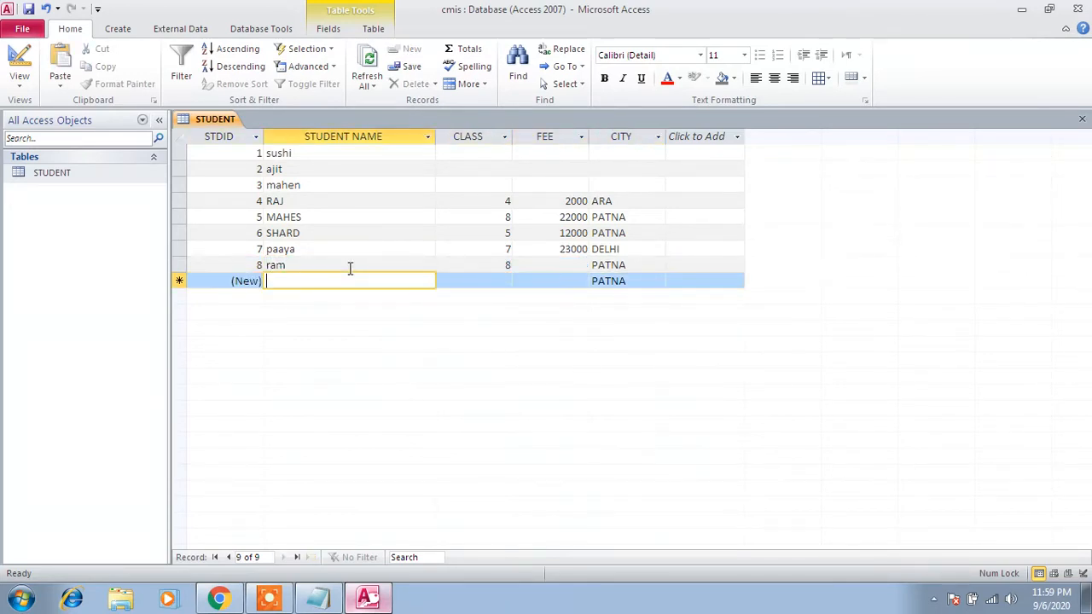
# - Add record 9 with a student name, class 2, fee 111000 and the default city
pyautogui.write('raak')
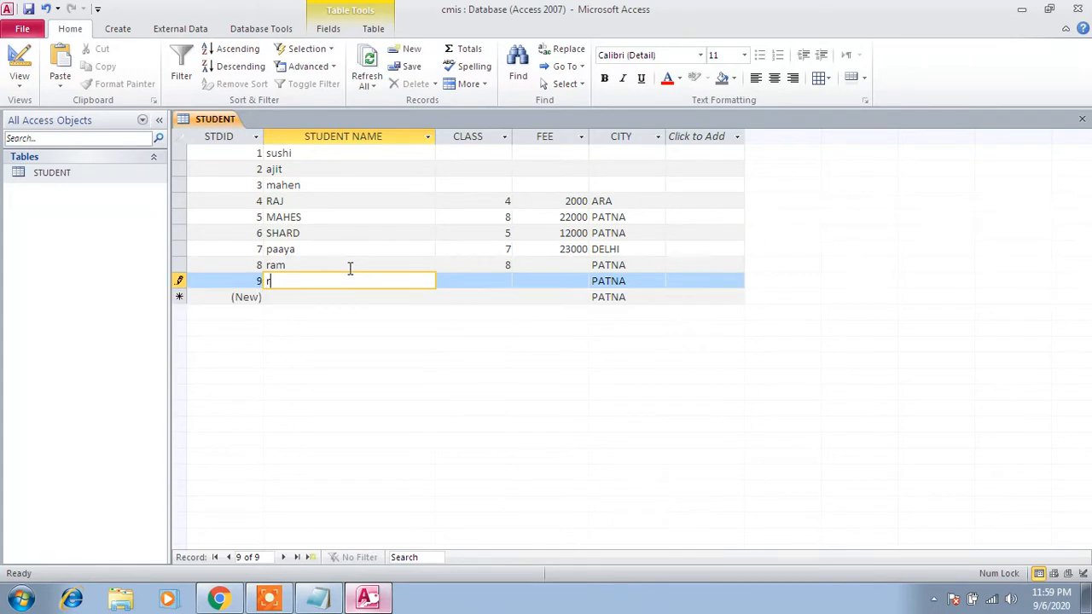
pyautogui.press('BackSpace')
pyautogui.press('BackSpace')
pyautogui.write('kes')
pyautogui.press('Tab')
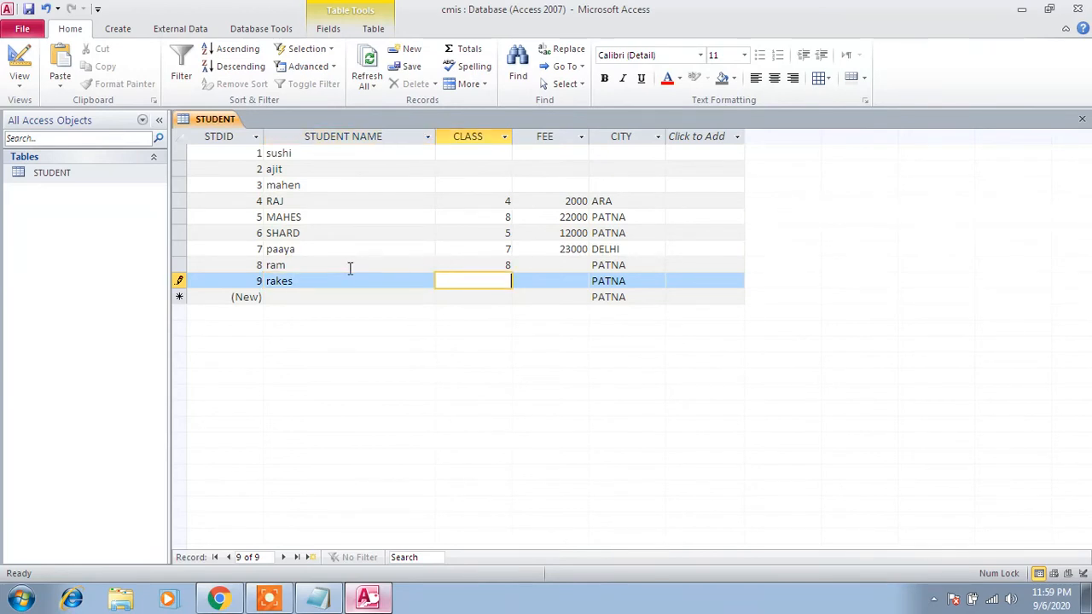
pyautogui.press('Tab')
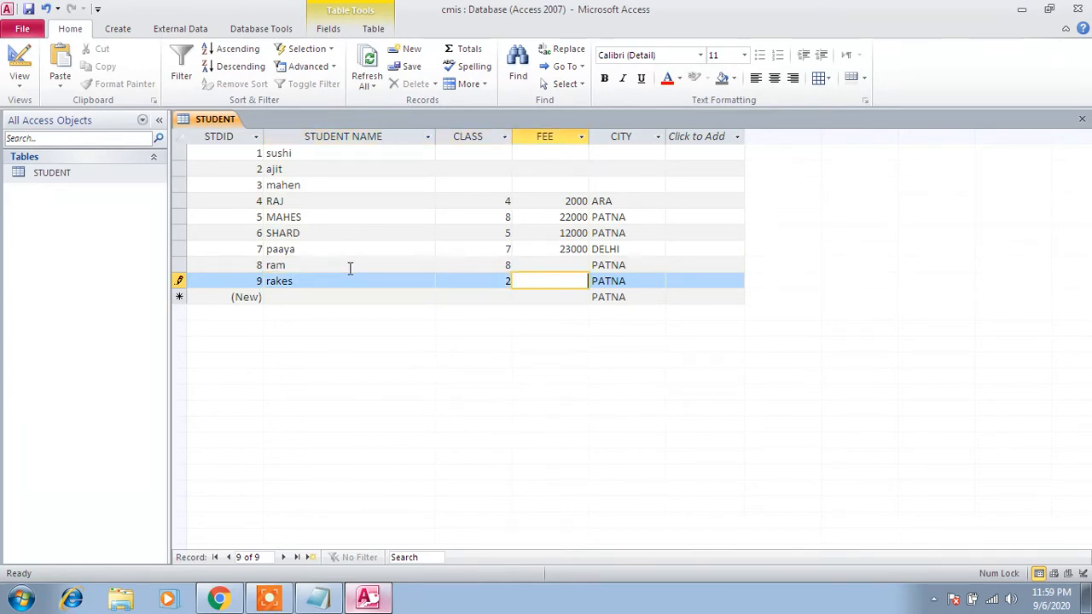
pyautogui.write('111000')
pyautogui.press('Tab')
pyautogui.press('Tab')
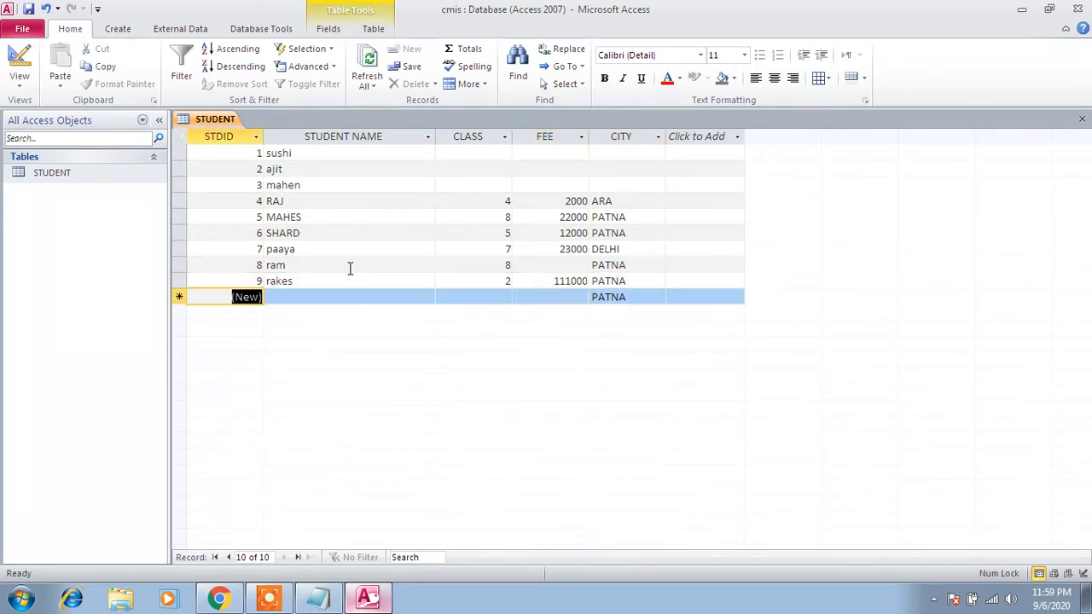
# - Try to commit a new record 10 without a student name, with class 4, fee 9000 and city ara
pyautogui.press('Tab')
pyautogui.press('Tab')
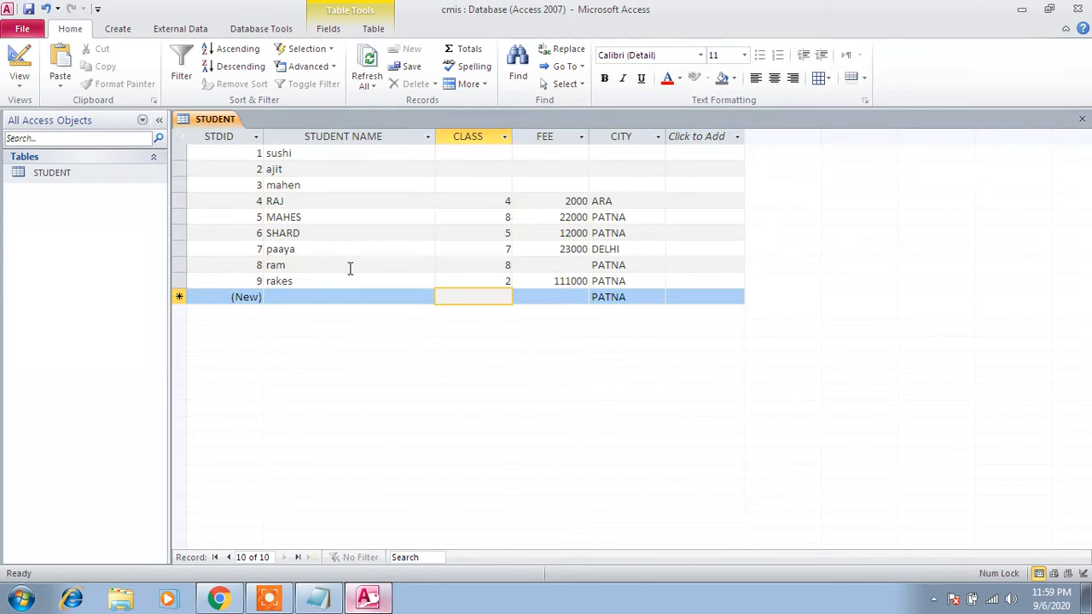
pyautogui.write('4')
pyautogui.press('Tab')
pyautogui.write('9000')
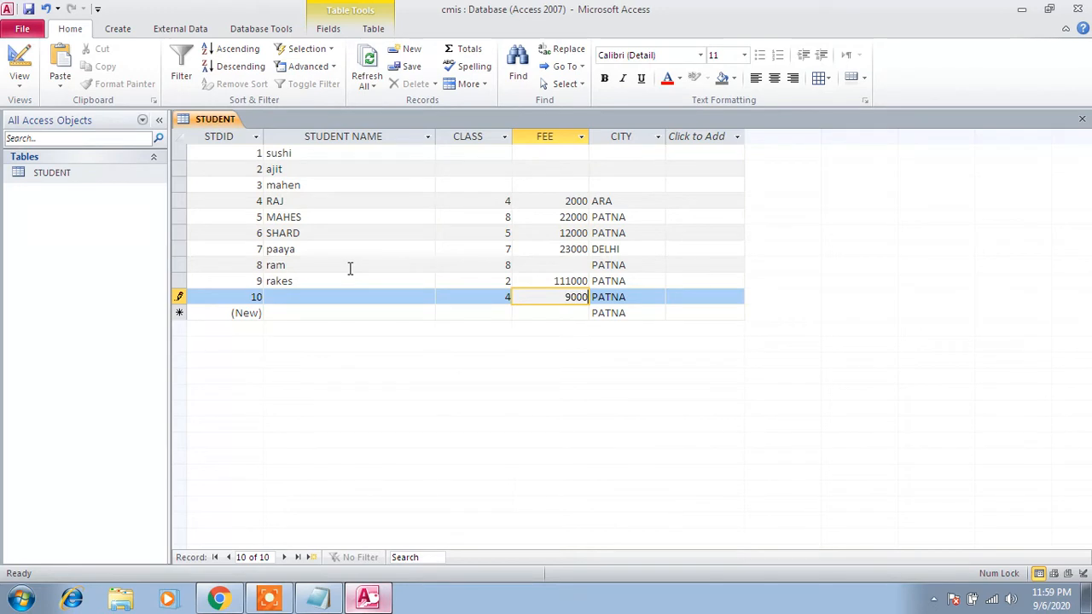
pyautogui.press('Tab')
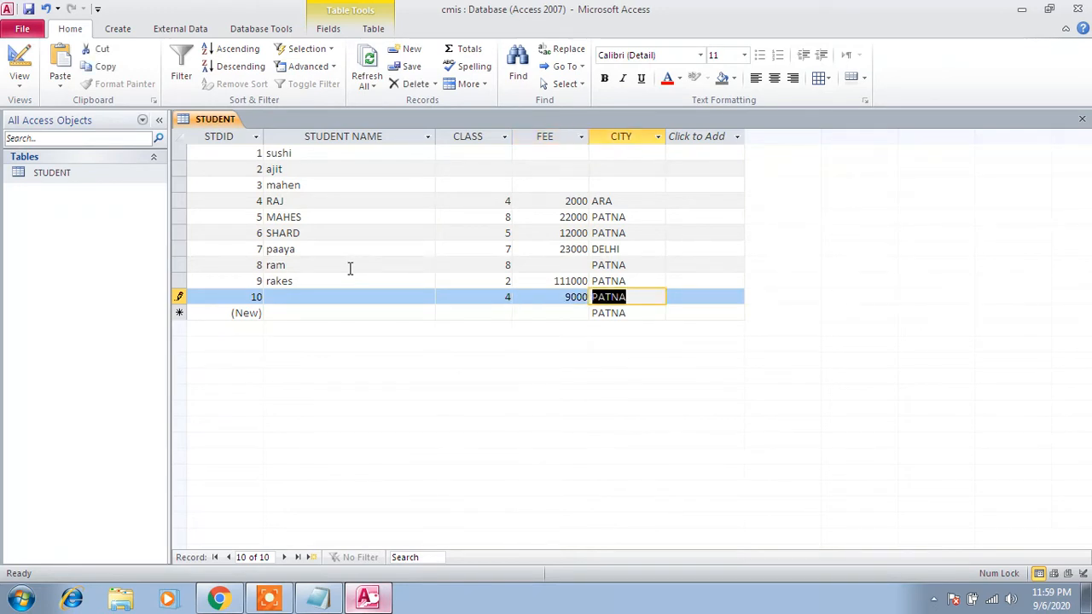
pyautogui.write('ara')
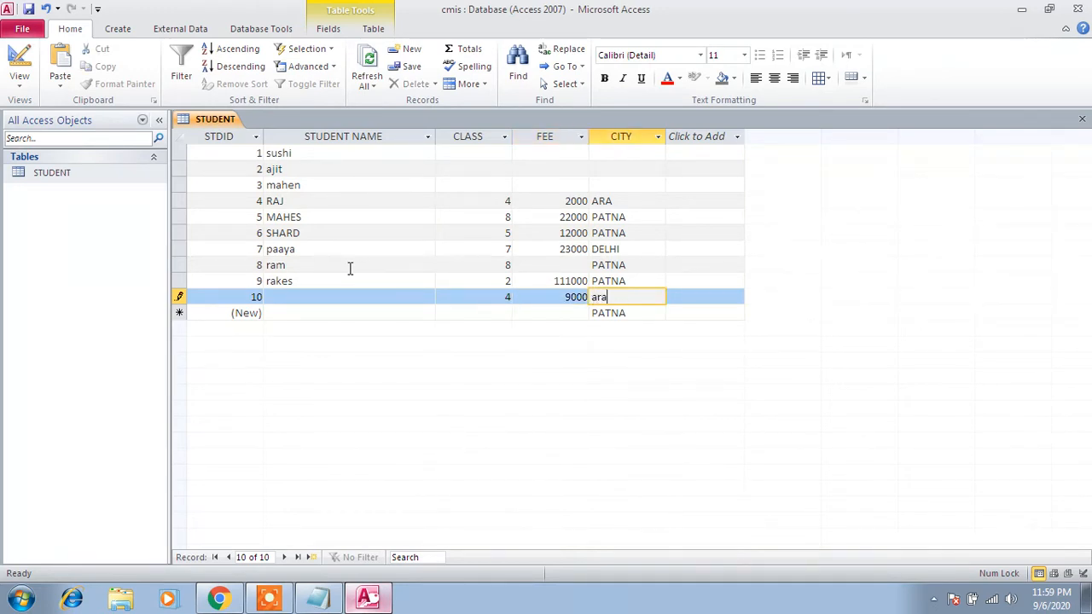
pyautogui.press('Return')
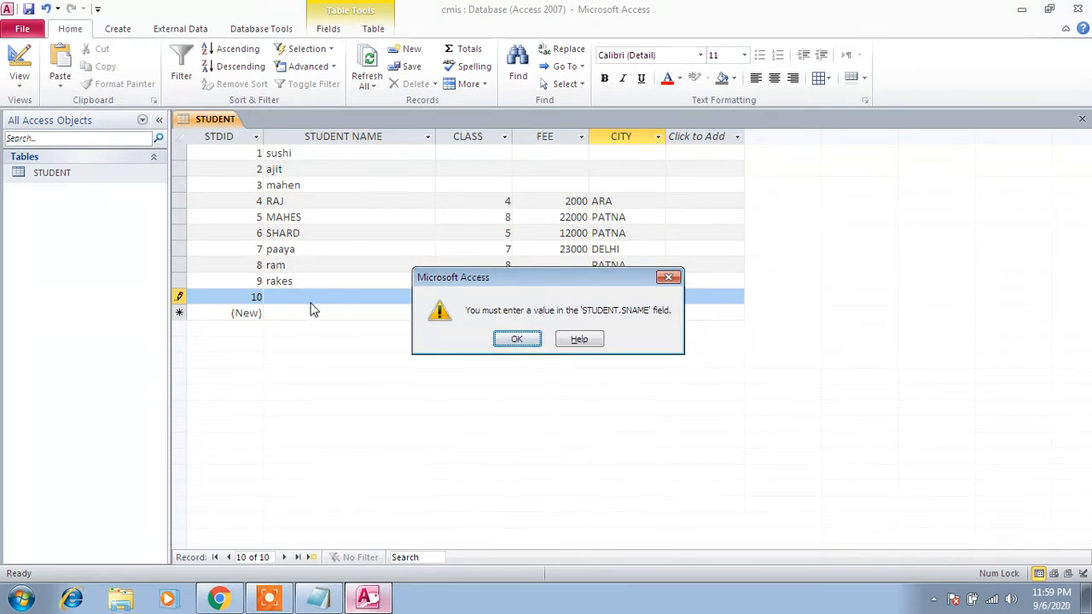
pyautogui.click(512, 339)
pyautogui.click(390, 307)
pyautogui.click(516, 340)
# - Fill in the missing student name in record 10
pyautogui.click(409, 293)
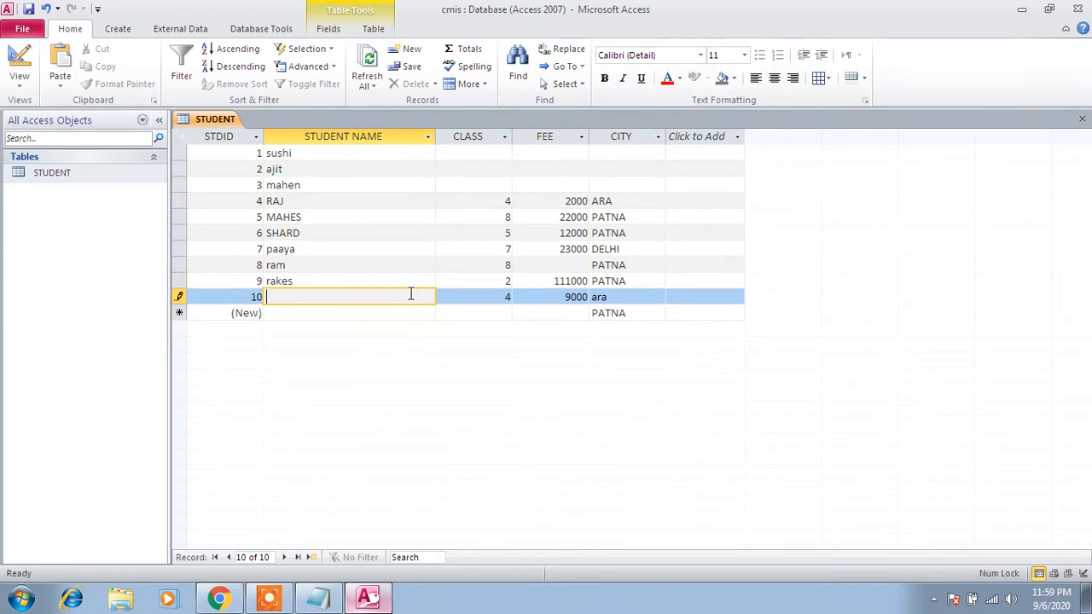
pyautogui.write('ankit')
pyautogui.press('Tab')
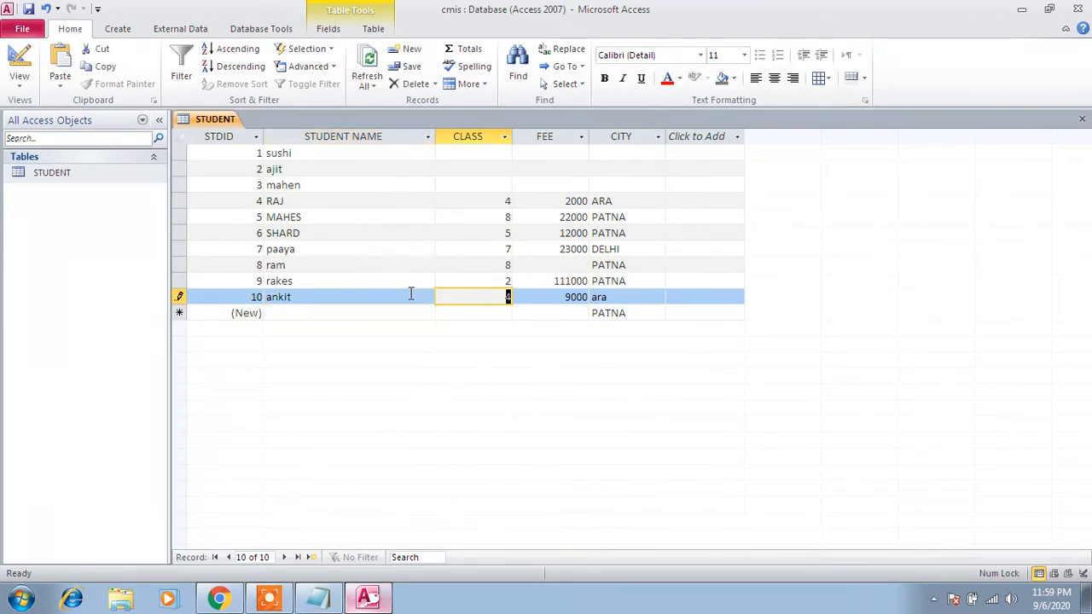
pyautogui.press('Tab')
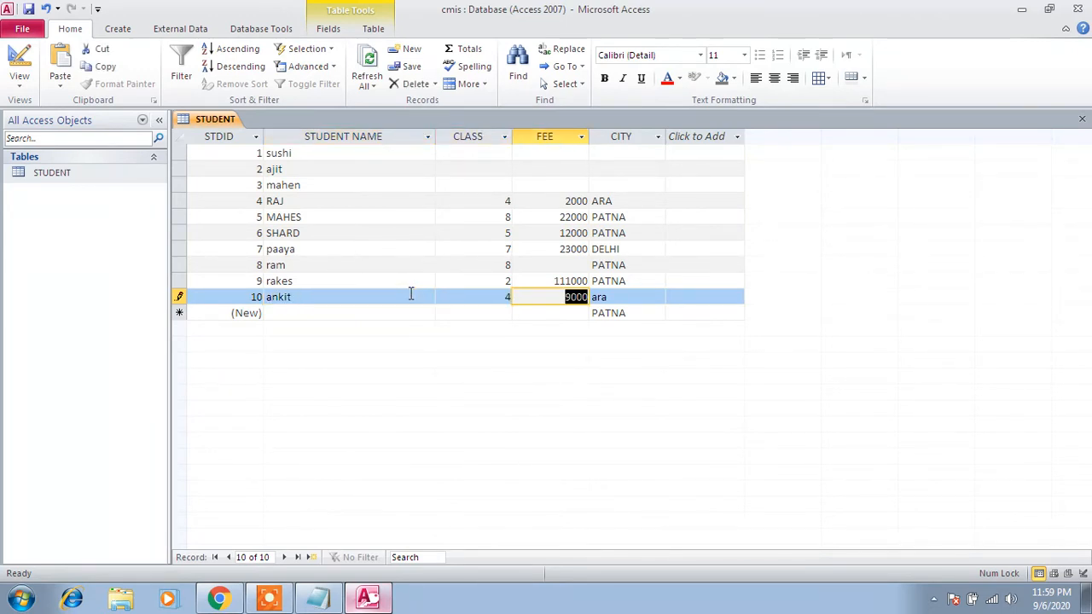
# - Switch to Notepad and delete the REQUIRED item and its empty line from the field properties list
pyautogui.click(317, 597)
pyautogui.moveTo(264, 290); pyautogui.dragTo(1, 288)
pyautogui.press('Delete')
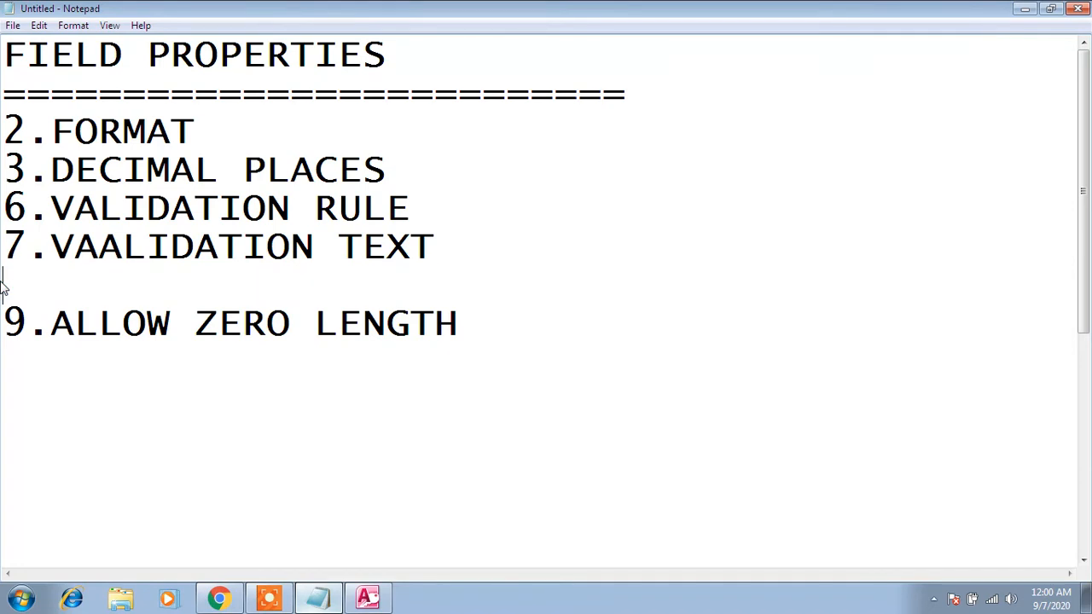
pyautogui.press('BackSpace')
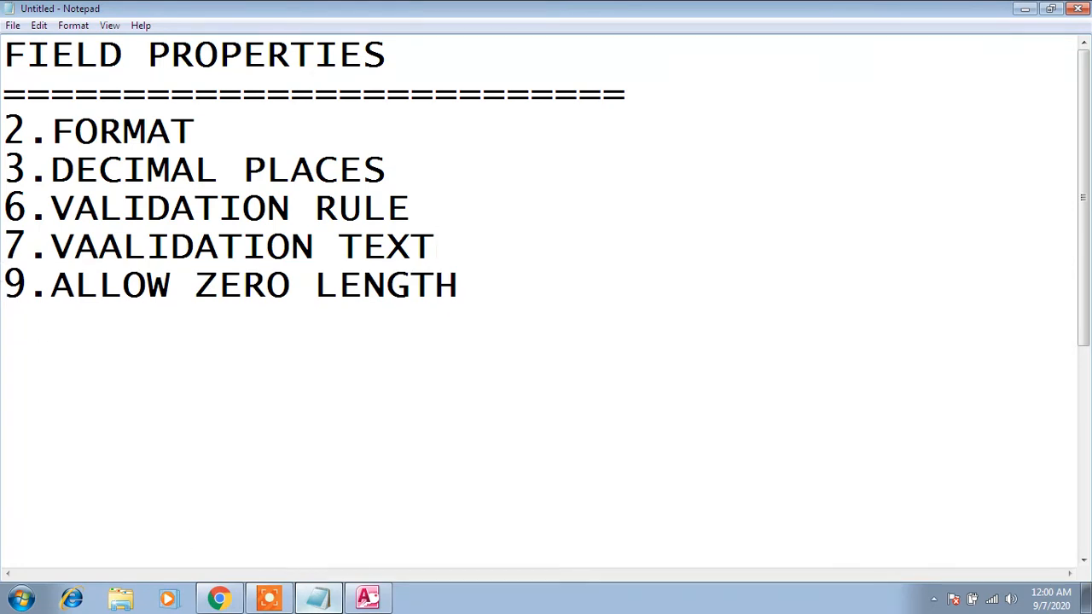
# - Switch back to Access and open the STUDENT table in Design view
pyautogui.click(367, 597)
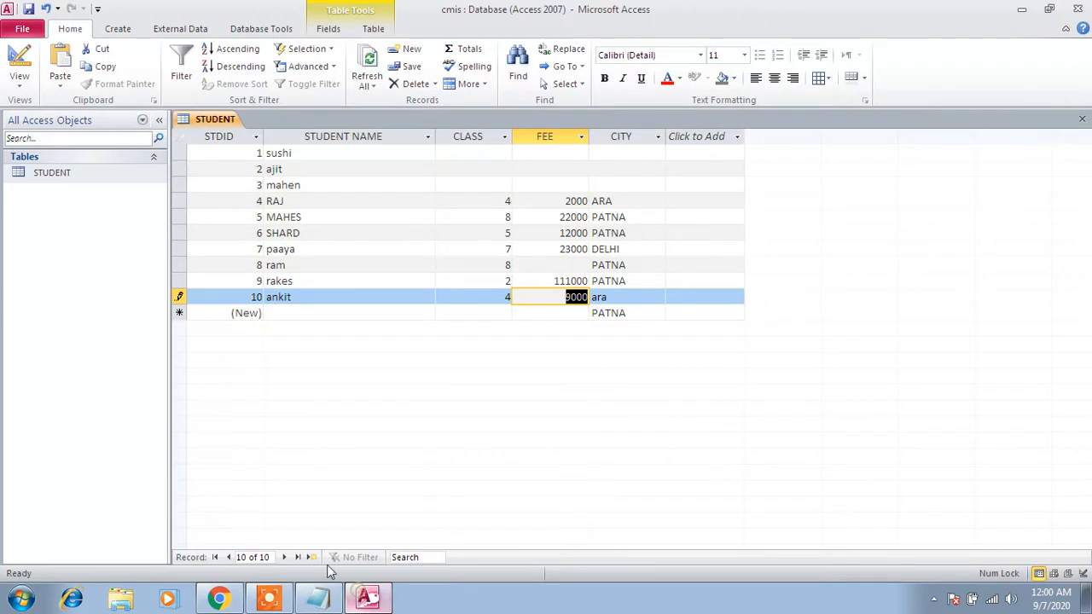
pyautogui.rightClick(58, 171)
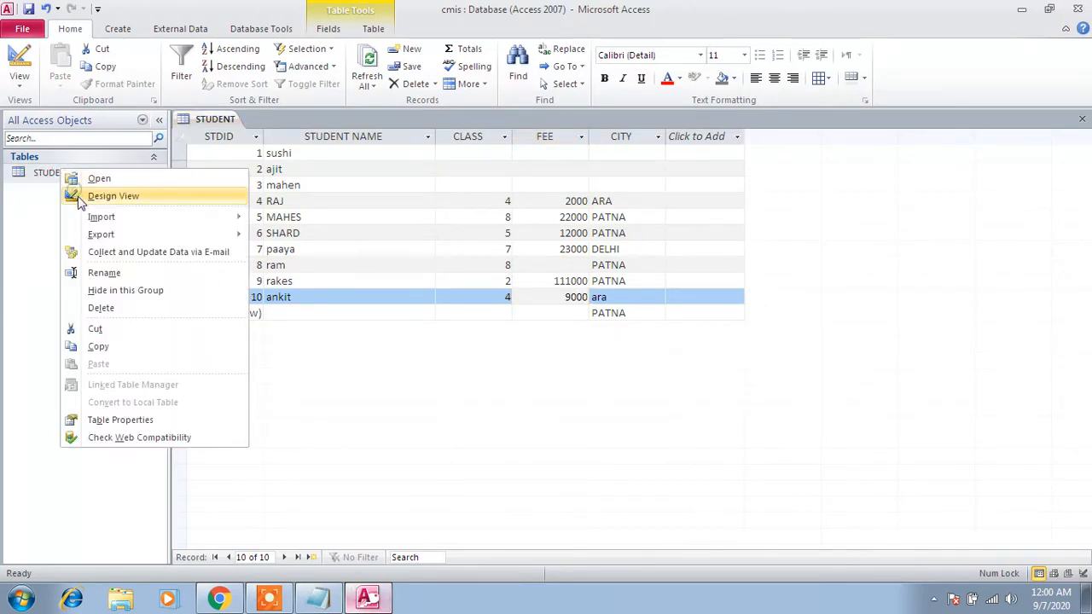
pyautogui.click(75, 195)
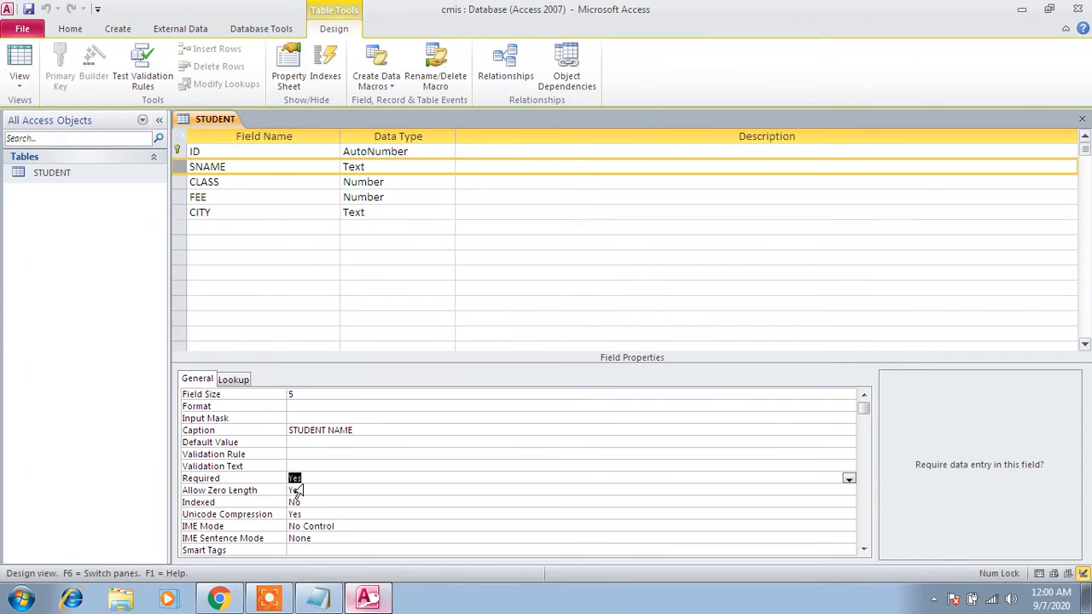
# - Review the VALIDATION RULE and VAALIDATION TEXT items in the Notepad list, ending back in Access
pyautogui.click(317, 597)
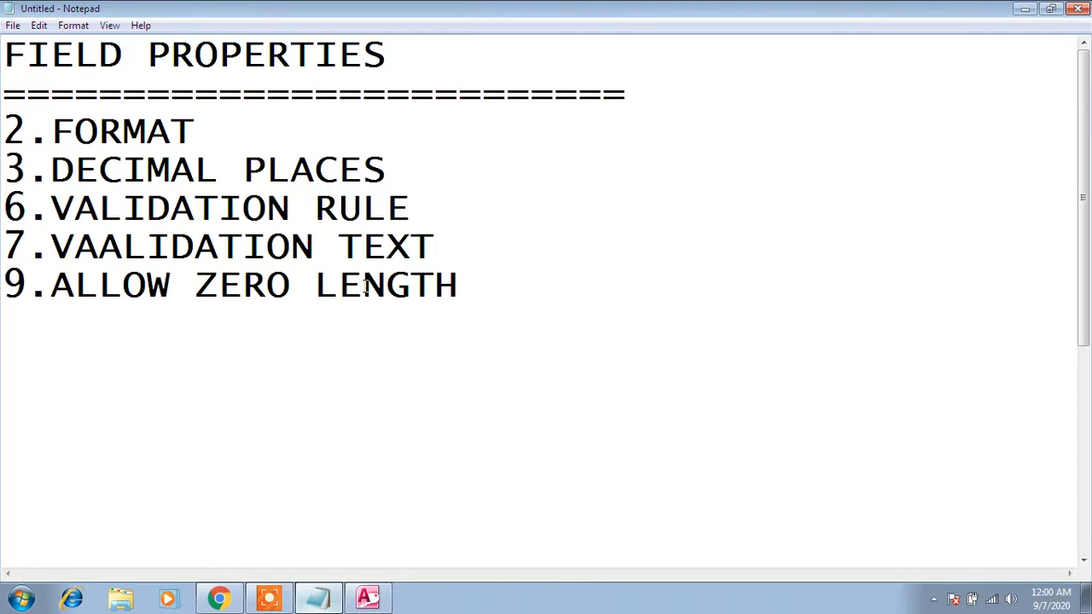
pyautogui.moveTo(433, 246); pyautogui.dragTo(4, 219)
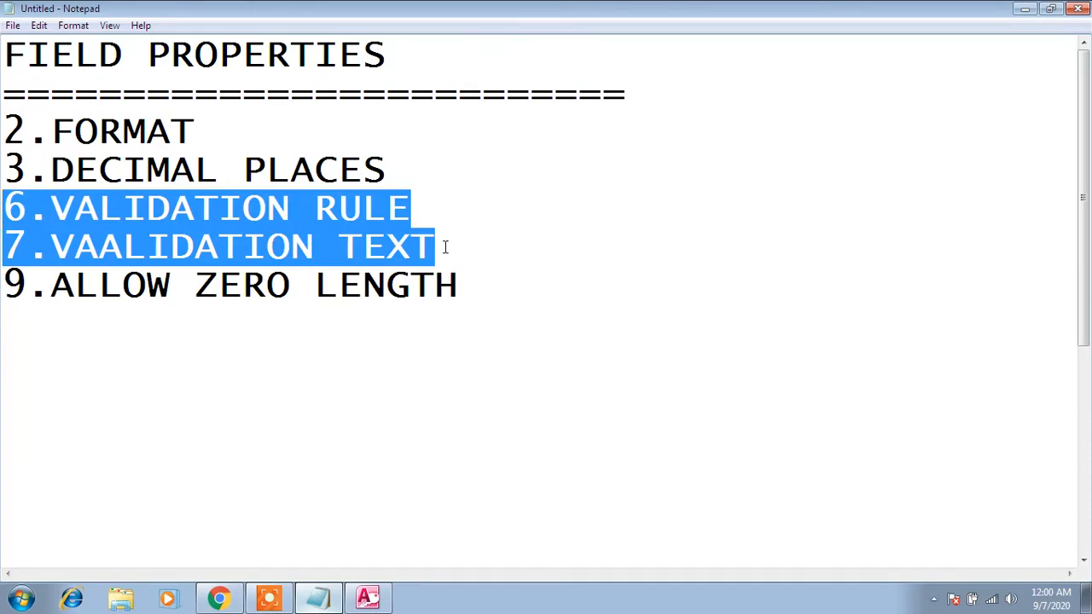
pyautogui.moveTo(444, 247); pyautogui.dragTo(8, 203)
pyautogui.click(376, 600)
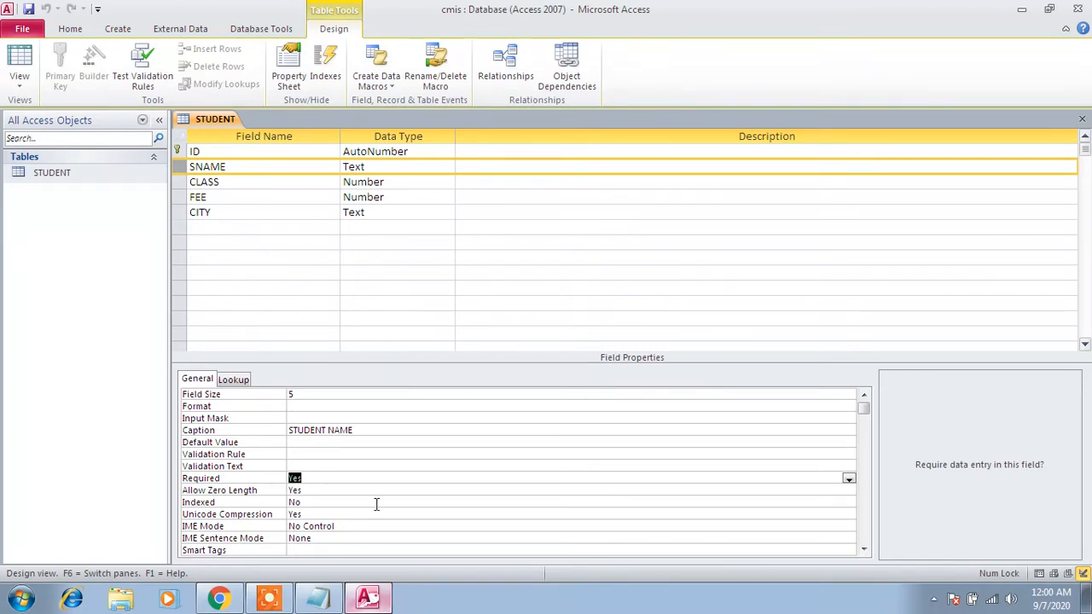
pyautogui.click(279, 597)
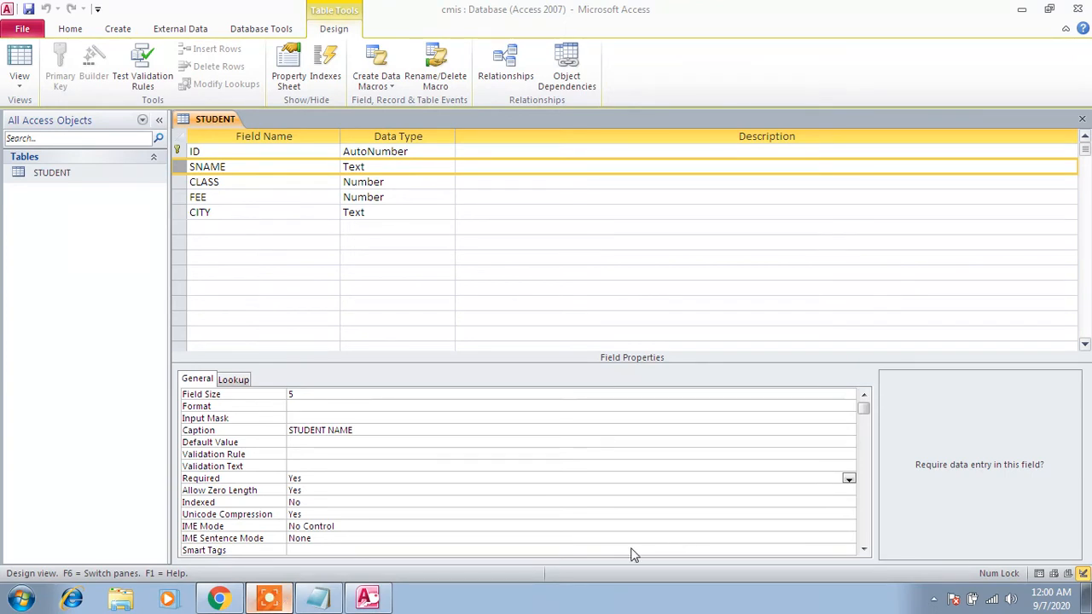
pyautogui.click(1008, 539)
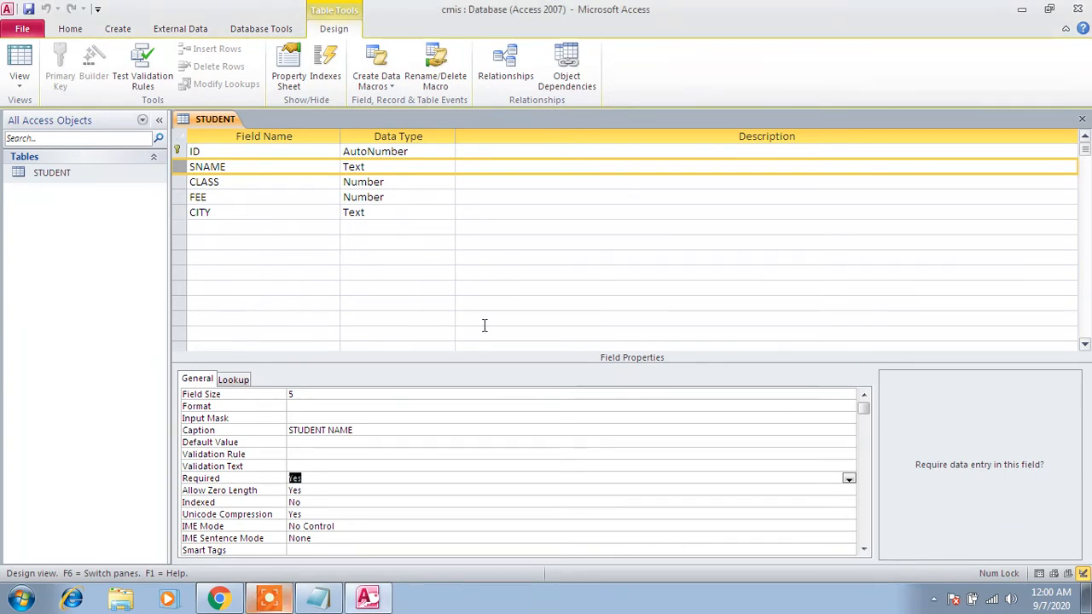
pyautogui.rightClick(72, 174)
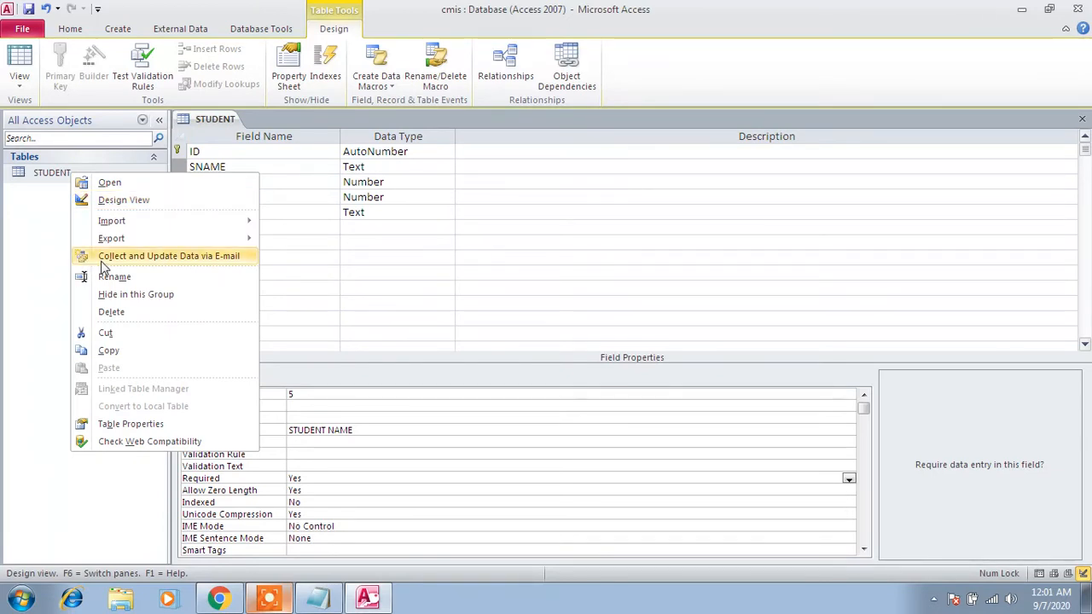
pyautogui.click(468, 250)
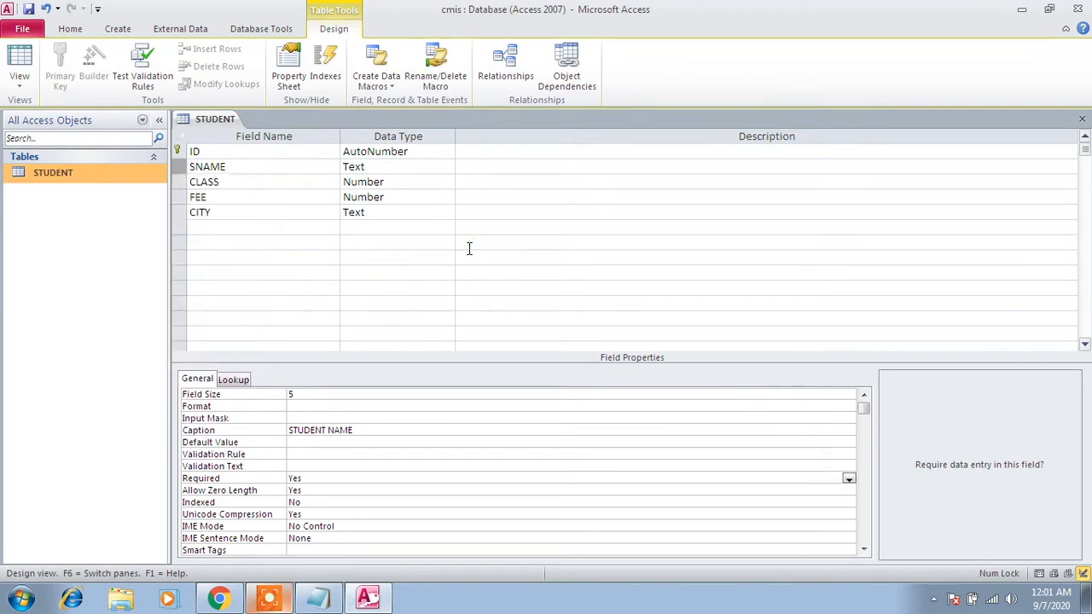
pyautogui.rightClick(49, 174)
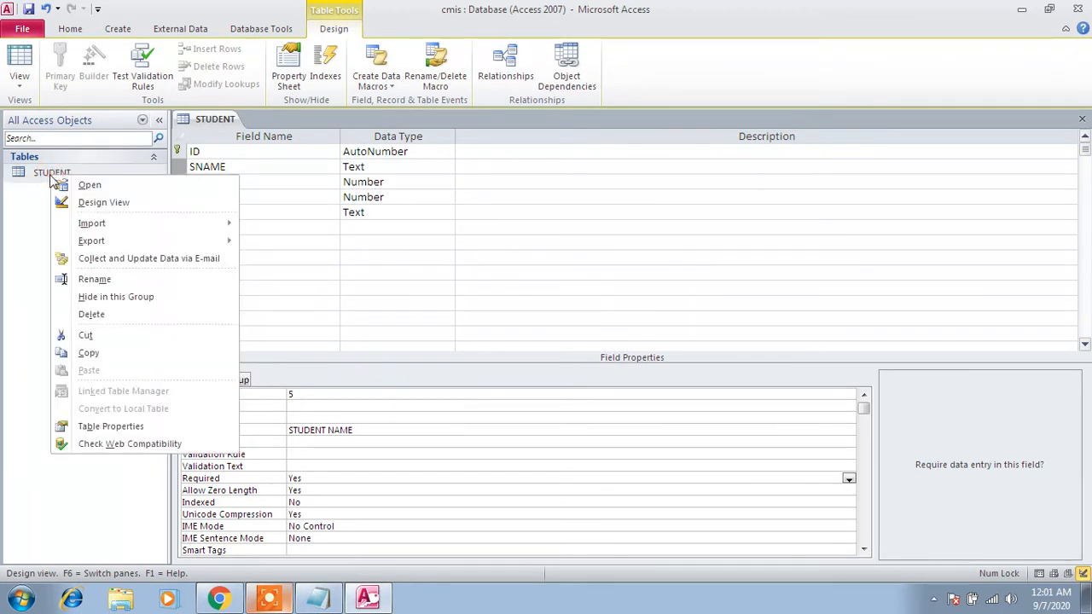
pyautogui.click(316, 225)
pyautogui.click(220, 224)
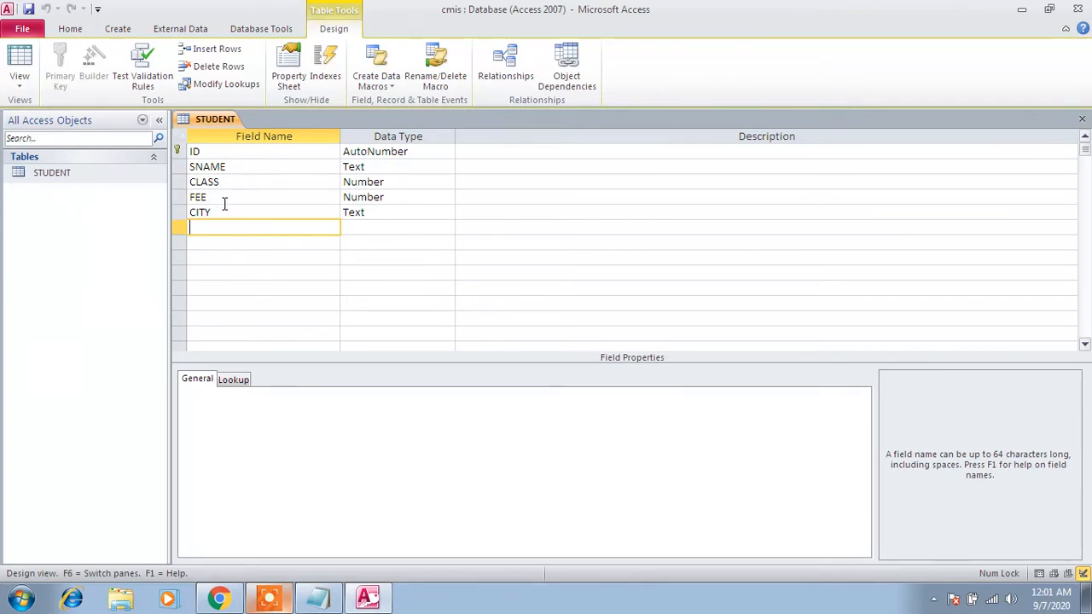
# - Open the STUDENT table in Datasheet view and permanently delete records 2 through 10
pyautogui.doubleClick(81, 175)
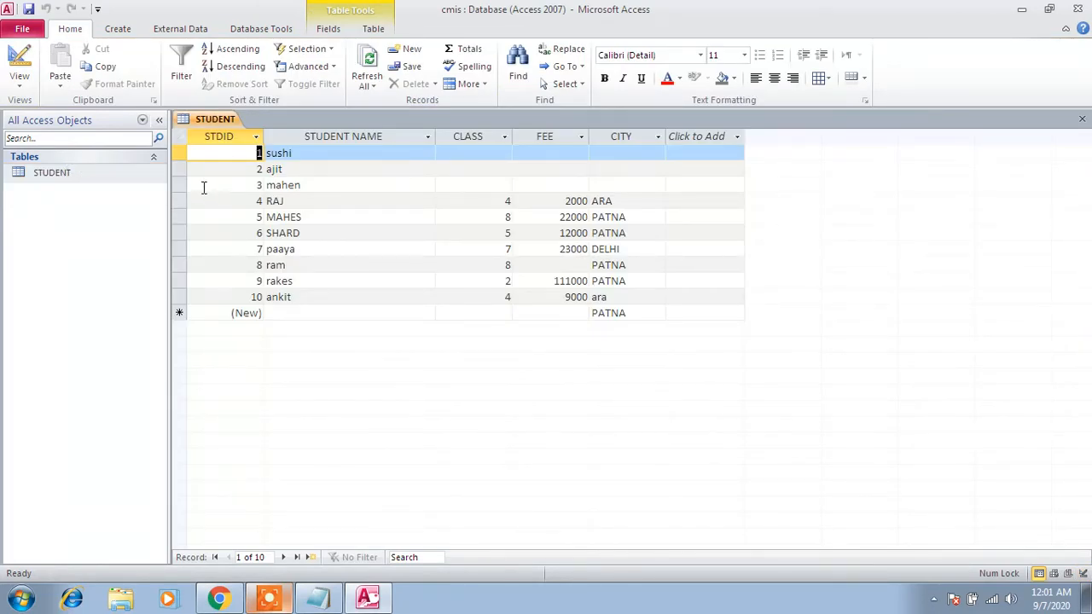
pyautogui.moveTo(183, 183); pyautogui.dragTo(208, 307)
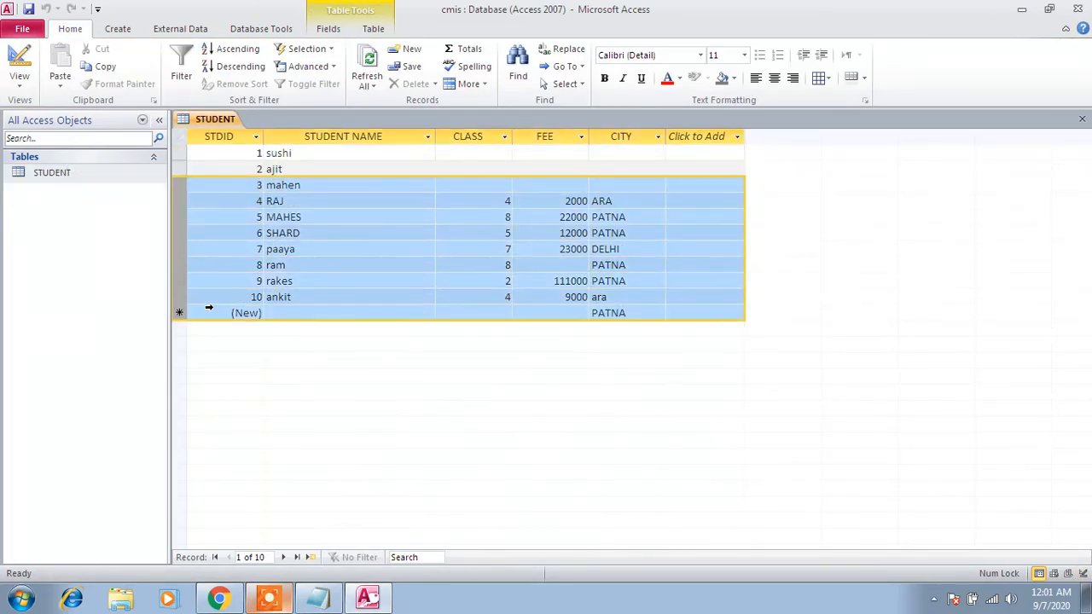
pyautogui.moveTo(180, 164); pyautogui.dragTo(214, 318)
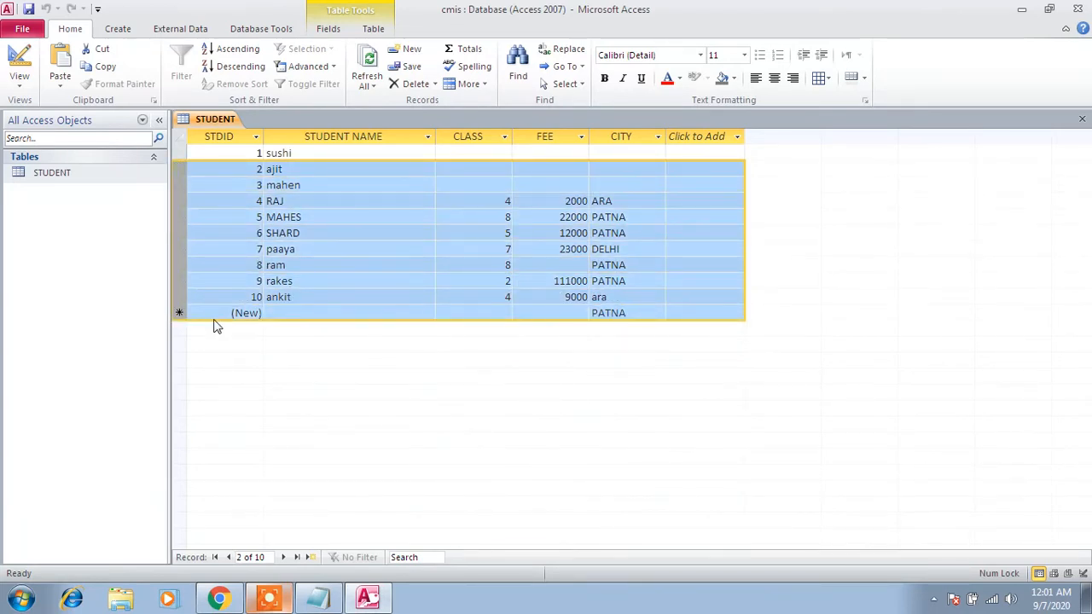
pyautogui.click(418, 85)
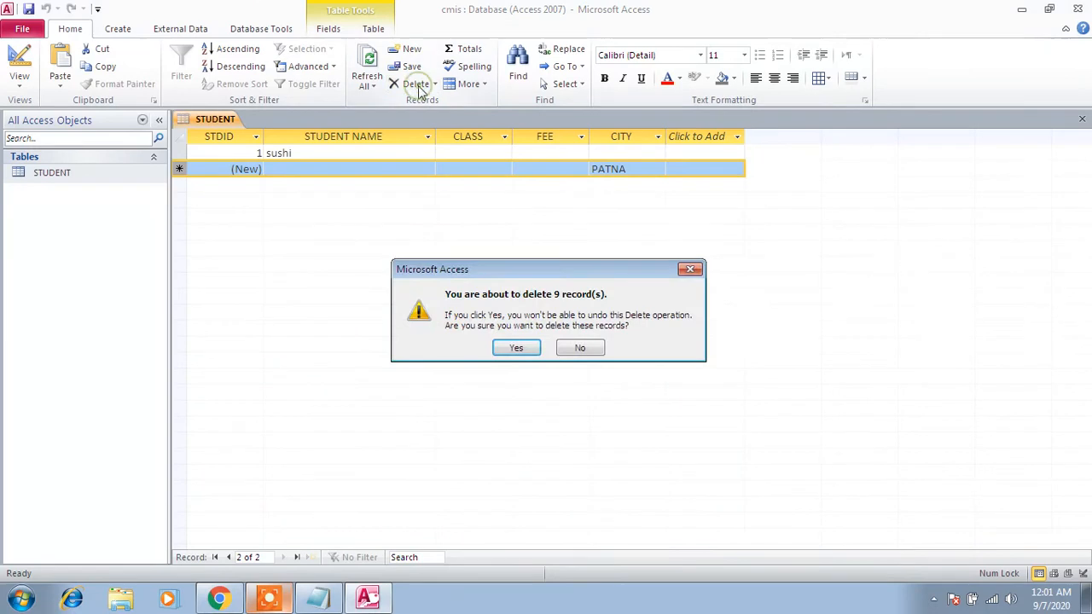
pyautogui.click(515, 349)
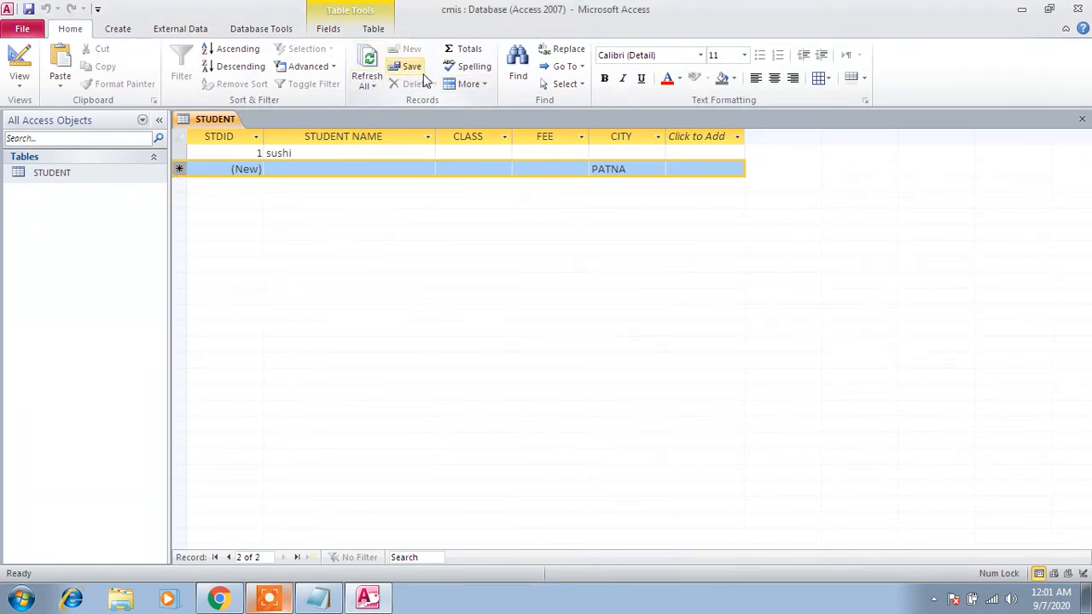
# - Delete the remaining record 1 from the STUDENT table and confirm the deletion
pyautogui.click(226, 168)
pyautogui.click(180, 169)
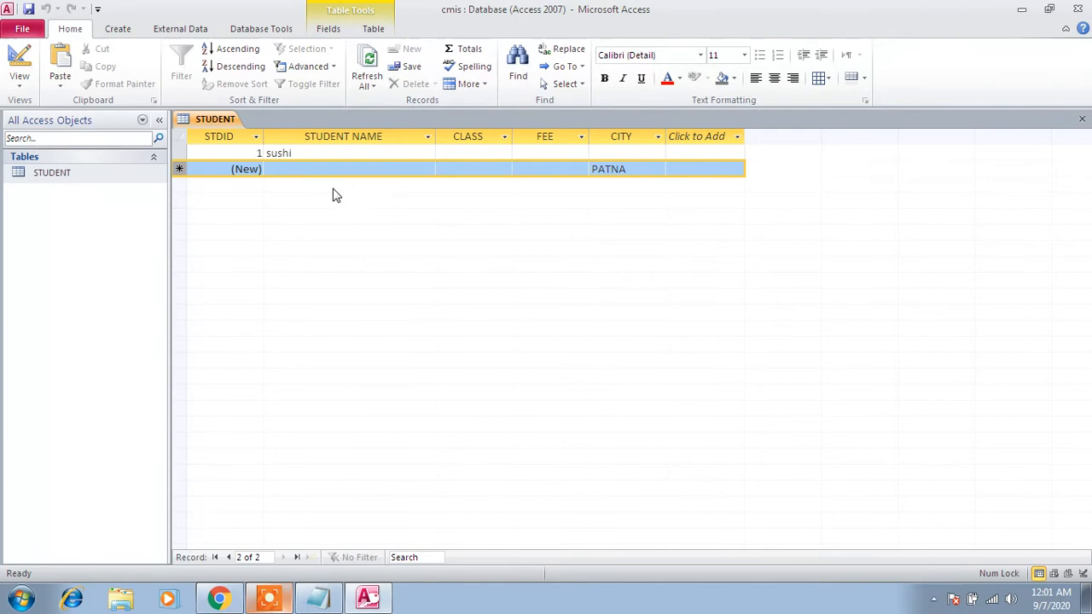
pyautogui.click(181, 153)
pyautogui.click(415, 85)
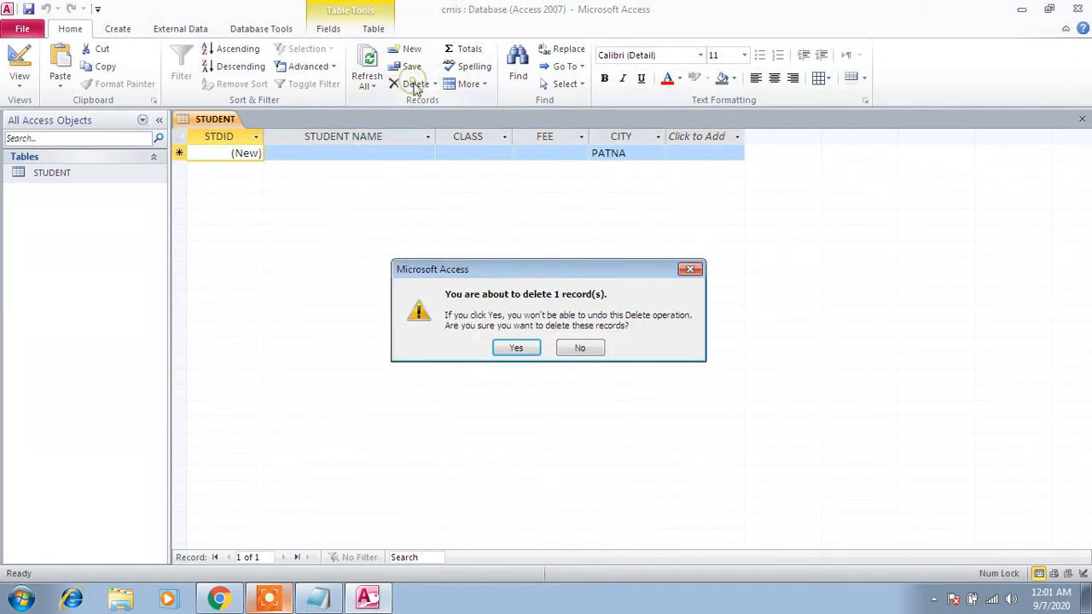
pyautogui.click(518, 345)
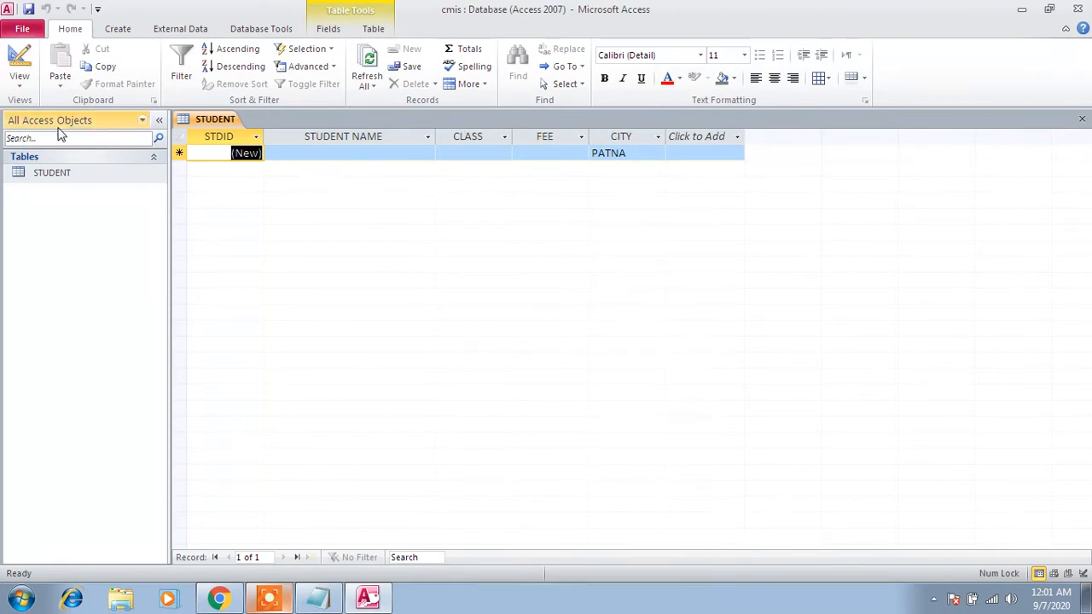
# - Open the STUDENT table in Design view and add a field named Discount below CITY
pyautogui.rightClick(51, 175)
pyautogui.click(70, 203)
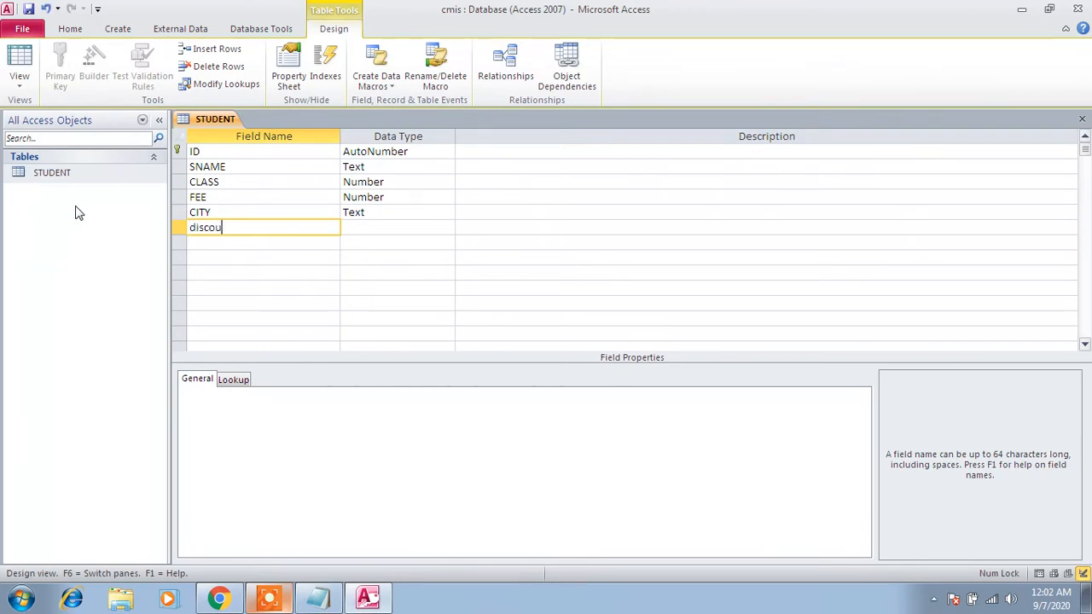
pyautogui.write('nt')
pyautogui.press('BackSpace')
pyautogui.press('BackSpace')
pyautogui.write('o')
pyautogui.write('D')
pyautogui.write('iscount')
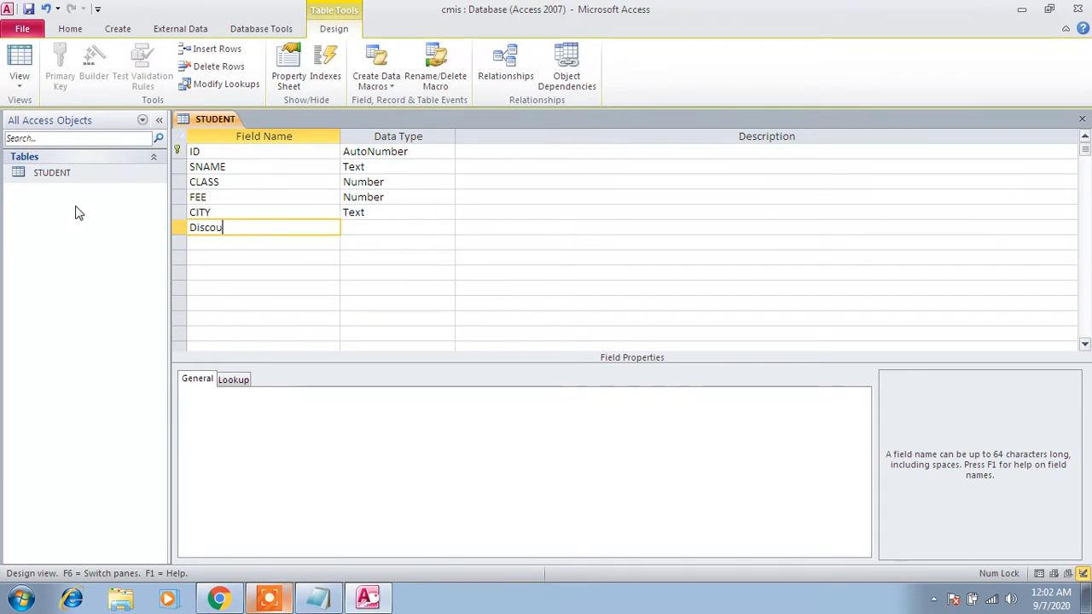
# - Set the data type of the Discount field to Number
pyautogui.press('Tab')
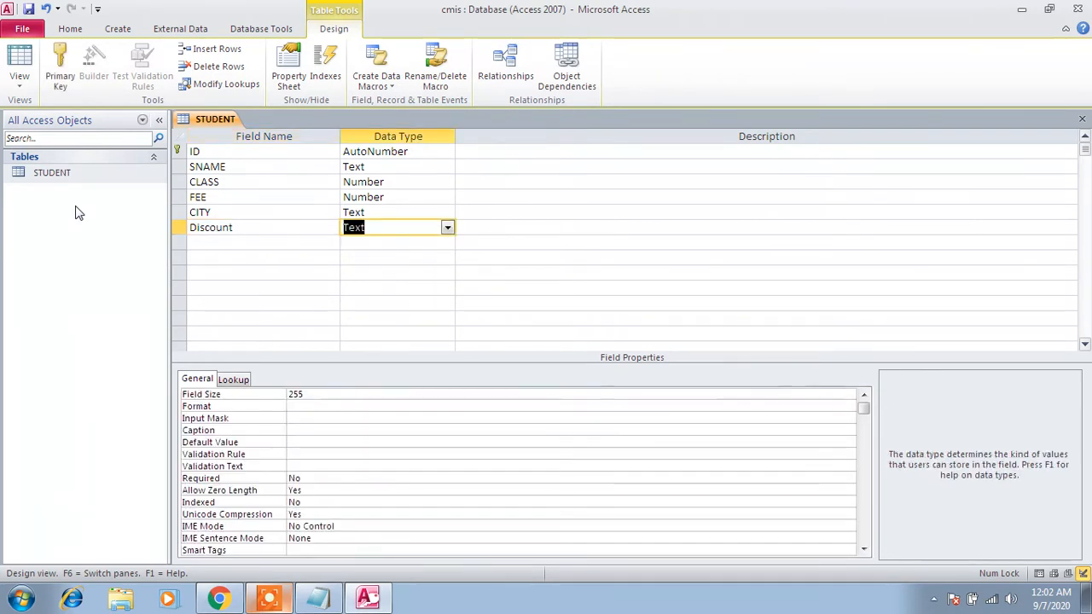
pyautogui.write('n')
pyautogui.press('Tab')
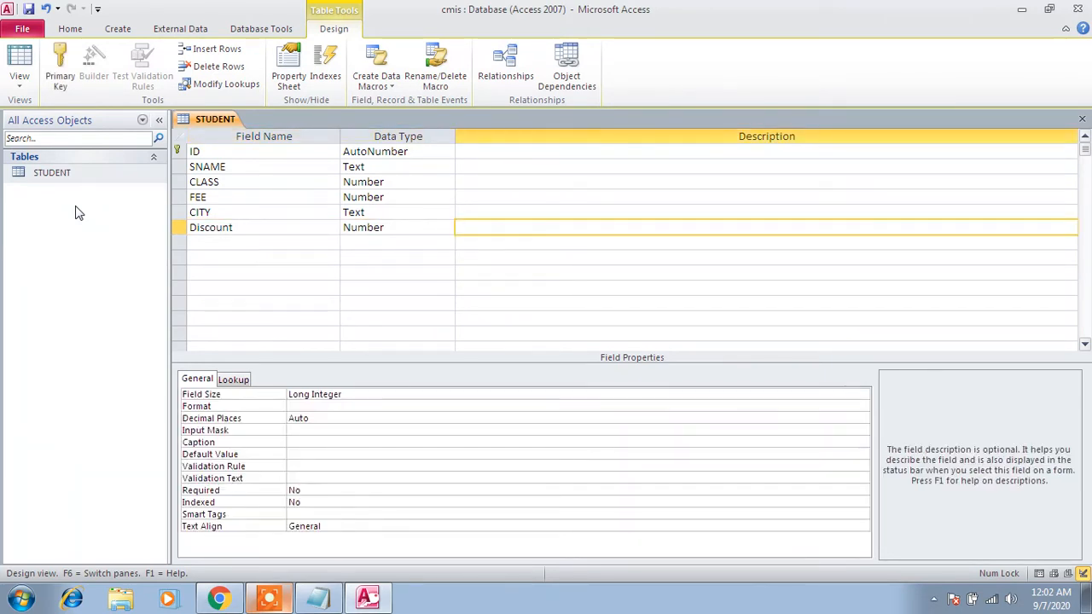
pyautogui.press('Tab')
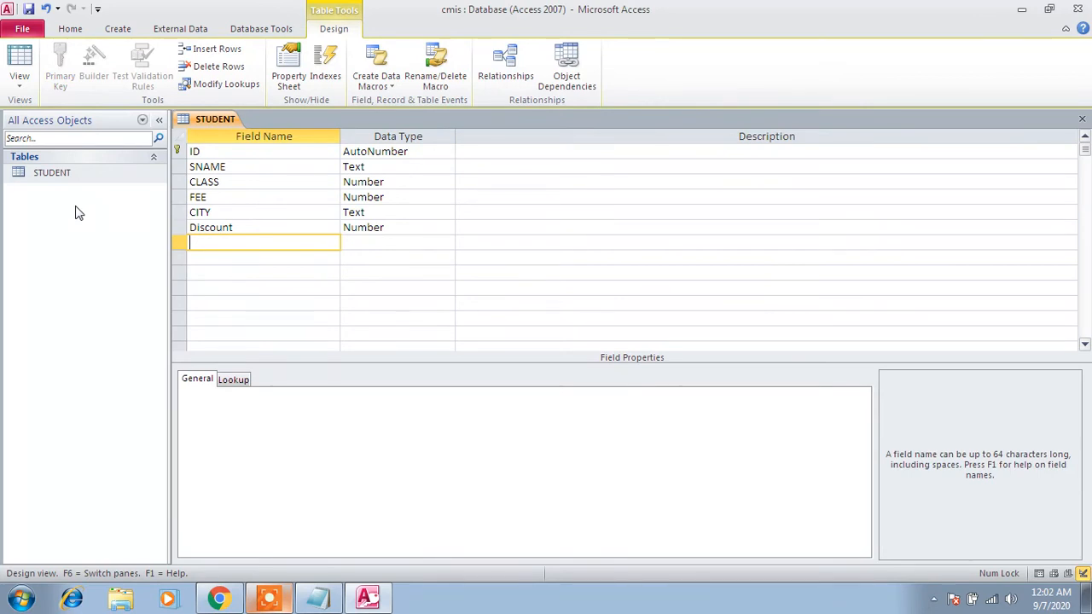
pyautogui.press('Tab')
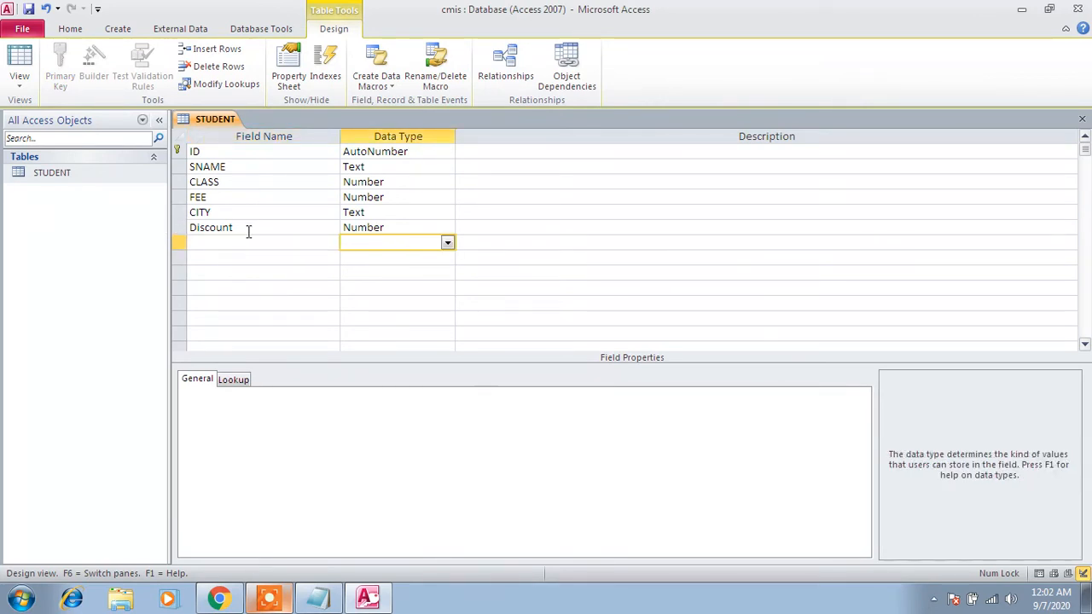
# - Use the Expression Builder to set the Discount field's Validation Rule to >500, picking the greater-than operator from the built-in operators
pyautogui.click(180, 227)
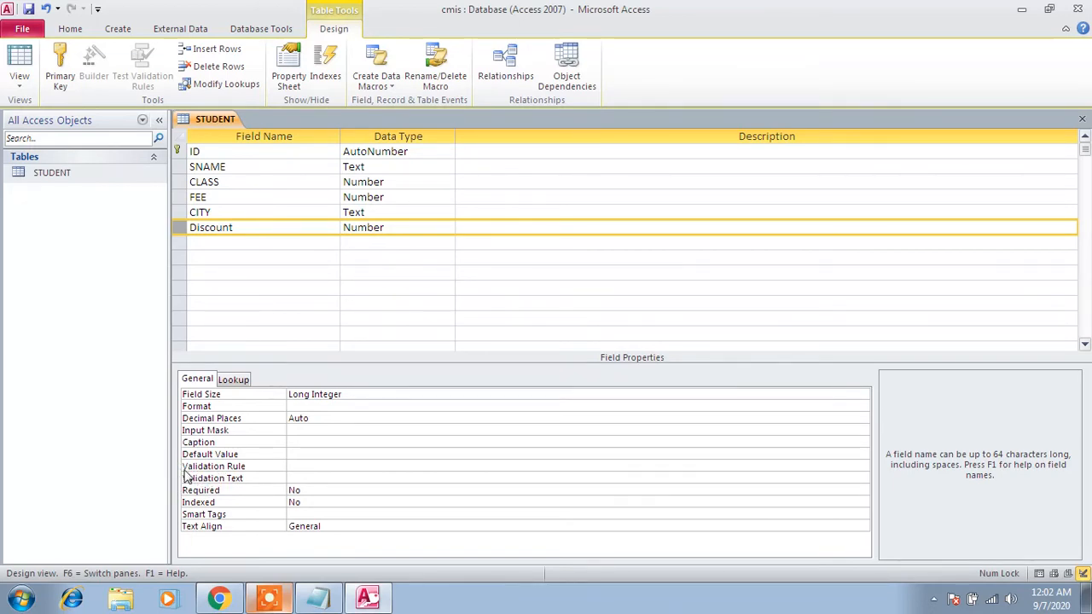
pyautogui.click(378, 467)
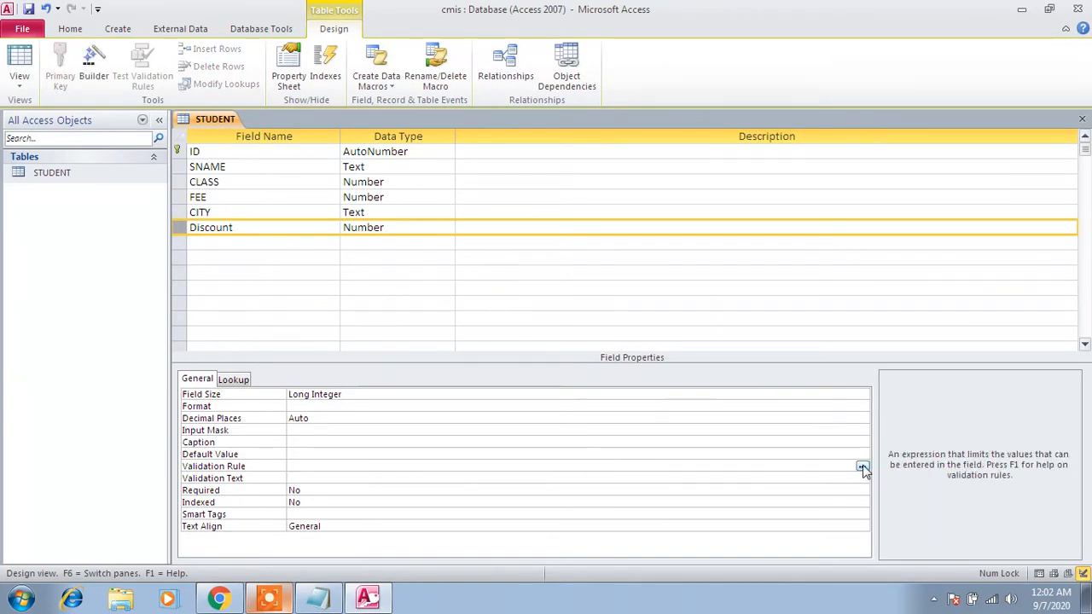
pyautogui.click(862, 467)
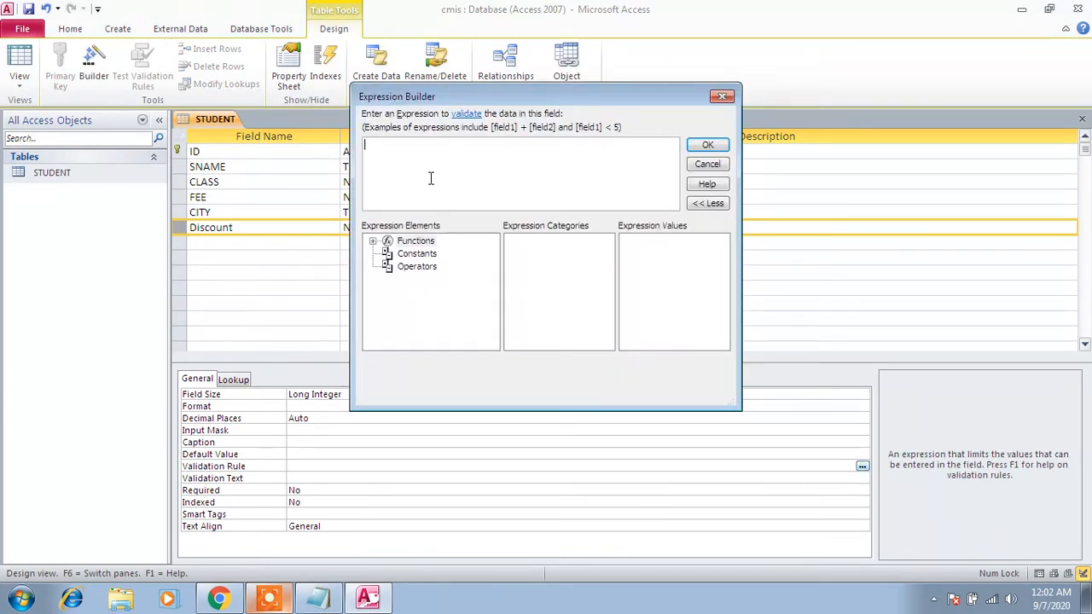
pyautogui.click(388, 270)
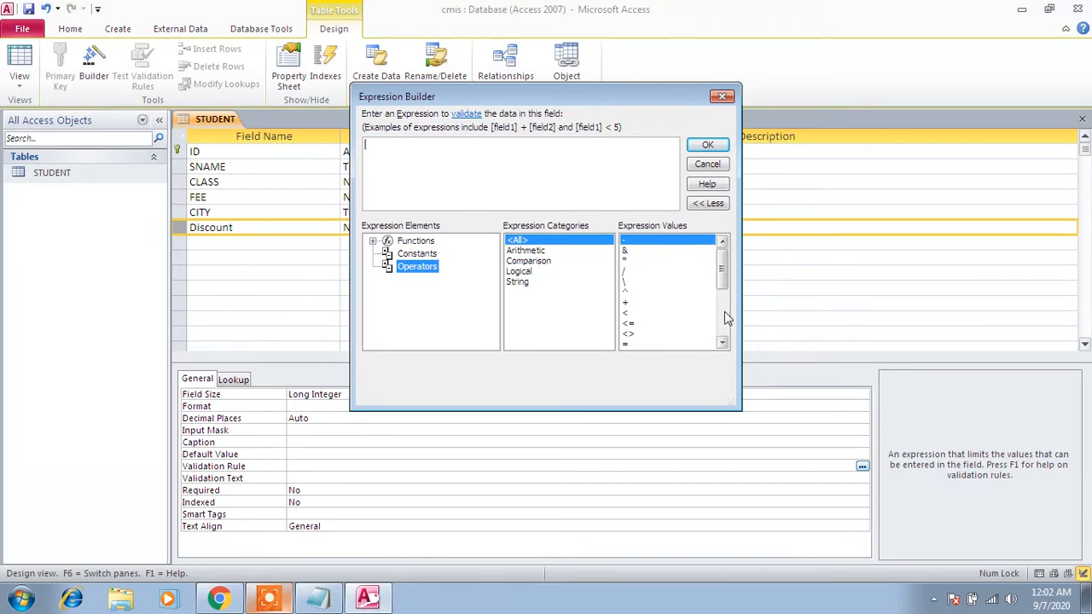
pyautogui.moveTo(724, 273); pyautogui.dragTo(725, 290)
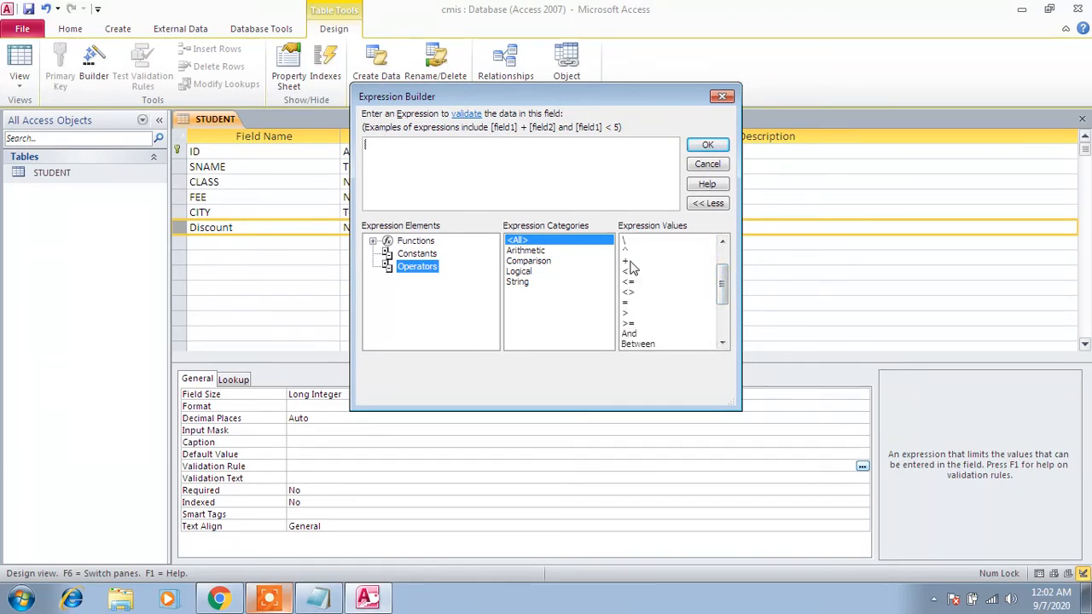
pyautogui.click(627, 314)
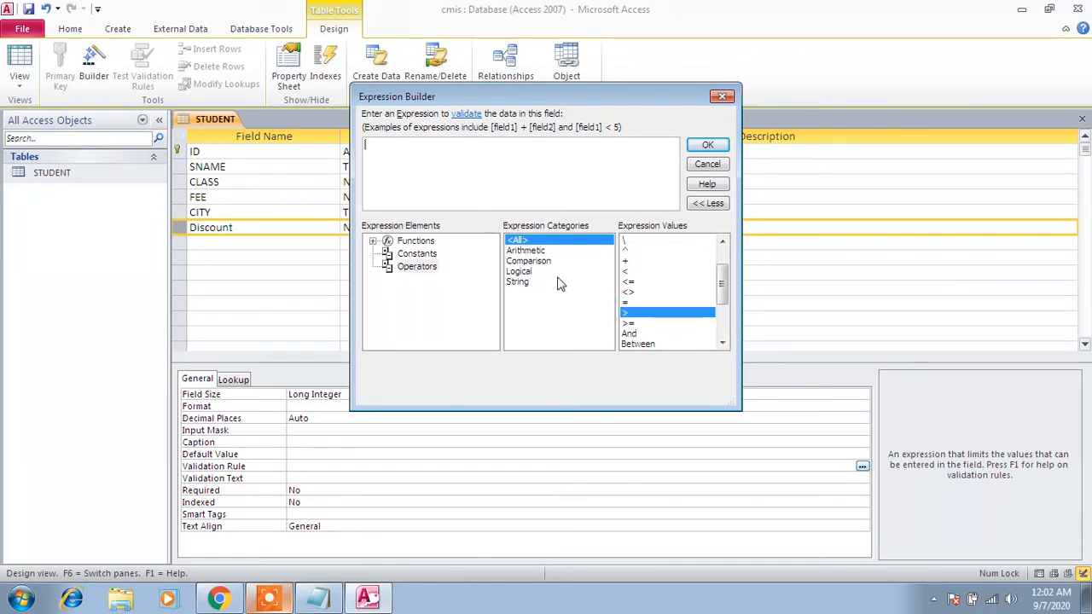
pyautogui.doubleClick(637, 316)
pyautogui.write('500')
pyautogui.click(708, 143)
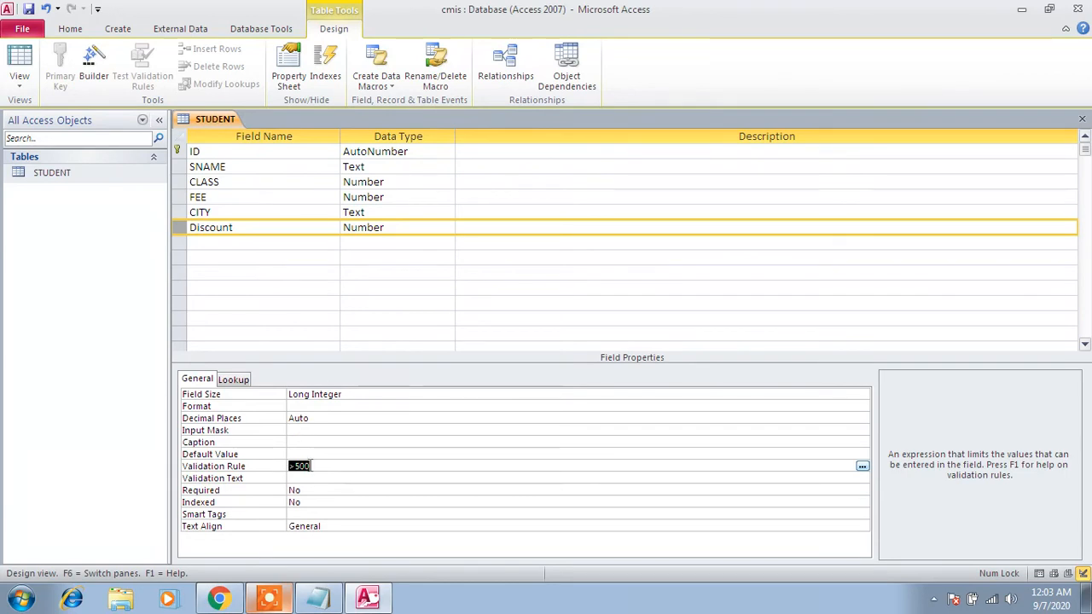
# - Enter "donot allow discount more than" as the Discount field's Validation Text
pyautogui.click(303, 480)
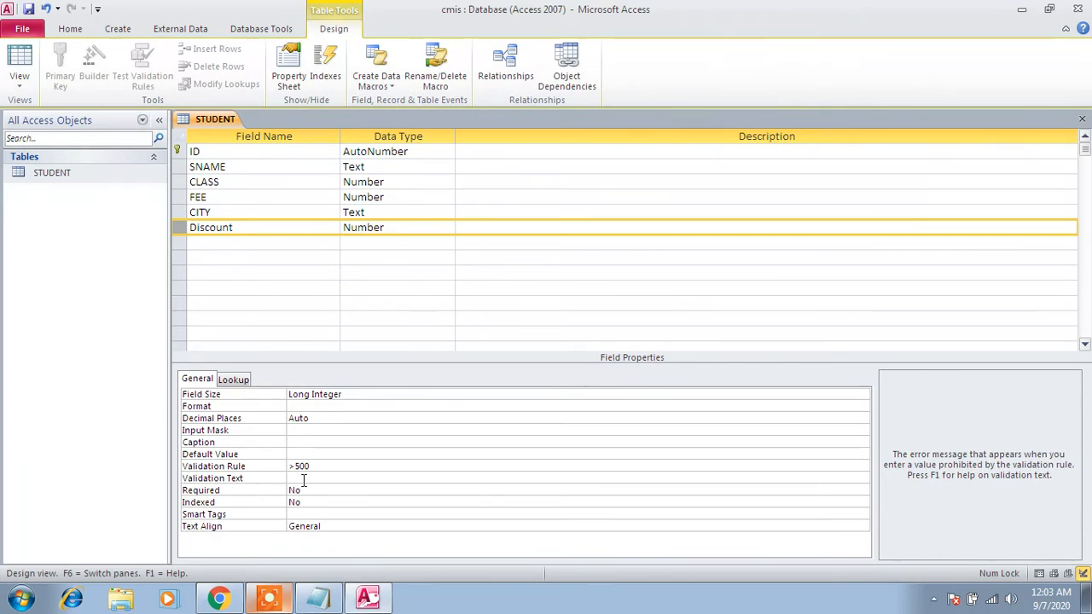
pyautogui.write('donot allow discount more than')
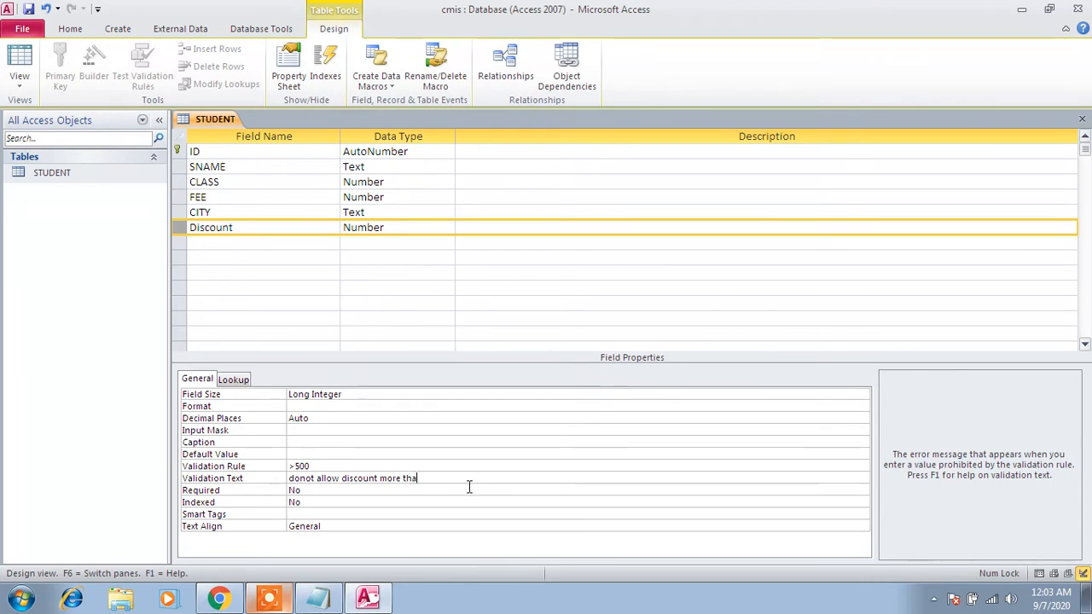
pyautogui.press('Return')
# - Try to return from the Discount field's Required property to its Validation Text, dismissing each warning
pyautogui.click(469, 480)
pyautogui.click(715, 273)
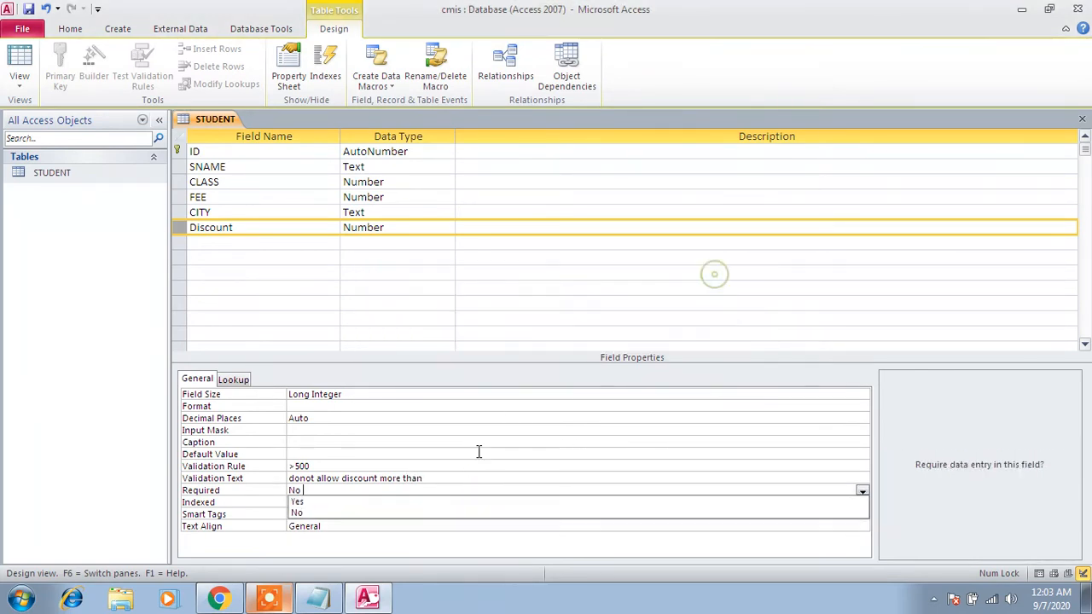
pyautogui.click(450, 484)
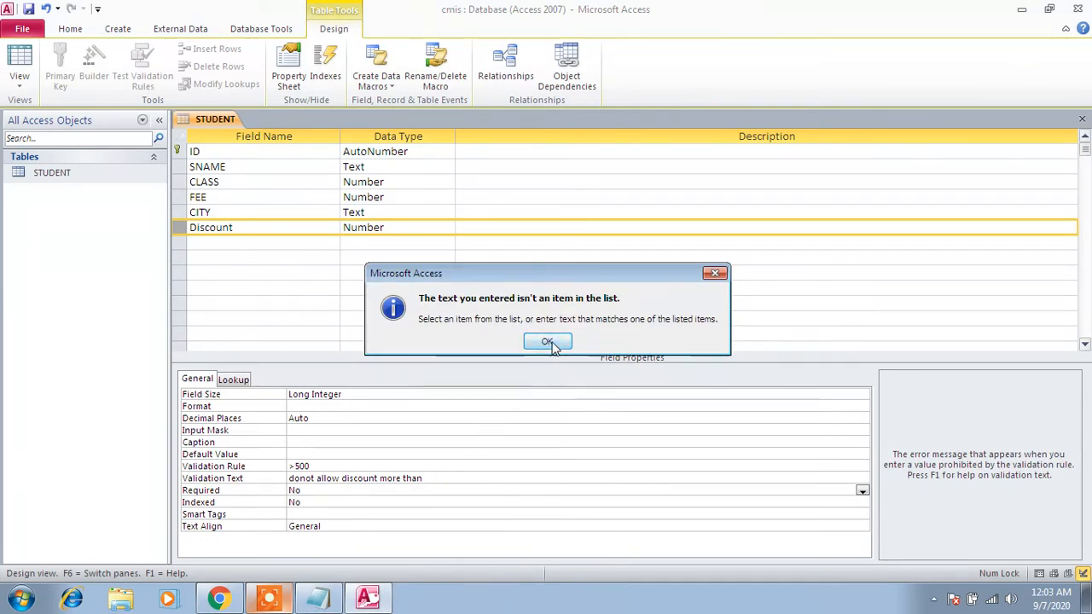
pyautogui.click(548, 341)
pyautogui.click(457, 477)
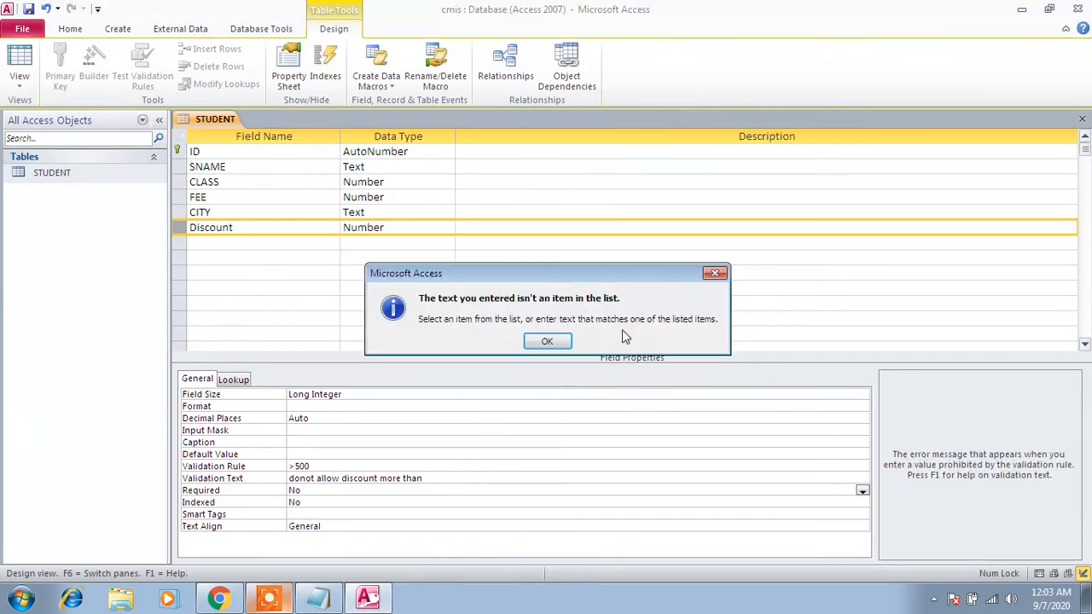
pyautogui.click(715, 275)
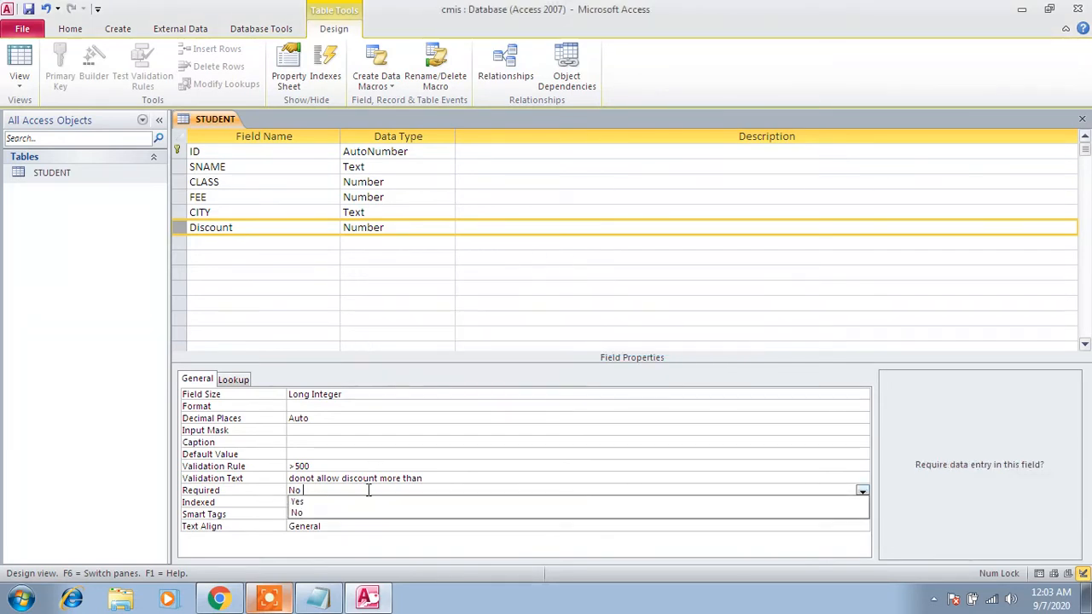
pyautogui.click(431, 476)
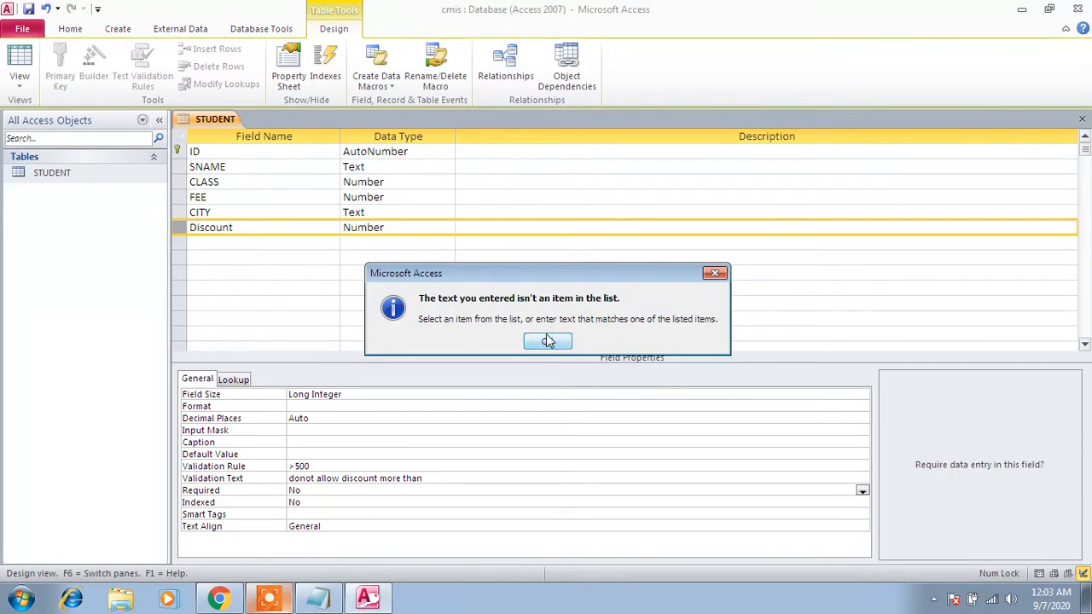
pyautogui.click(547, 338)
pyautogui.click(548, 334)
pyautogui.click(548, 342)
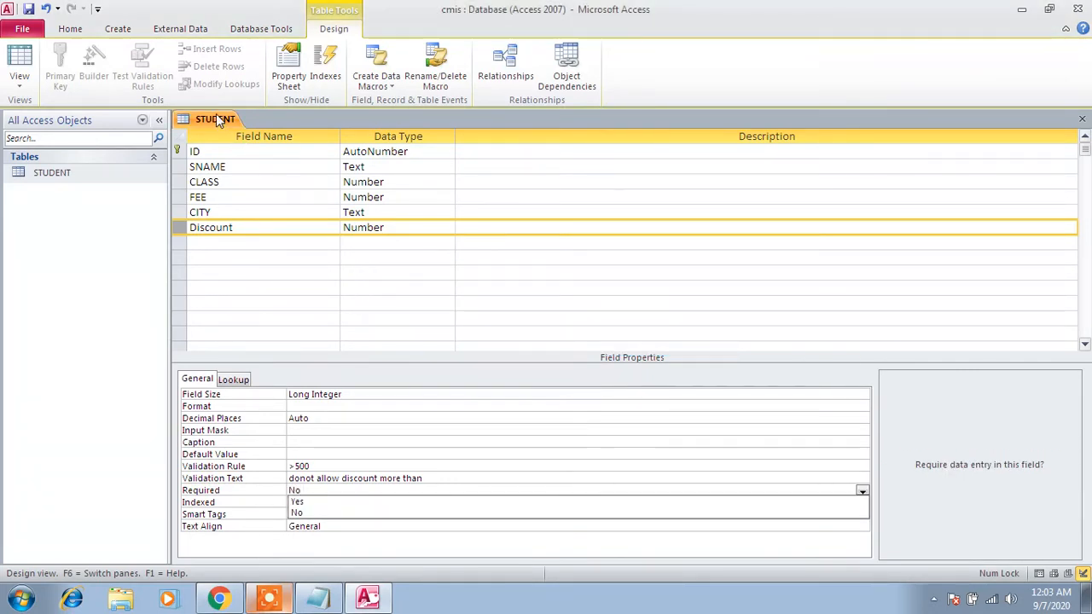
# - Try to close the STUDENT table and save its design changes
pyautogui.rightClick(216, 118)
pyautogui.click(242, 139)
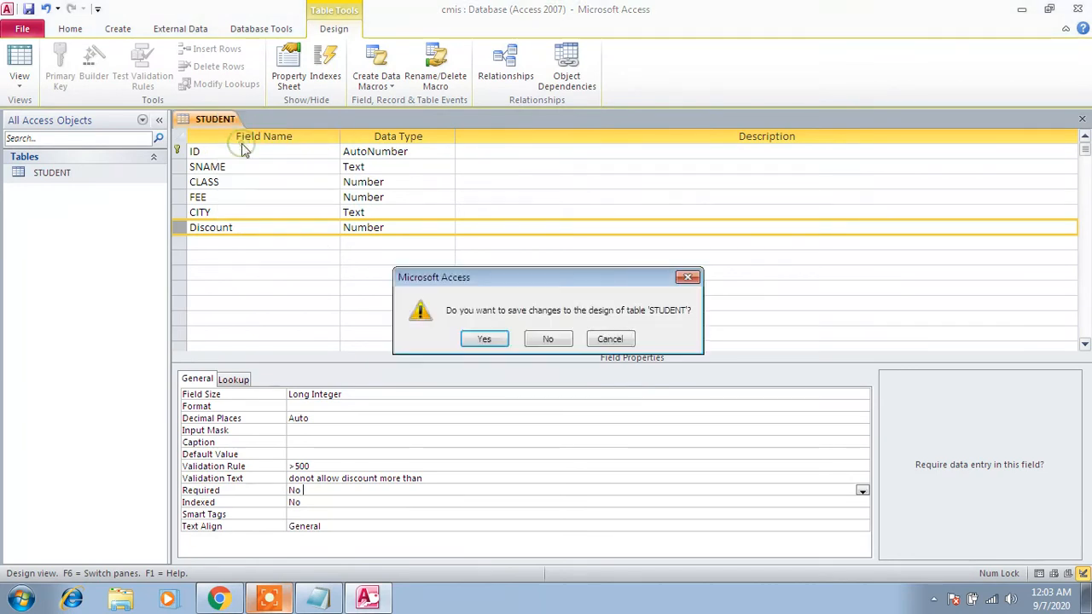
pyautogui.click(494, 346)
pyautogui.click(537, 339)
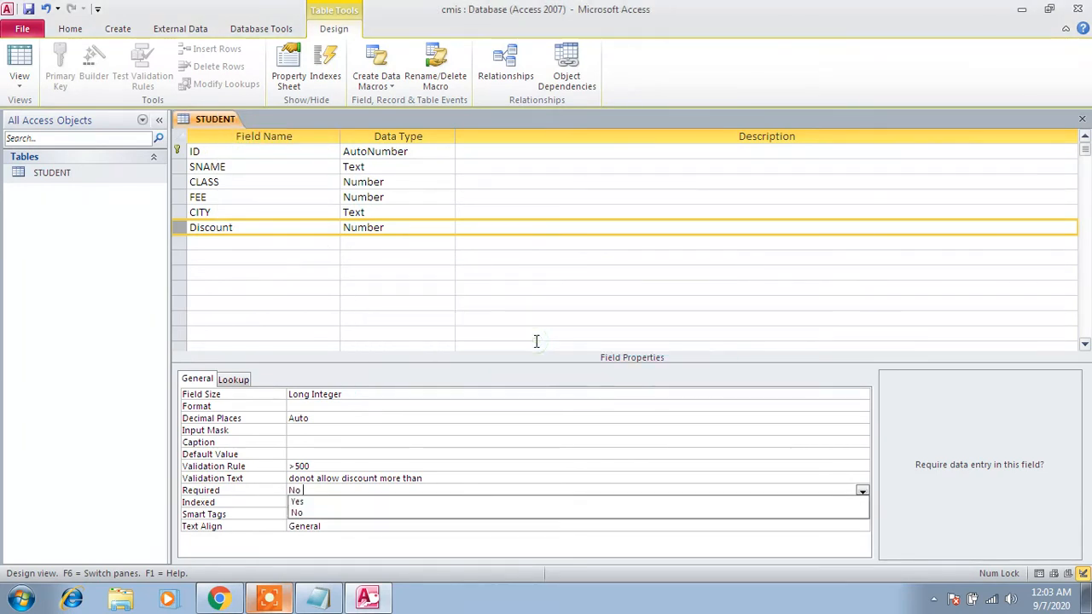
# - Try to leave the Discount field's Required property for its Validation Text and other field rows, dismissing each warning
pyautogui.click(429, 475)
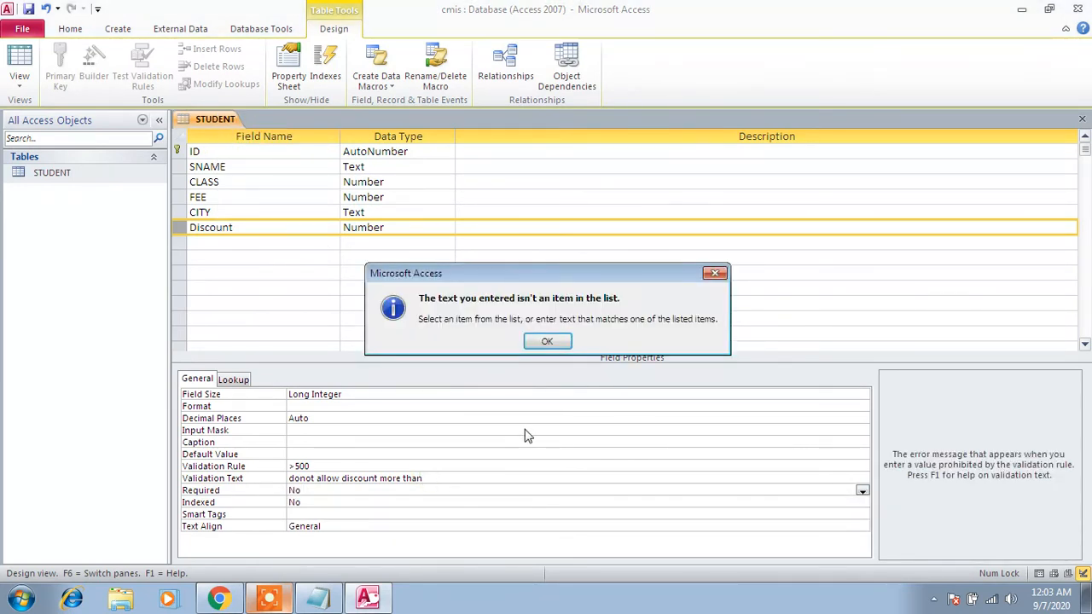
pyautogui.click(547, 342)
pyautogui.click(537, 545)
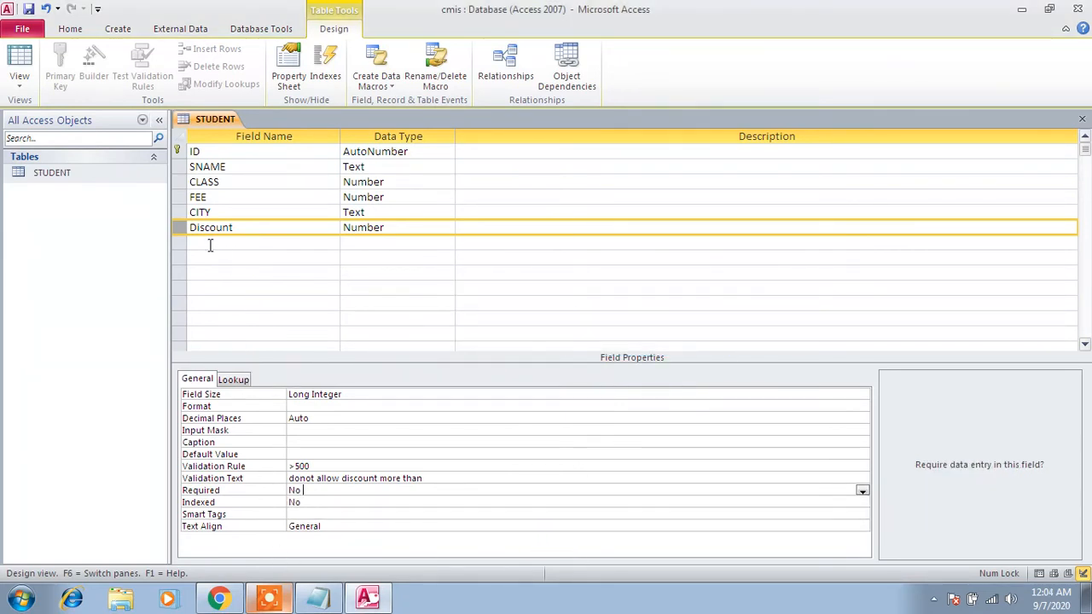
pyautogui.click(177, 205)
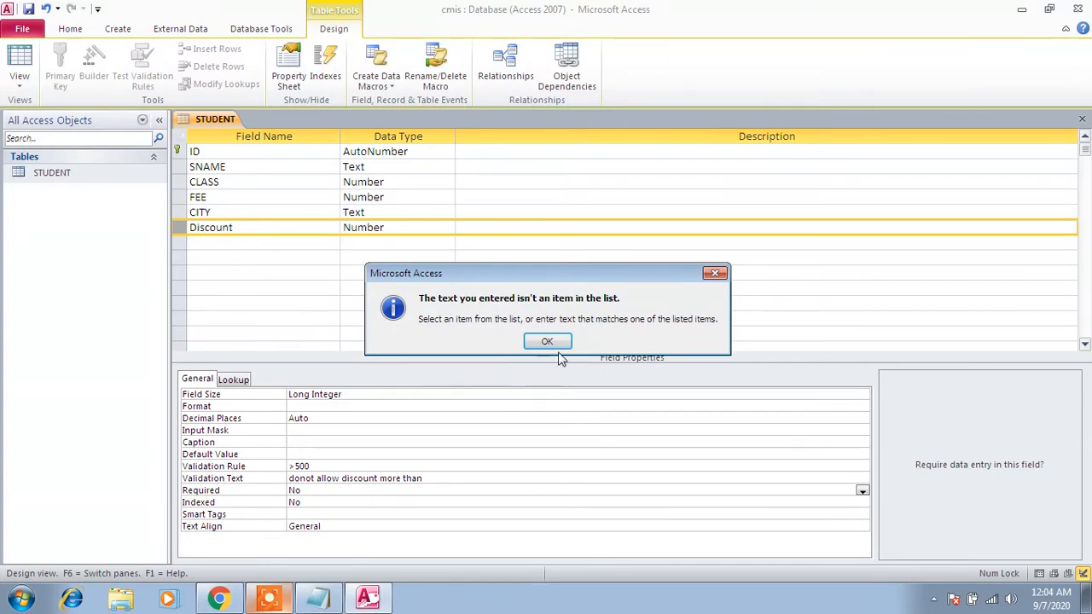
pyautogui.click(558, 338)
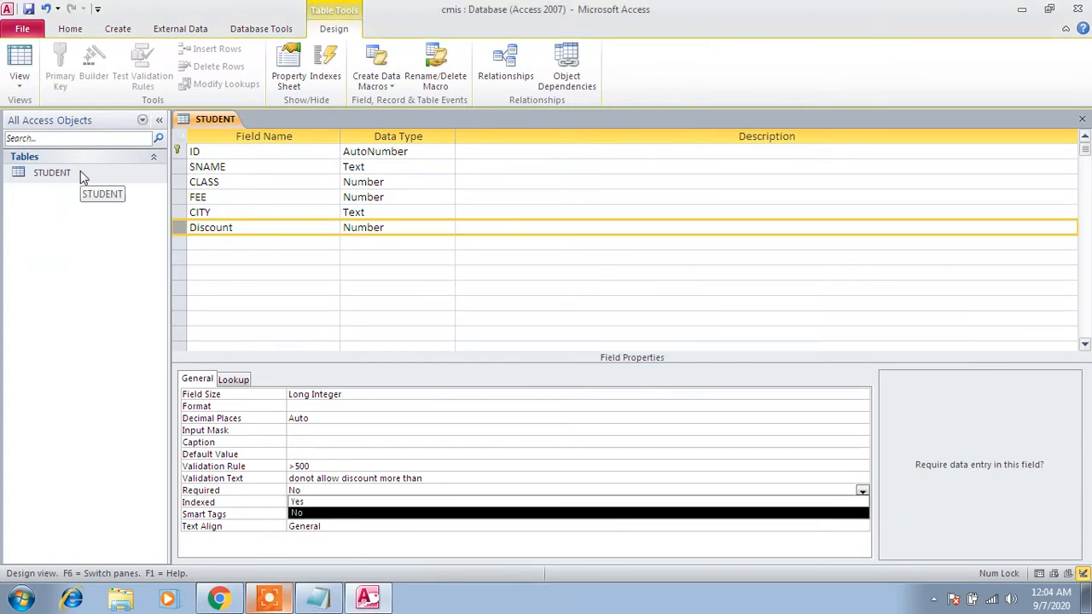
# - Close the STUDENT table without saving its design changes and reopen it in Design view
pyautogui.rightClick(217, 116)
pyautogui.click(249, 145)
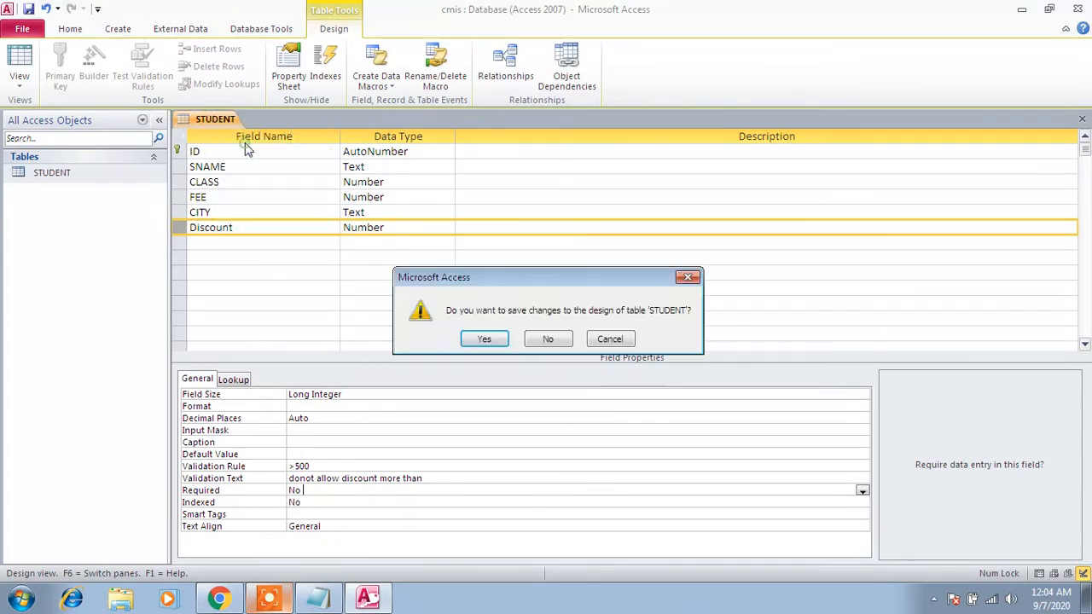
pyautogui.click(538, 339)
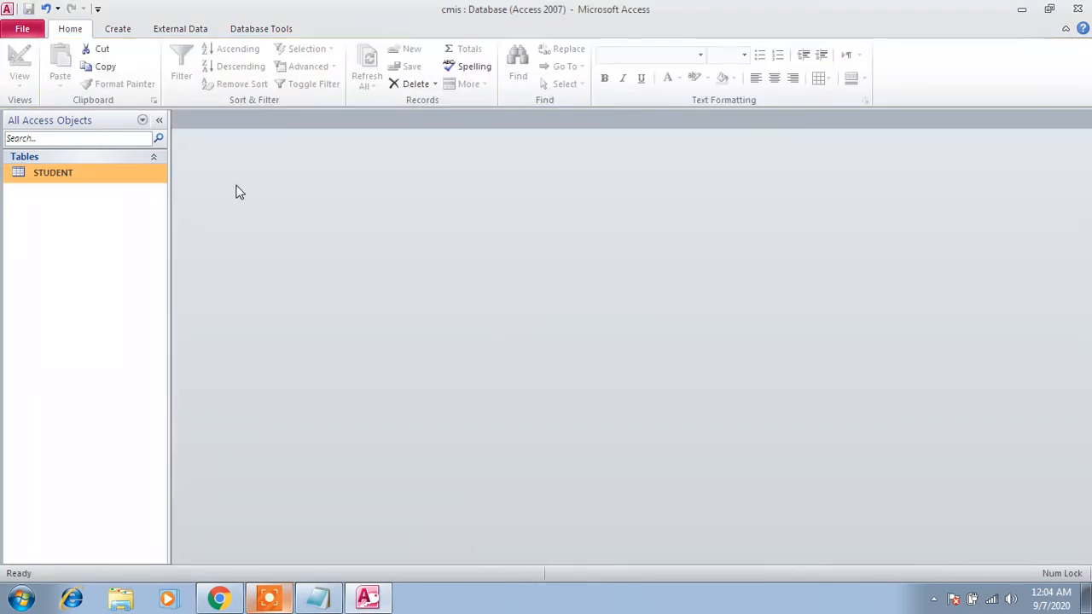
pyautogui.rightClick(104, 168)
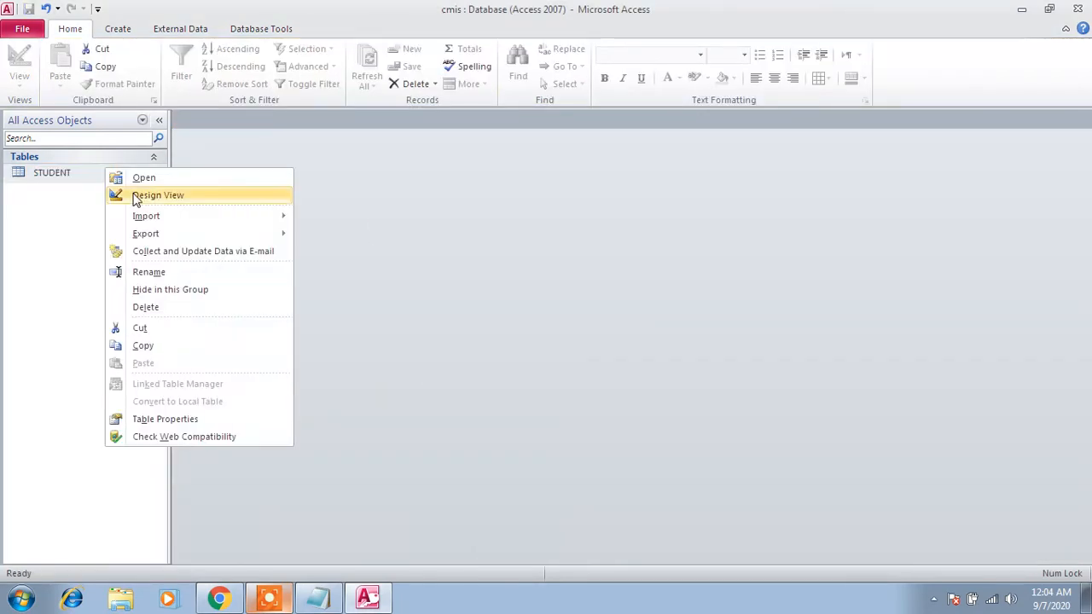
pyautogui.click(134, 193)
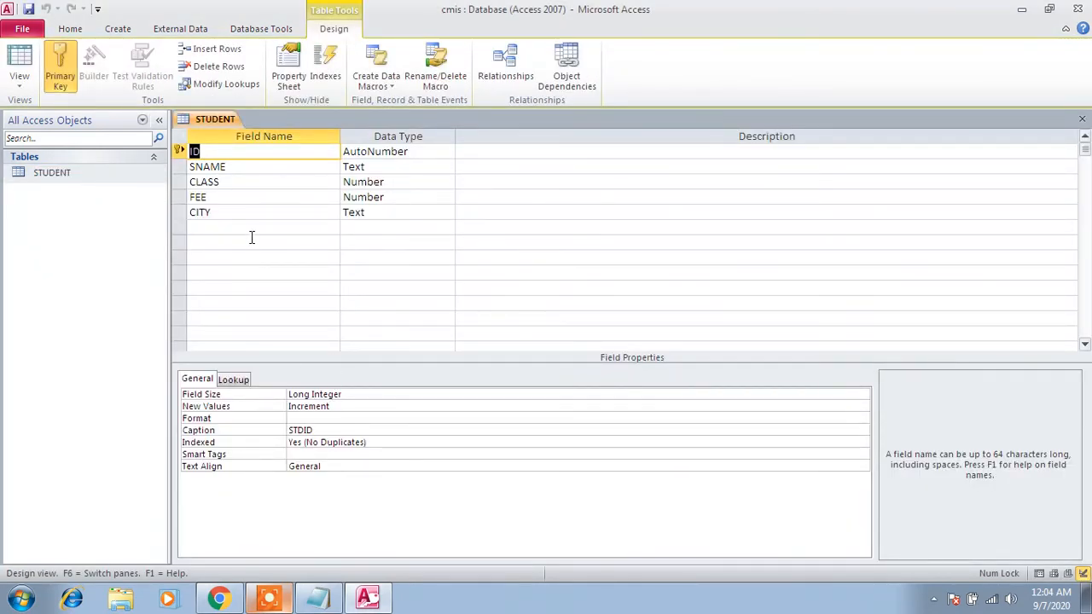
# - Add a field named discount with the Number data type below CITY in the STUDENT table
pyautogui.click(196, 230)
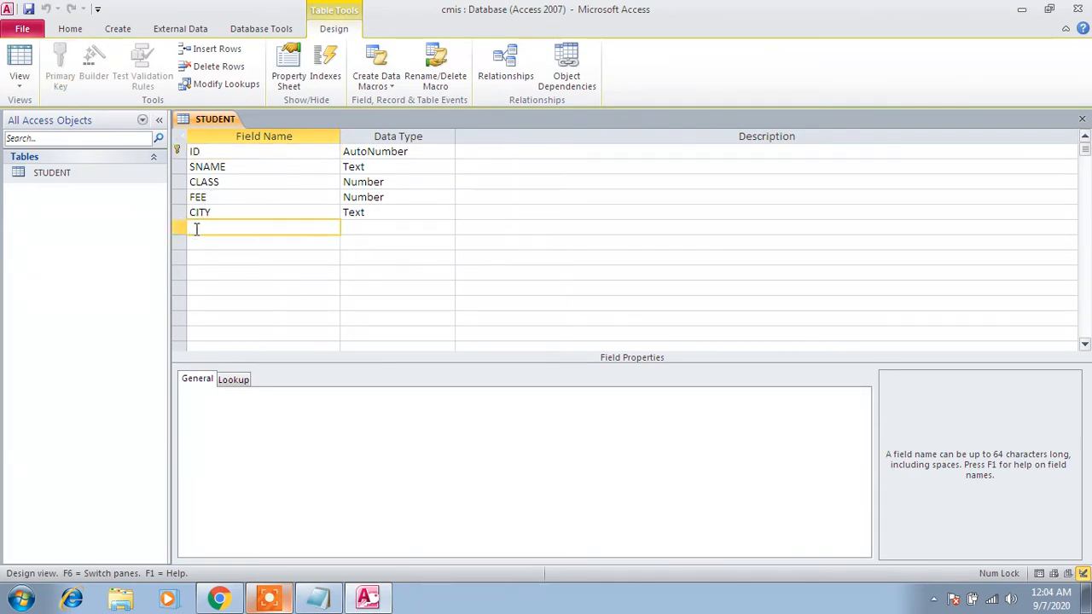
pyautogui.write('do')
pyautogui.write('scou')
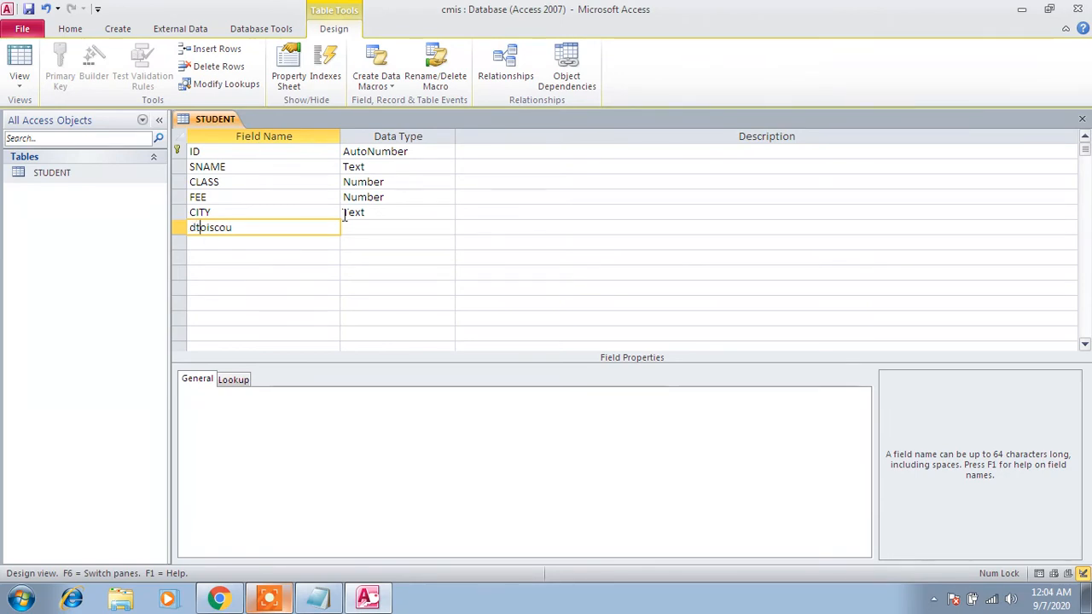
pyautogui.press('BackSpace')
pyautogui.press('BackSpace')
pyautogui.press('BackSpace')
pyautogui.press('BackSpace')
pyautogui.press('BackSpace')
pyautogui.press('BackSpace')
pyautogui.press('BackSpace')
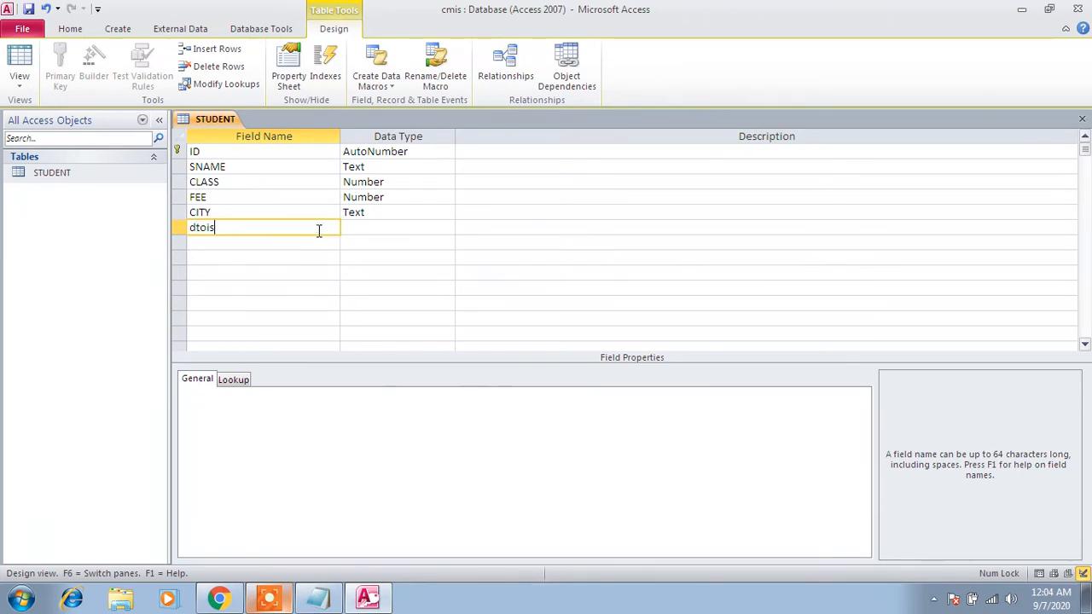
pyautogui.write('iscount')
pyautogui.press('Tab')
pyautogui.write('N')
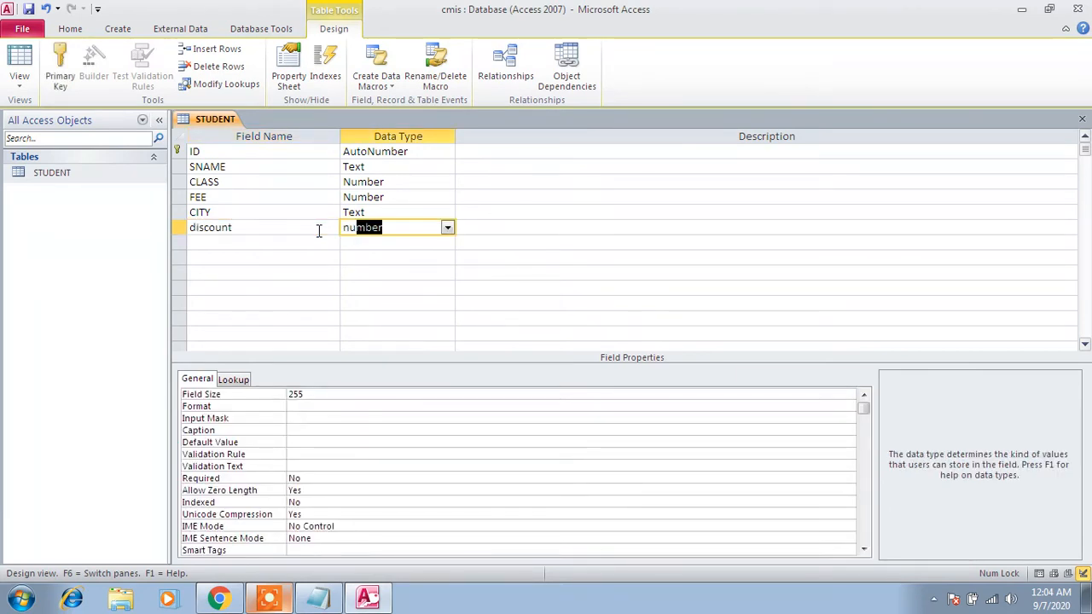
pyautogui.press('Tab')
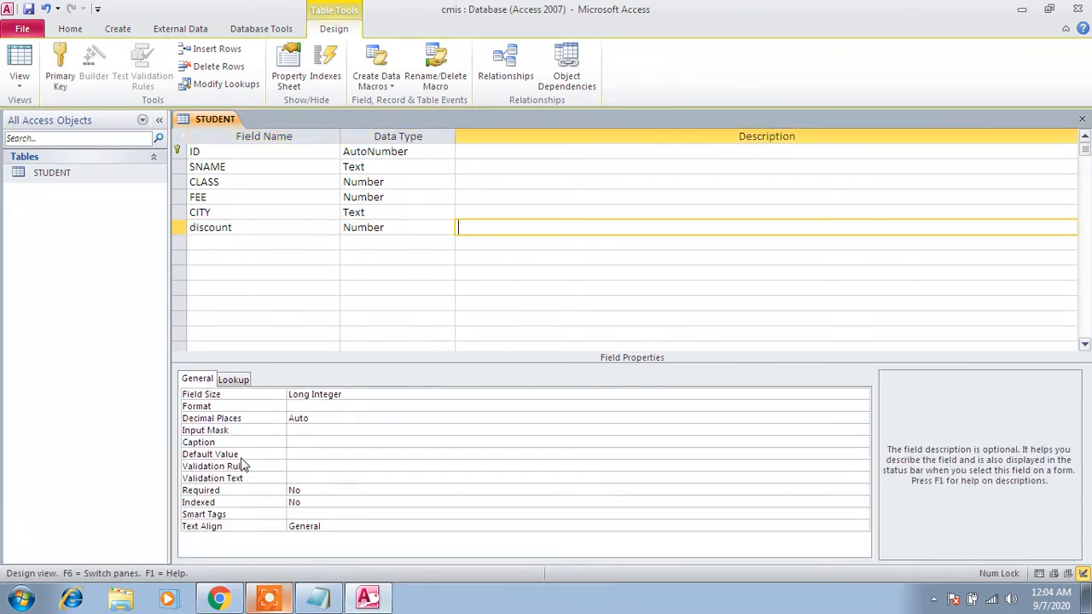
# - Set the discount field's Validation Rule to <500
pyautogui.click(302, 470)
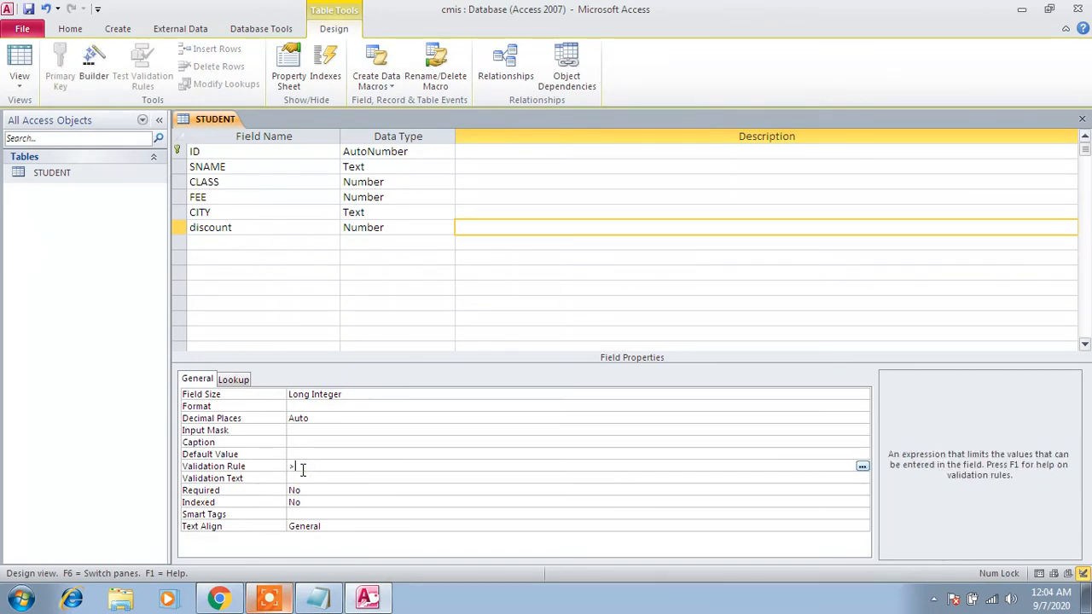
pyautogui.write('<5')
pyautogui.write('00')
pyautogui.press('Return')
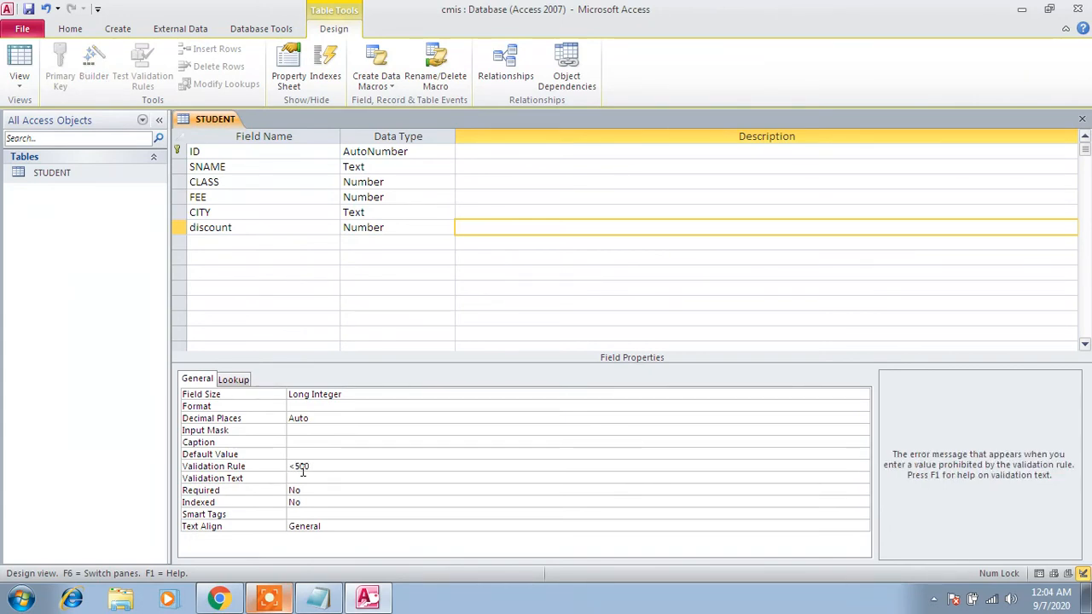
# - Enter "donot allow discount more than 500" as the discount field's Validation Text
pyautogui.write('don')
pyautogui.write('ot allow discount more t')
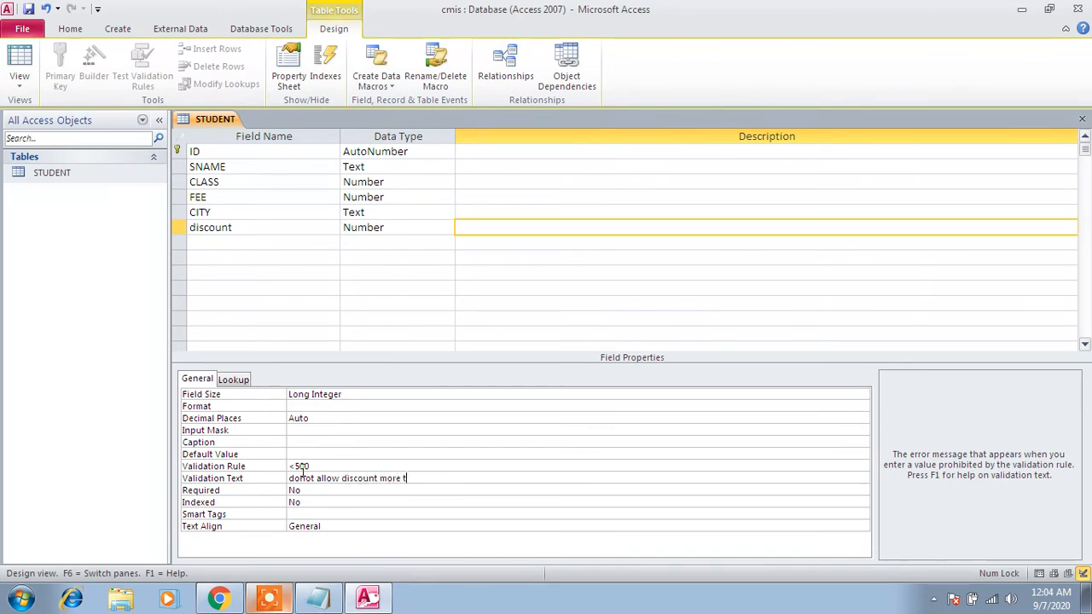
pyautogui.write('han 500')
# - Review the discount field's Validation Rule and Validation Text against their entries in the Notepad list of field properties
pyautogui.moveTo(316, 465); pyautogui.dragTo(288, 466)
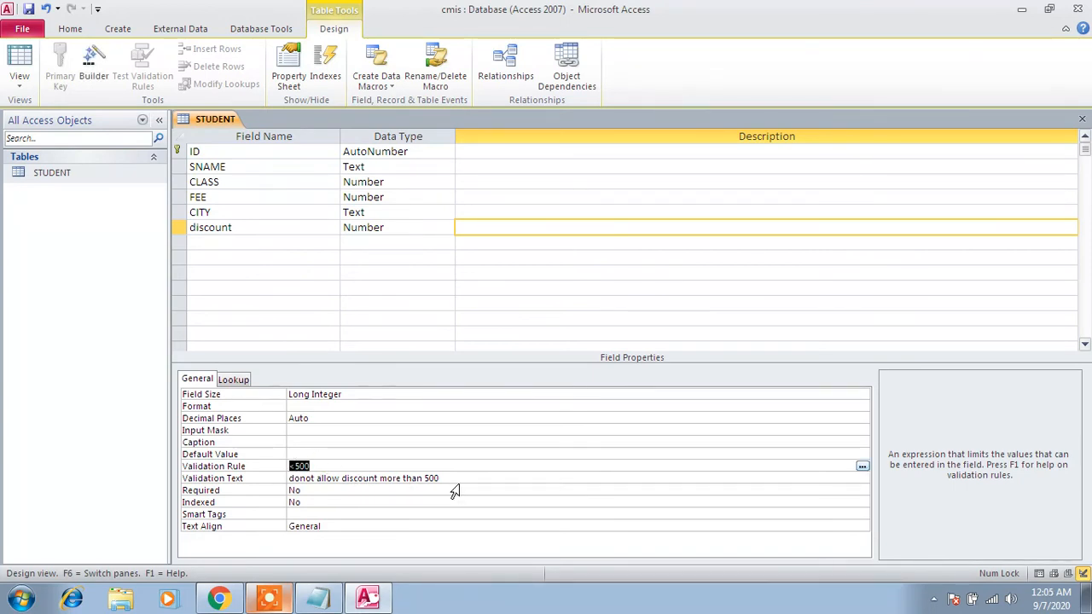
pyautogui.moveTo(452, 479); pyautogui.dragTo(289, 479)
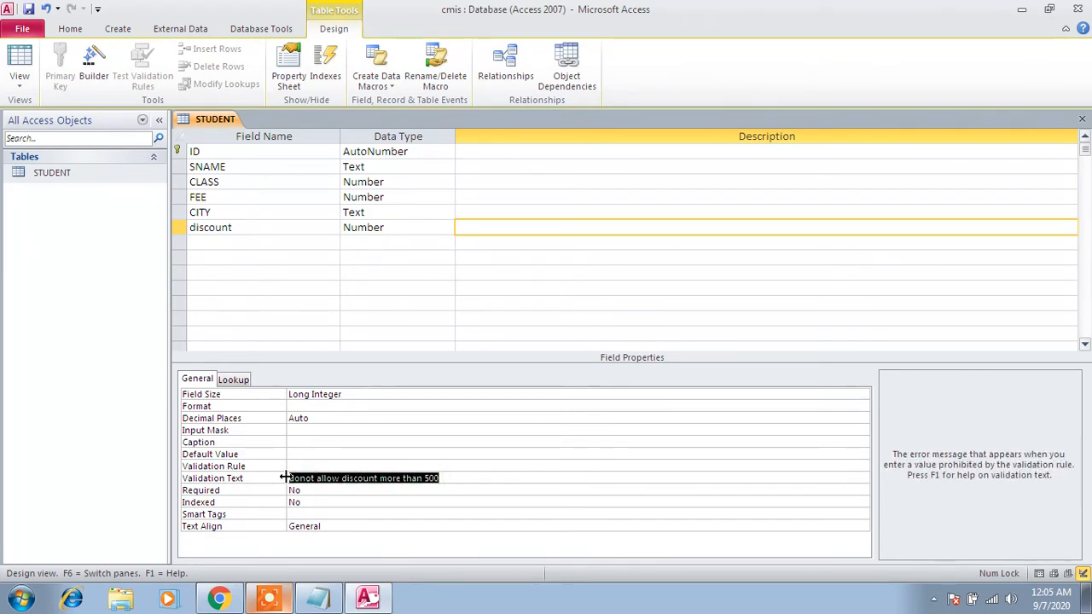
pyautogui.click(331, 601)
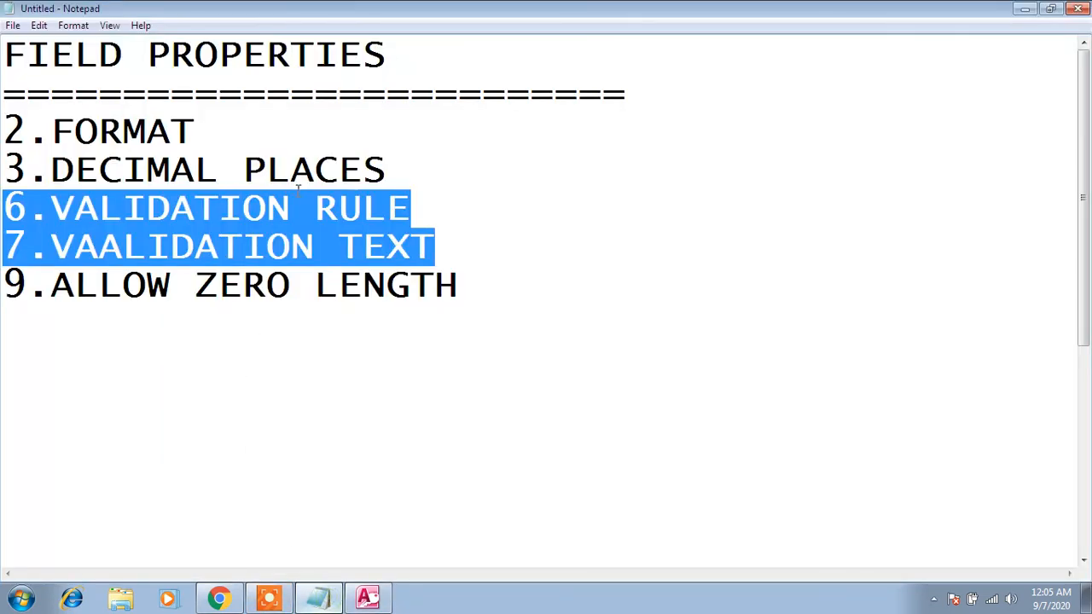
pyautogui.click(450, 253)
pyautogui.moveTo(451, 254); pyautogui.dragTo(4, 209)
pyautogui.click(368, 597)
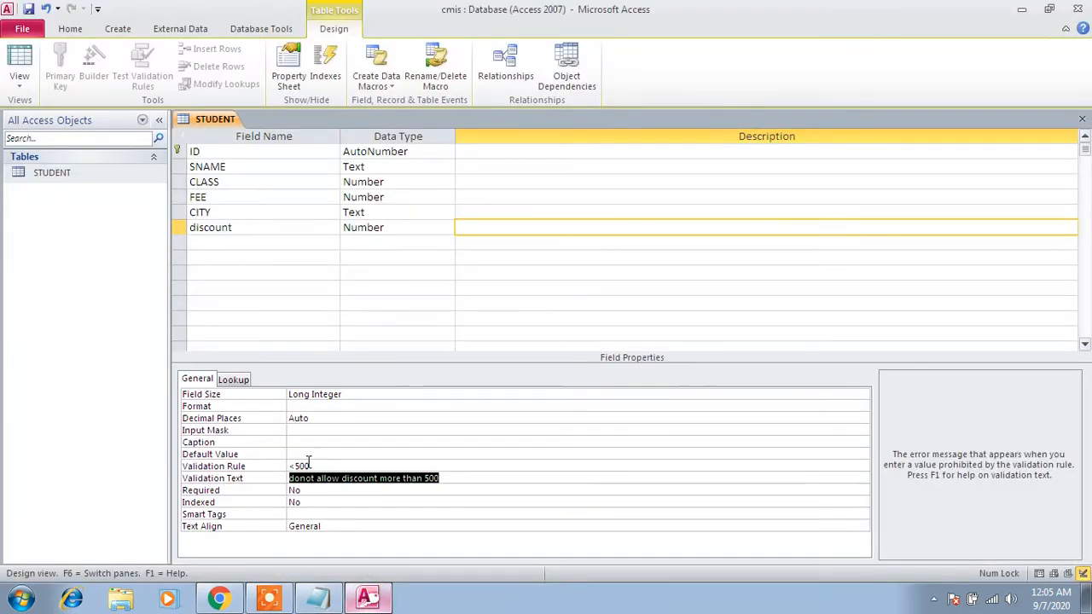
pyautogui.click(313, 467)
pyautogui.doubleClick(314, 466)
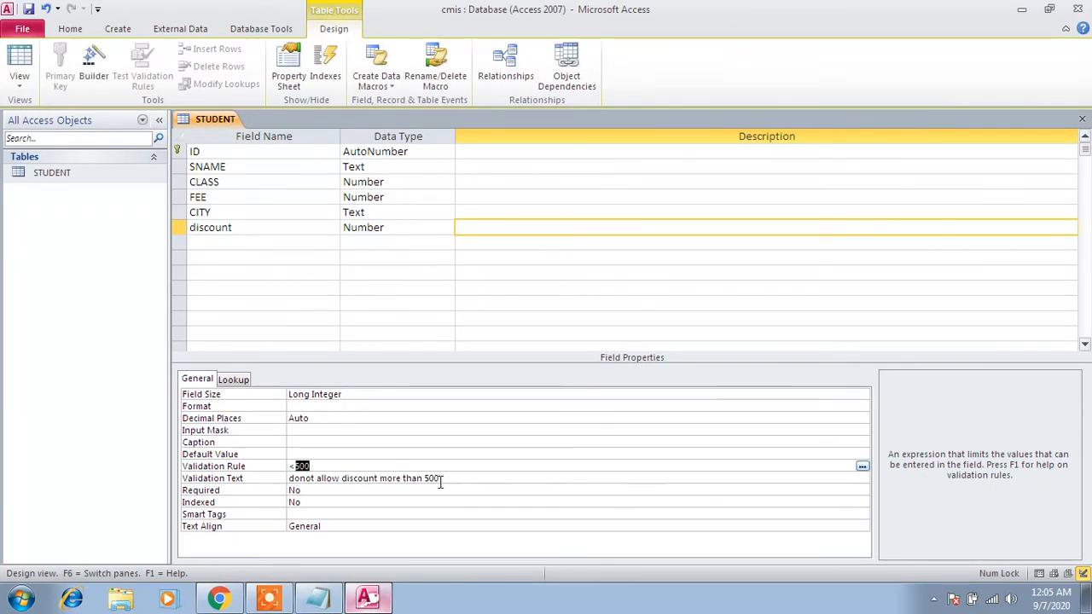
pyautogui.moveTo(441, 481); pyautogui.dragTo(284, 483)
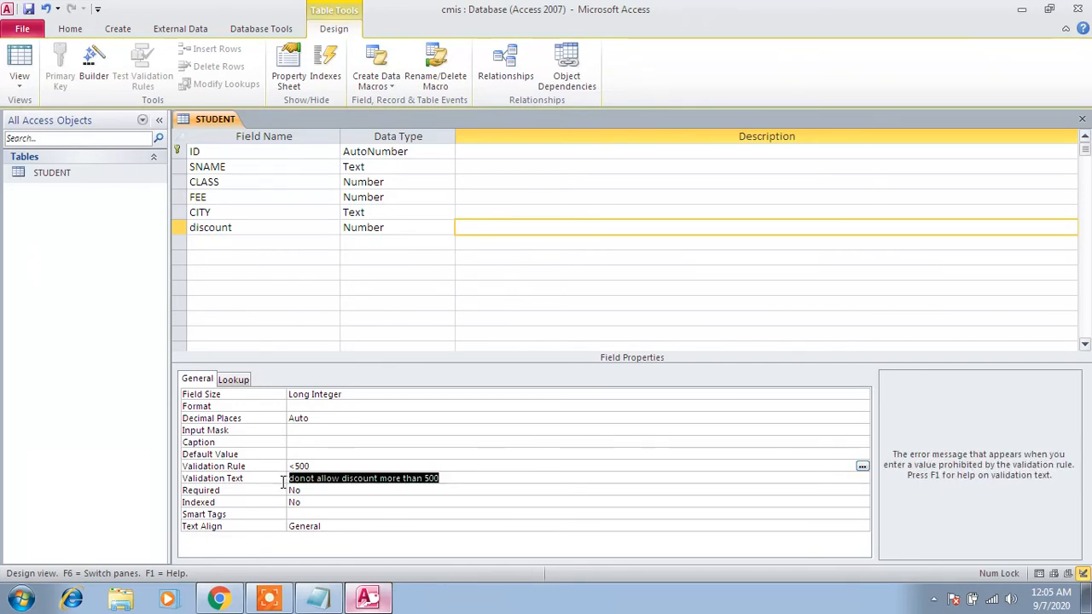
# - Save the STUDENT table's design and open the table in Datasheet view
pyautogui.click(28, 8)
pyautogui.doubleClick(44, 174)
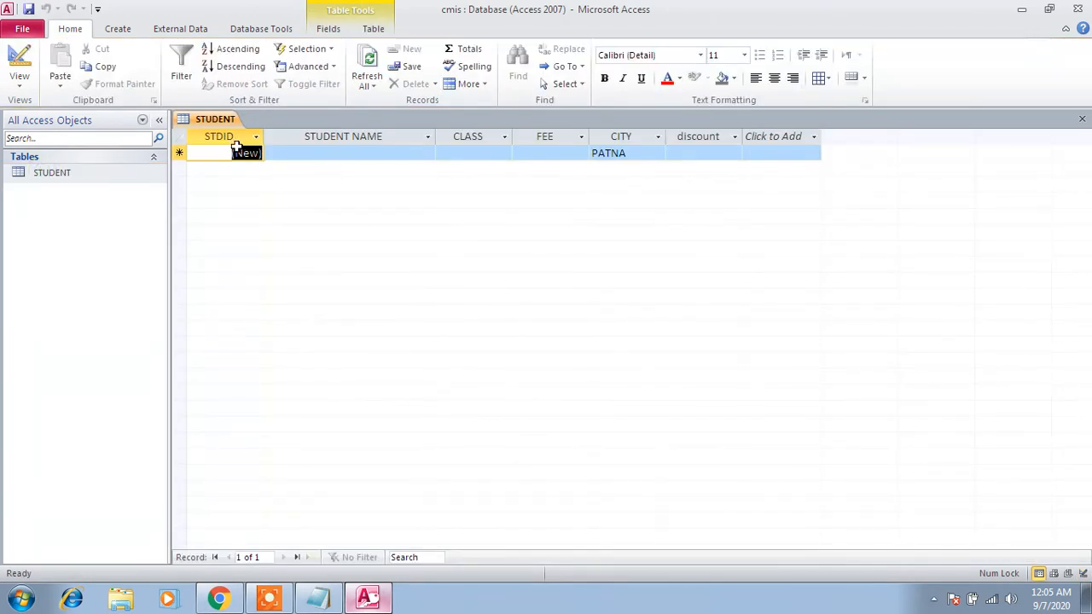
pyautogui.press('Tab')
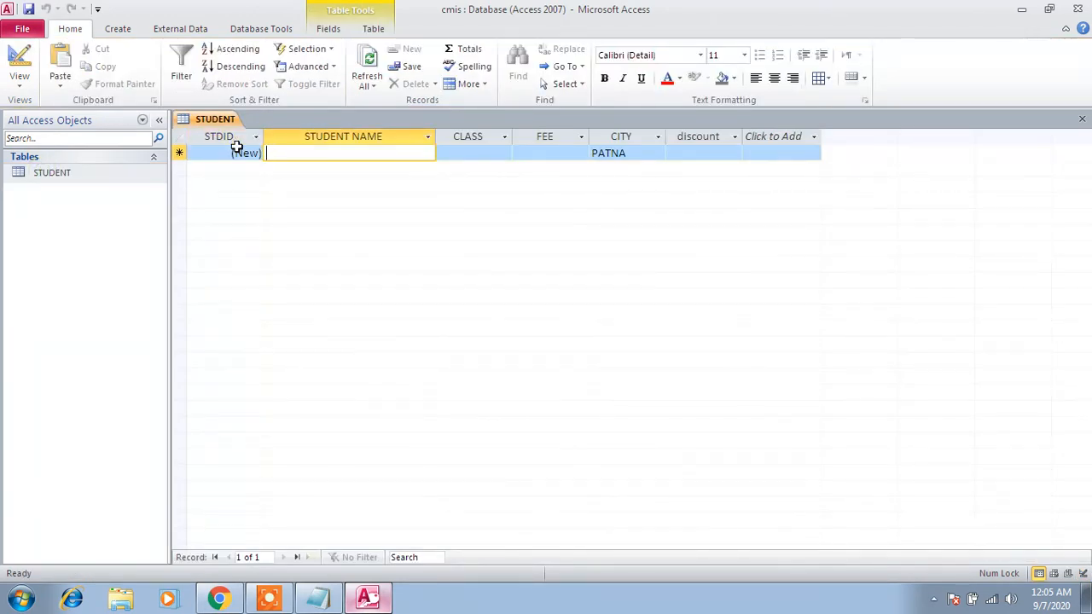
# - Return to the STUDENT table's design, set the SNAME field's Field Size to 50 and save the change
pyautogui.rightClick(49, 176)
pyautogui.click(94, 205)
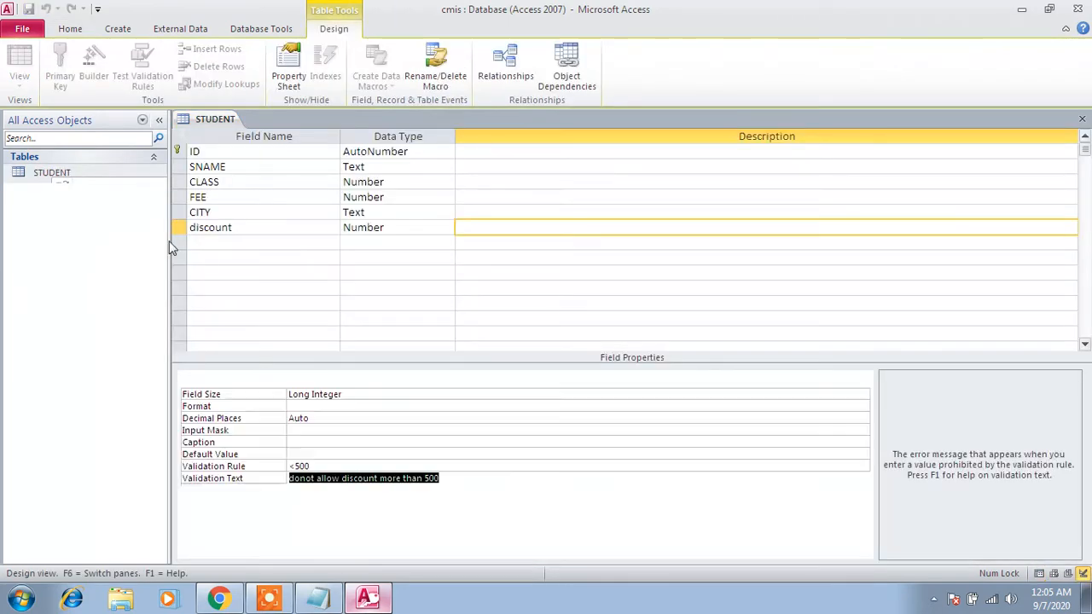
pyautogui.click(190, 167)
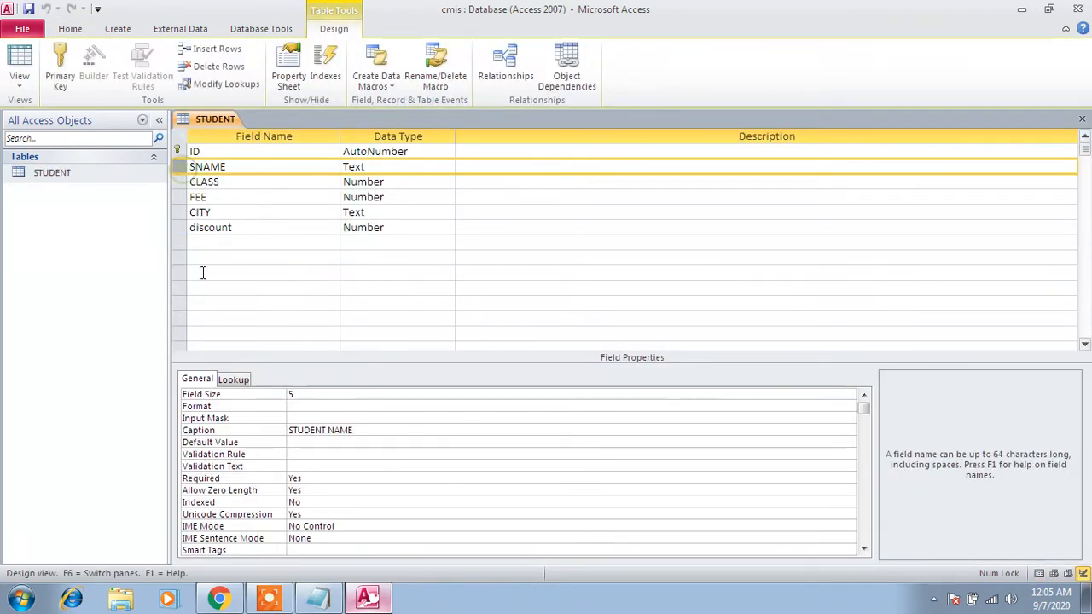
pyautogui.click(307, 402)
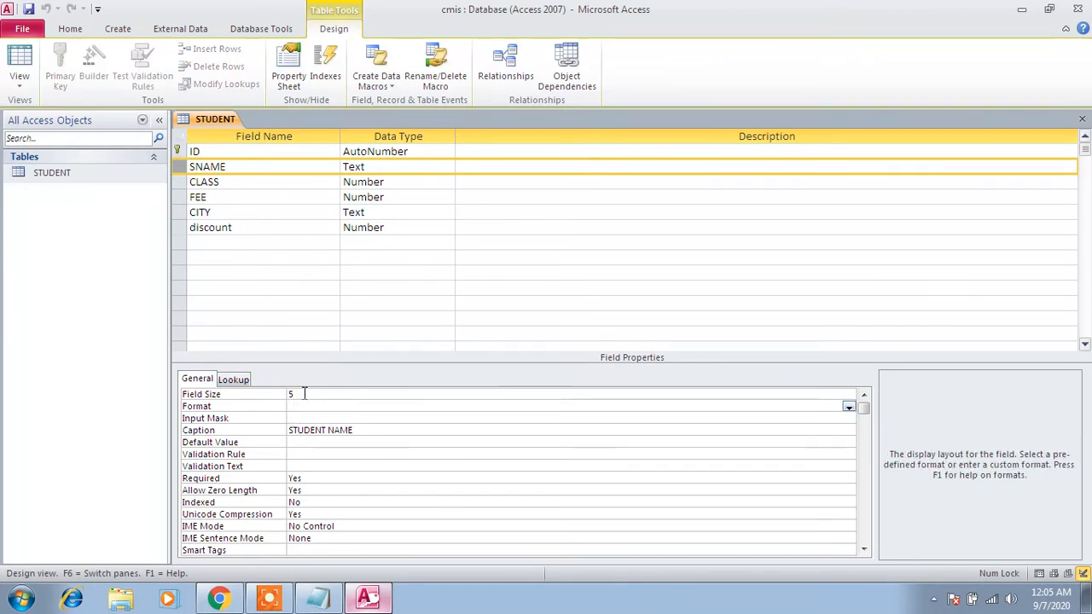
pyautogui.click(305, 392)
pyautogui.write('0')
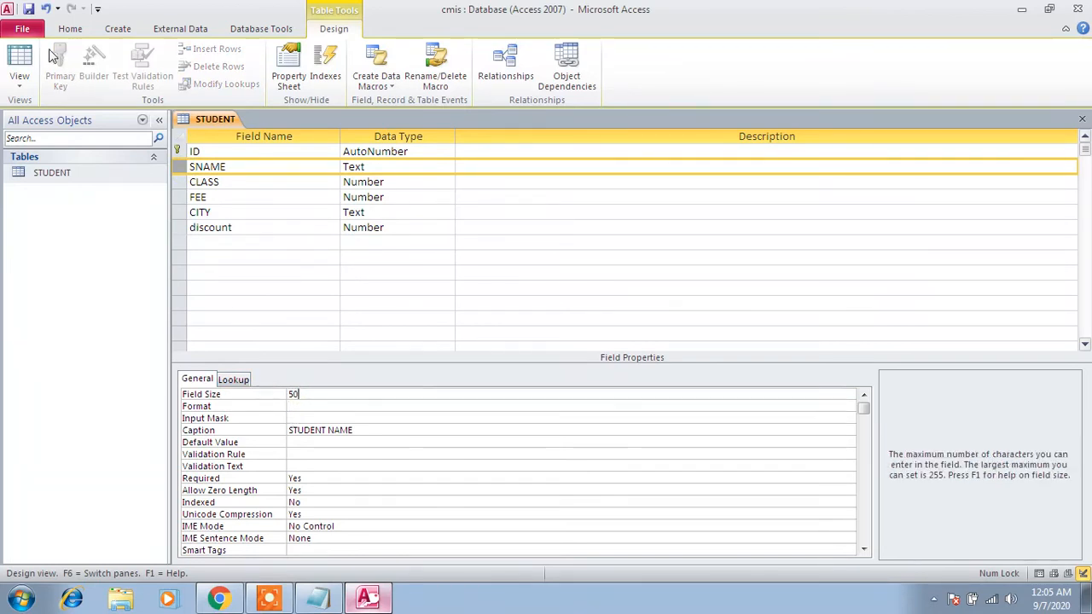
pyautogui.click(28, 9)
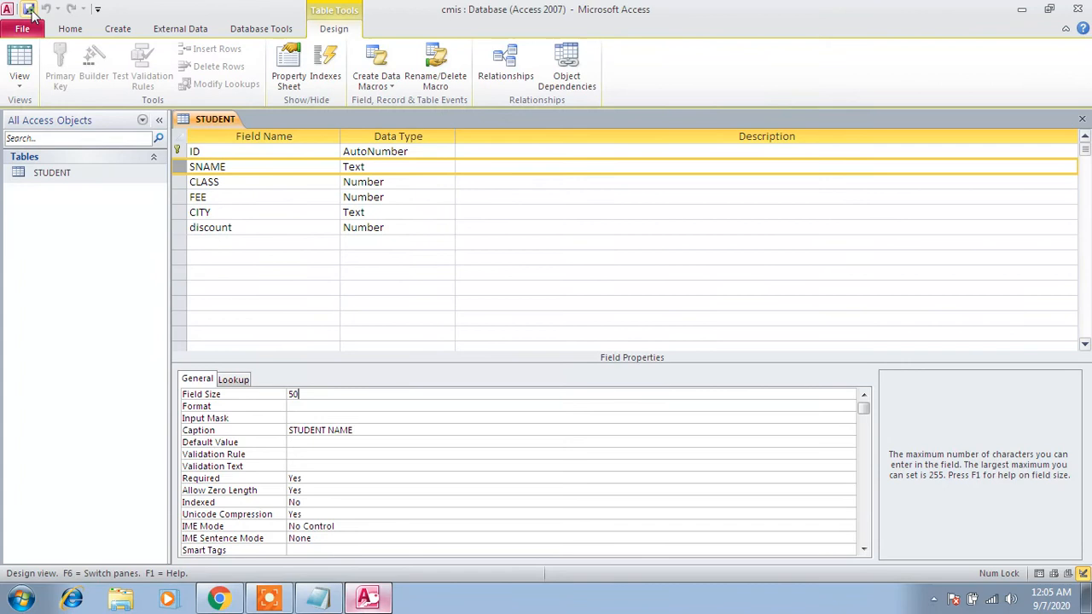
# - Open the STUDENT table's datasheet and enter the student's full name in a new record
pyautogui.doubleClick(53, 173)
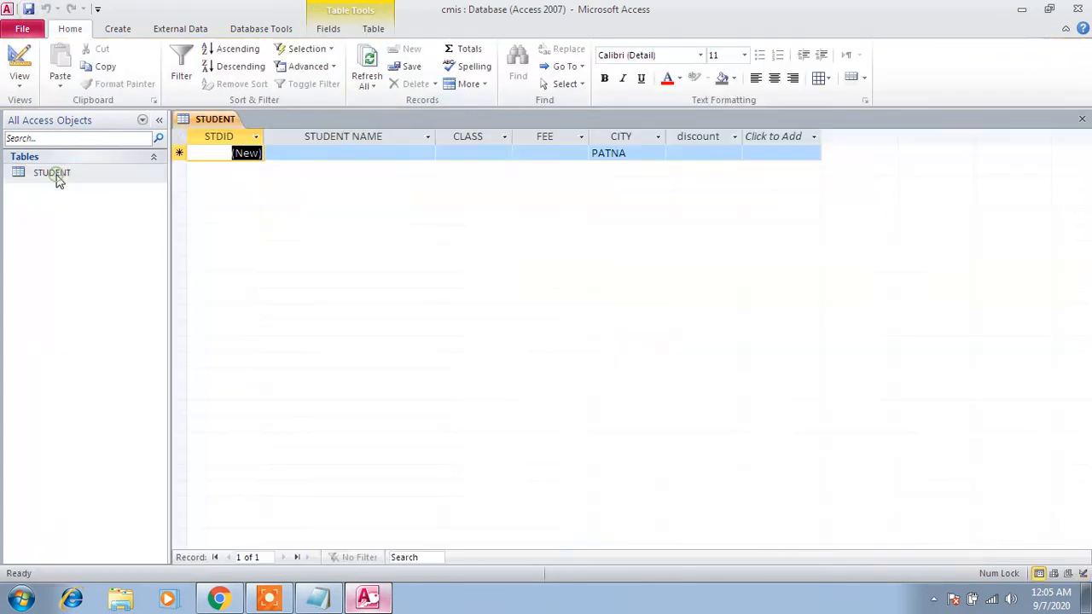
pyautogui.click(315, 154)
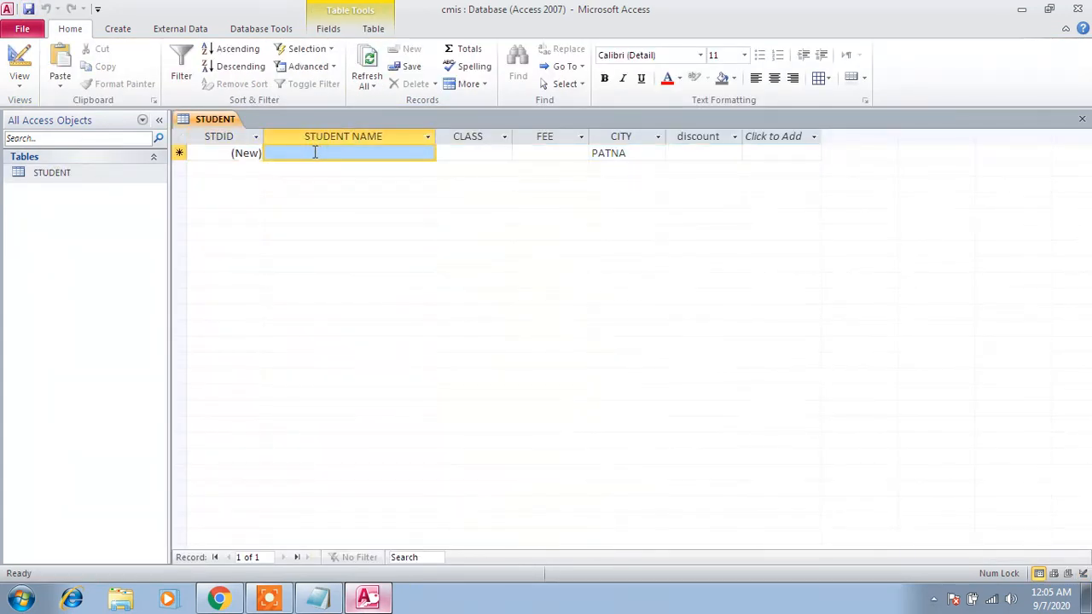
pyautogui.click(315, 151)
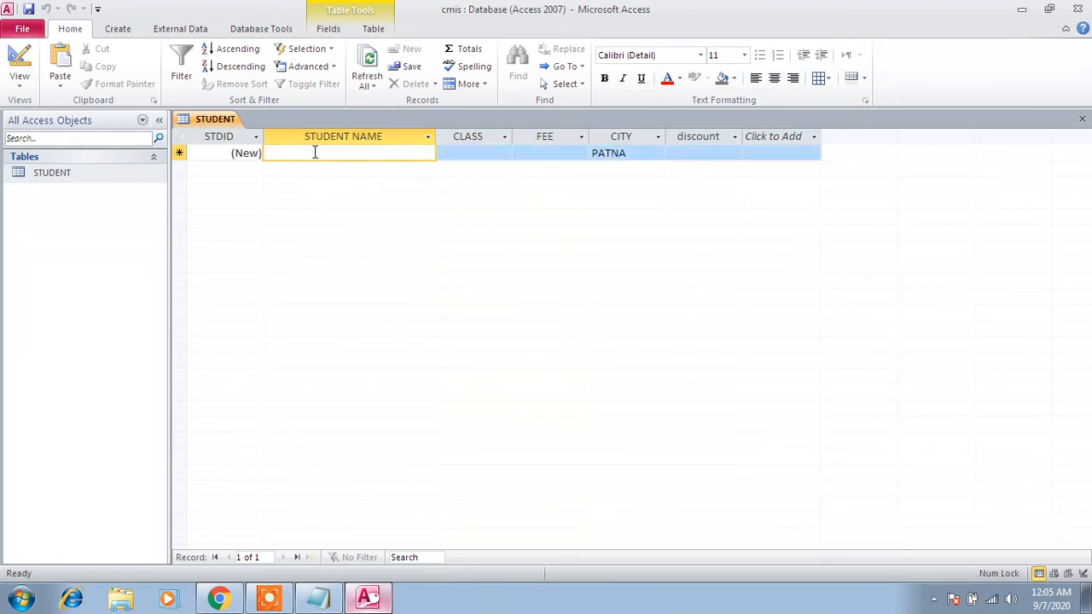
pyautogui.write('saxhin')
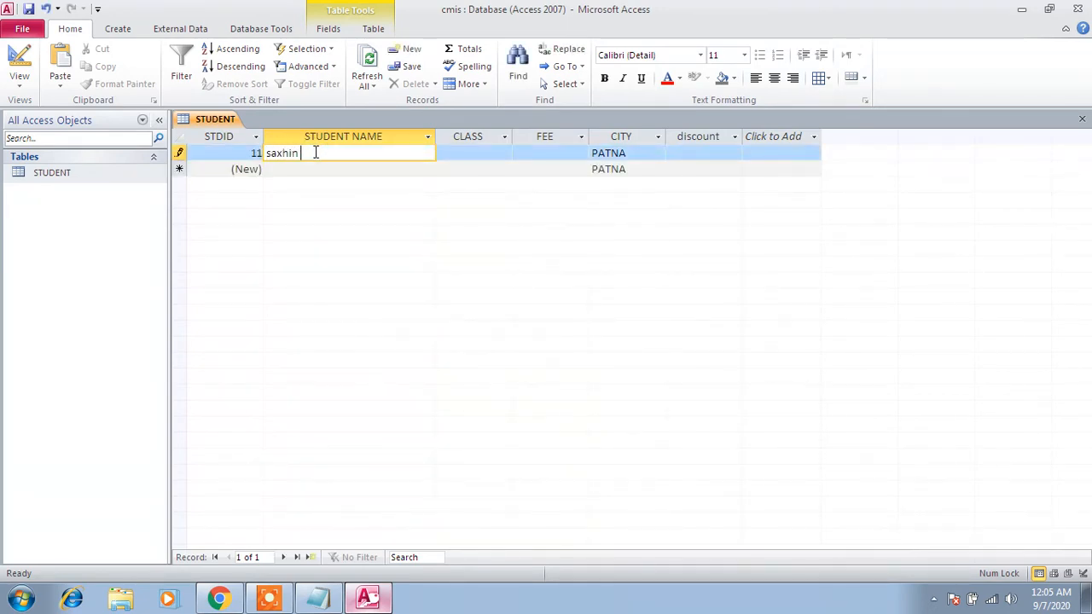
pyautogui.press('BackSpace')
pyautogui.press('BackSpace')
pyautogui.write('ch')
pyautogui.press('BackSpace')
pyautogui.press('BackSpace')
pyautogui.write('chin tendulka')
# - Enter class 8 and a fee of 2300 in the first STUDENT record
pyautogui.press('Tab')
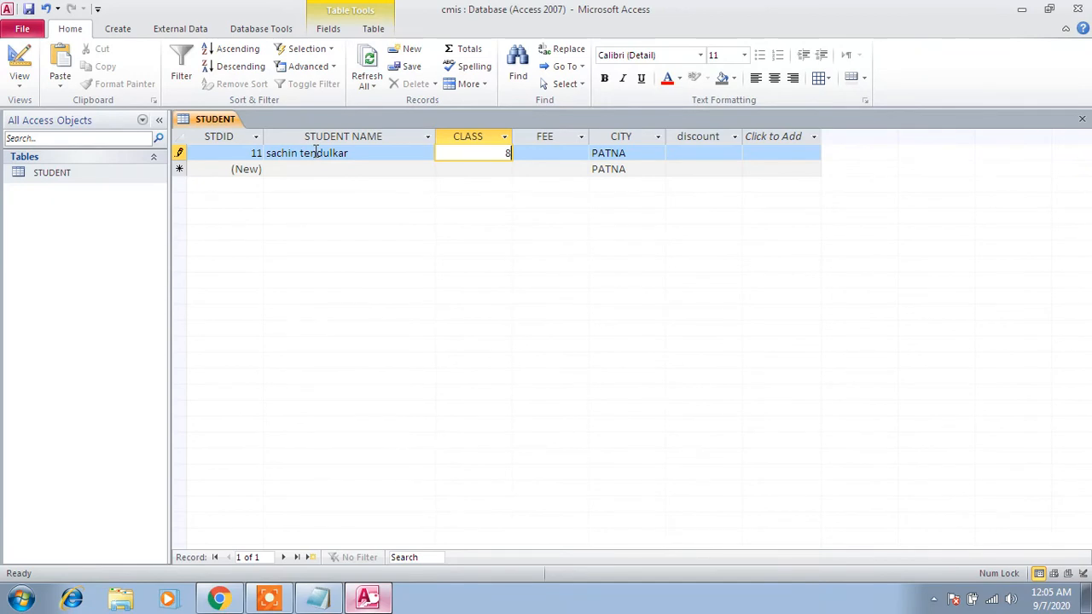
pyautogui.press('Tab')
pyautogui.write('23')
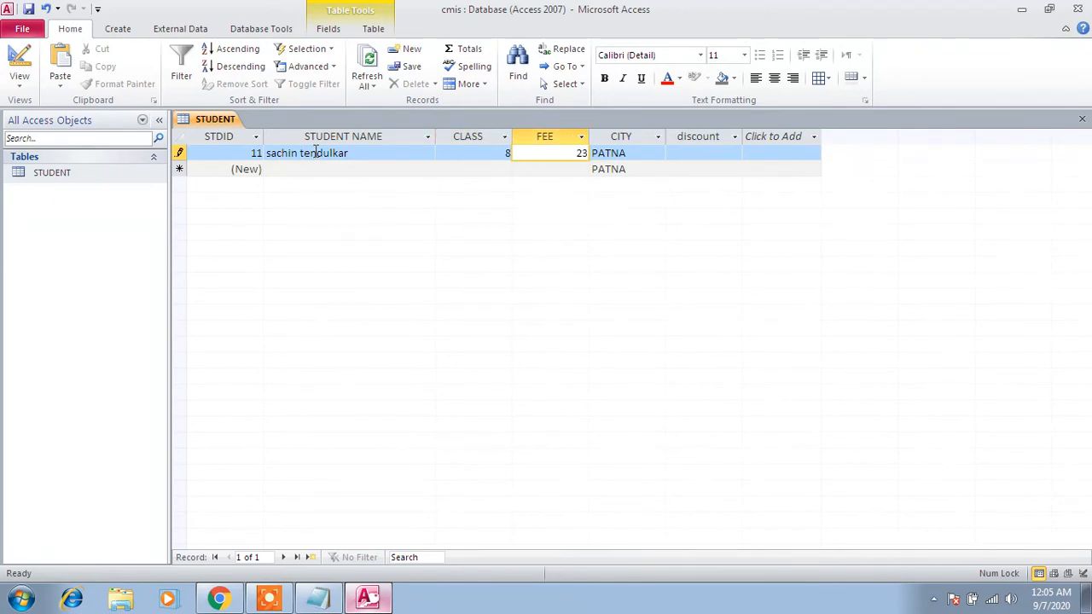
pyautogui.write('00')
pyautogui.press('Tab')
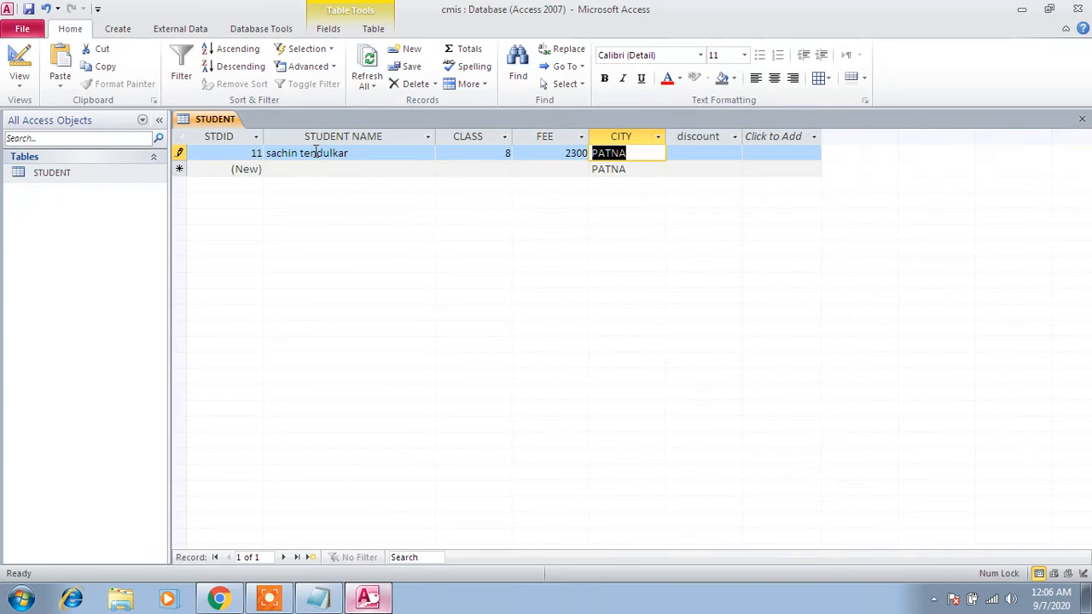
# - Replace the first record's default city with mumbail and enter a discount of 230
pyautogui.write('mumb')
pyautogui.click(316, 153)
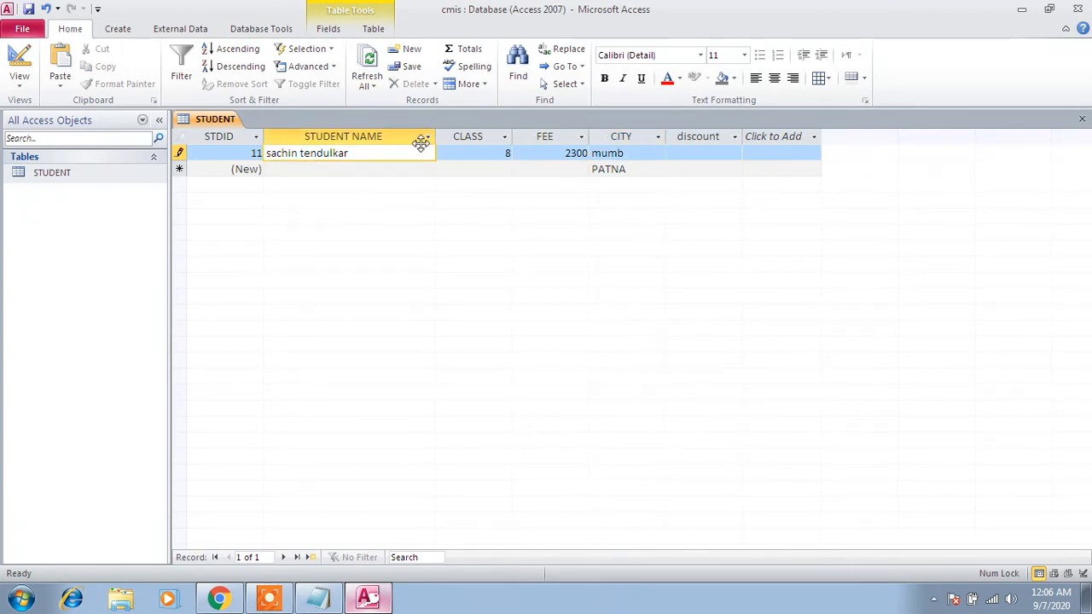
pyautogui.click(634, 154)
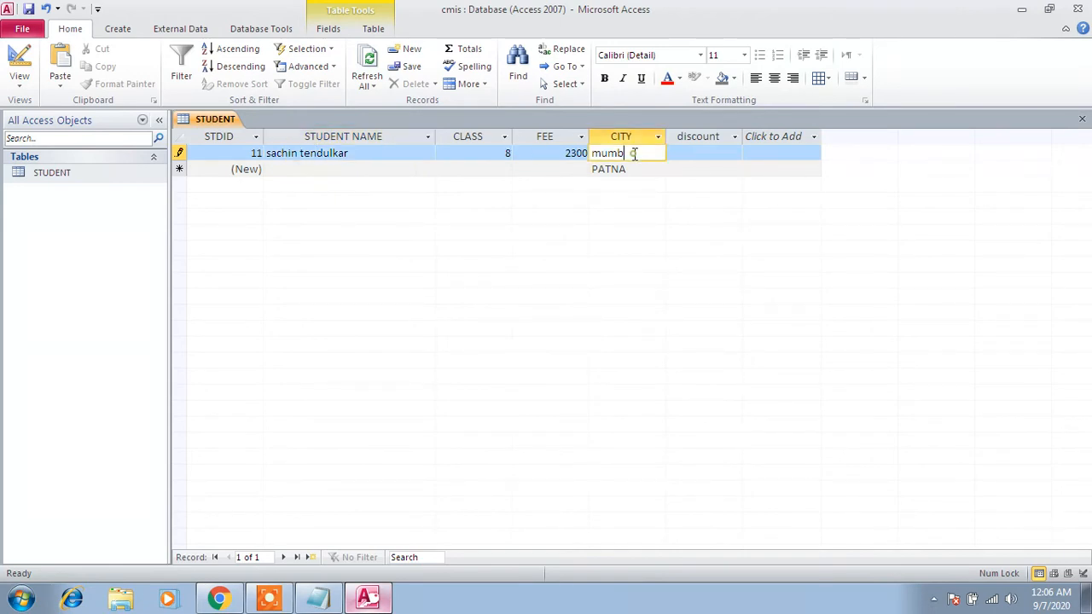
pyautogui.write('ai')
pyautogui.press('Tab')
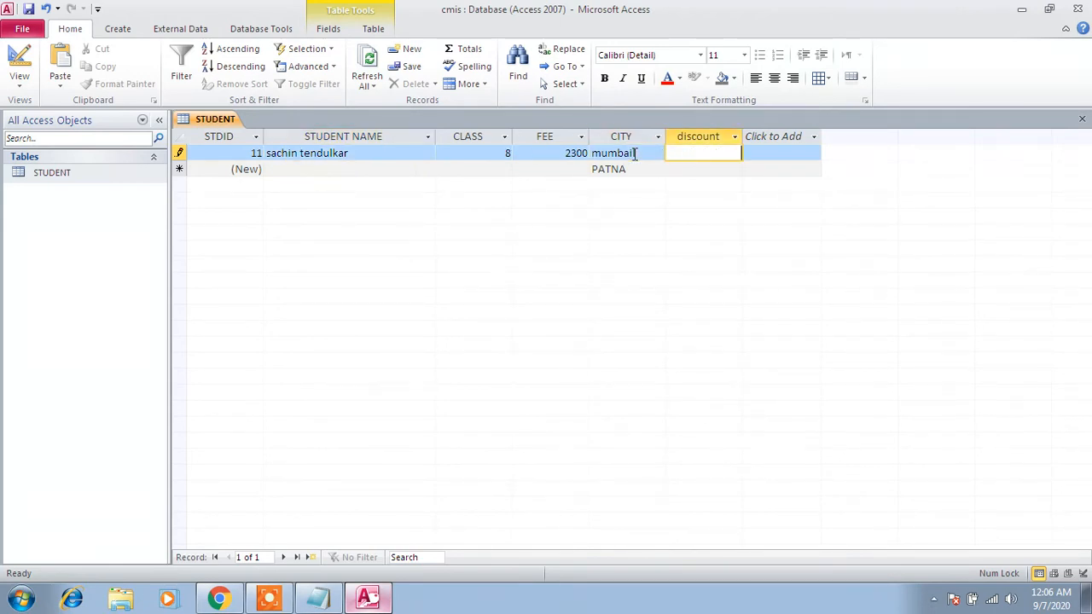
pyautogui.write('230')
pyautogui.press('Tab')
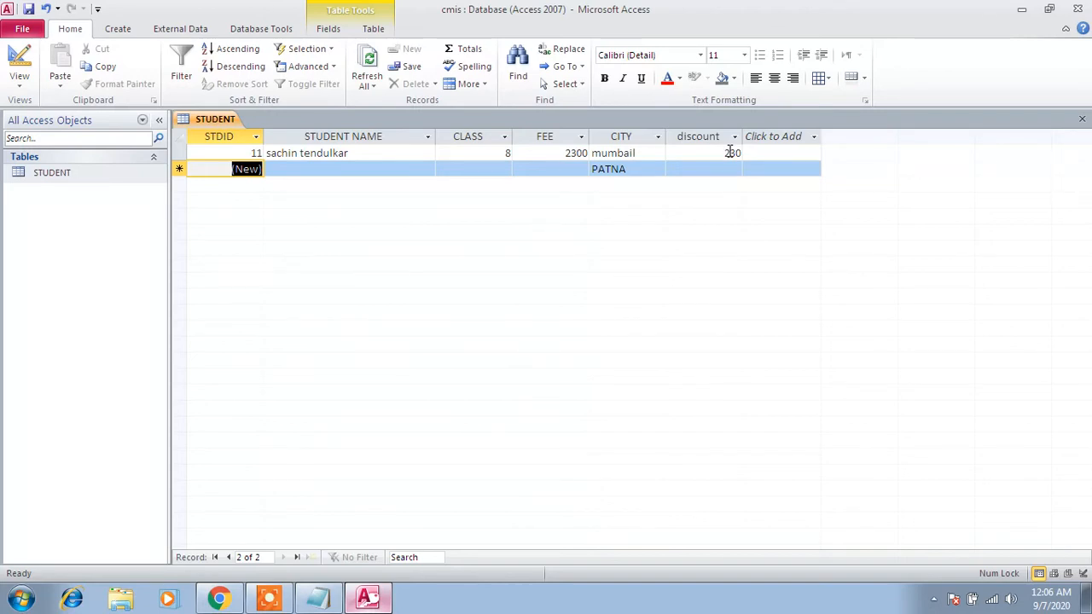
# - Start a second STUDENT record by entering the student's full name
pyautogui.press('Tab')
pyautogui.write('sour')
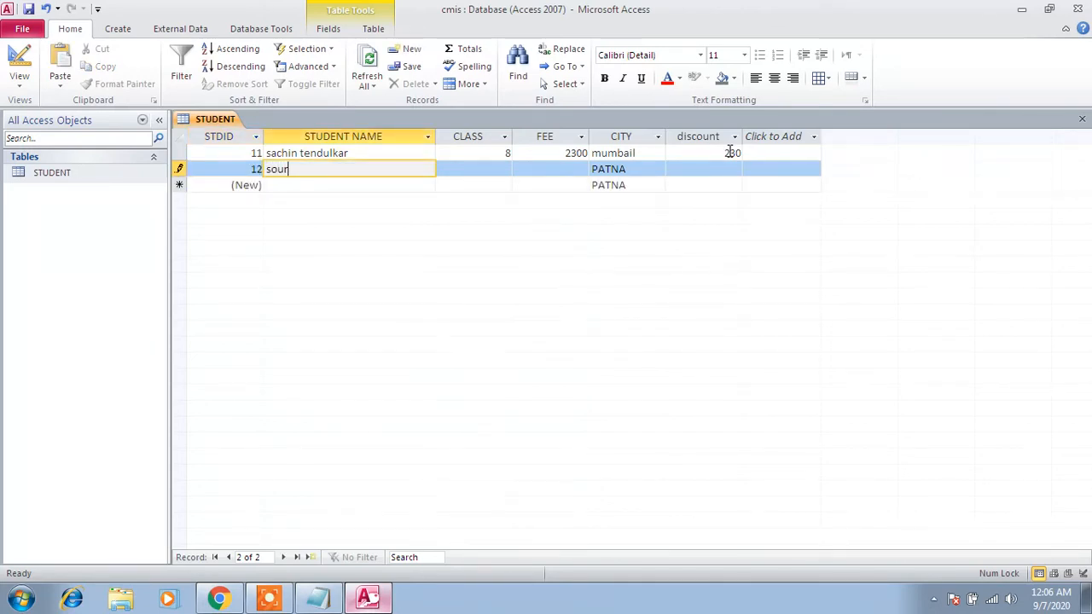
pyautogui.write('av ganguly')
pyautogui.press('Tab')
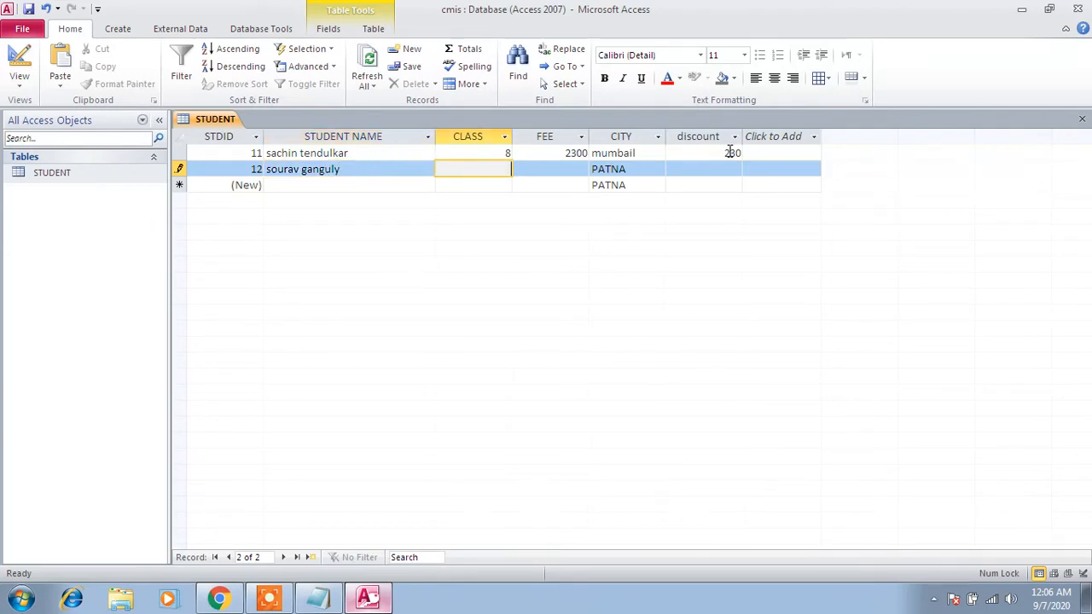
# - Fill in the second record with class 8, a fee of 2300 and kolkata as the city
pyautogui.press('Tab')
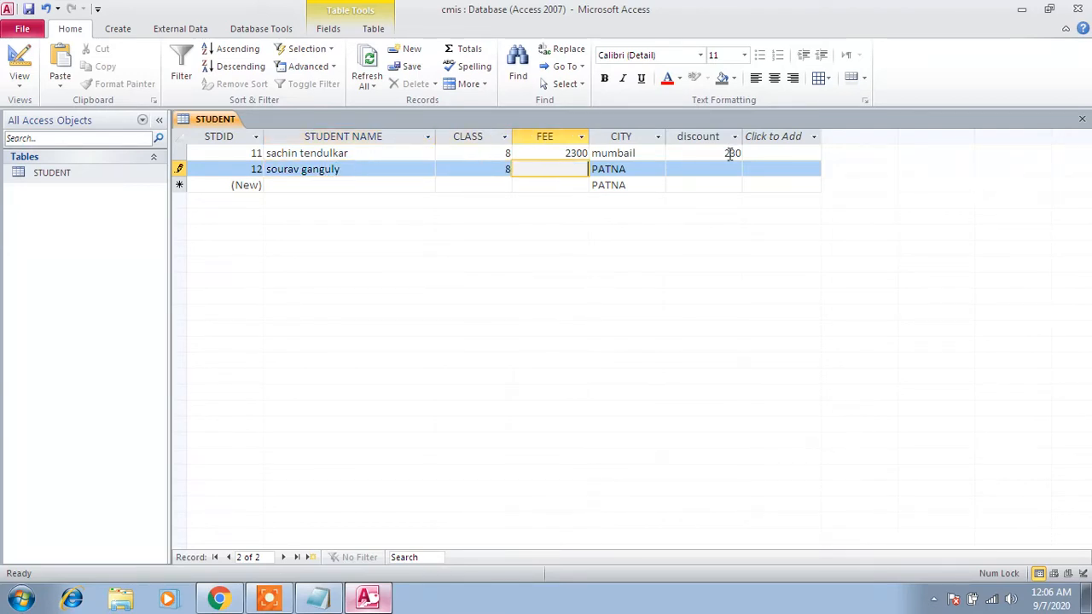
pyautogui.write('2300')
pyautogui.press('Tab')
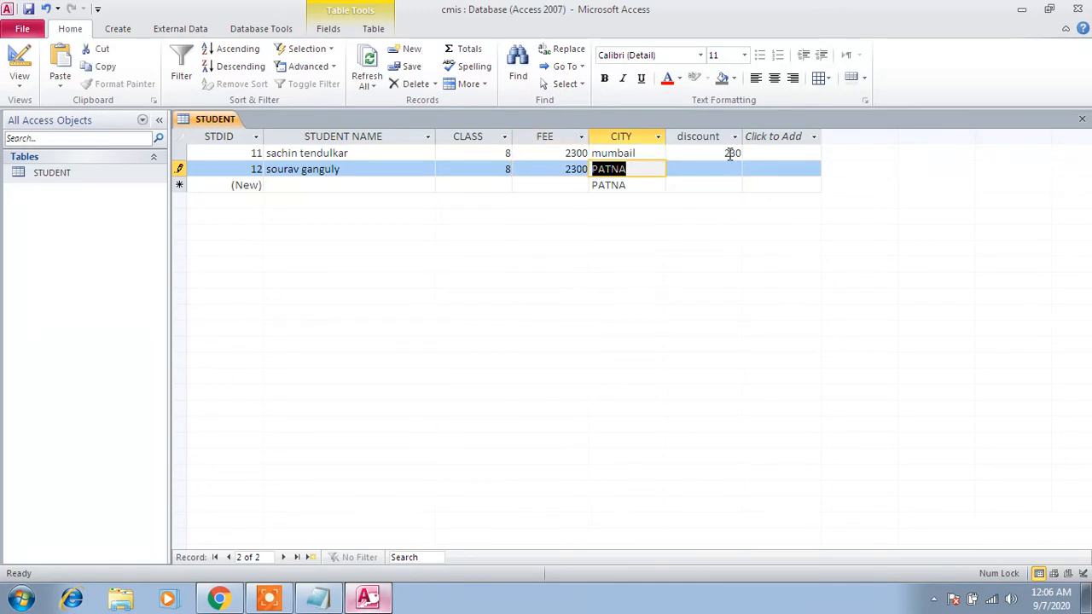
pyautogui.write('kolka')
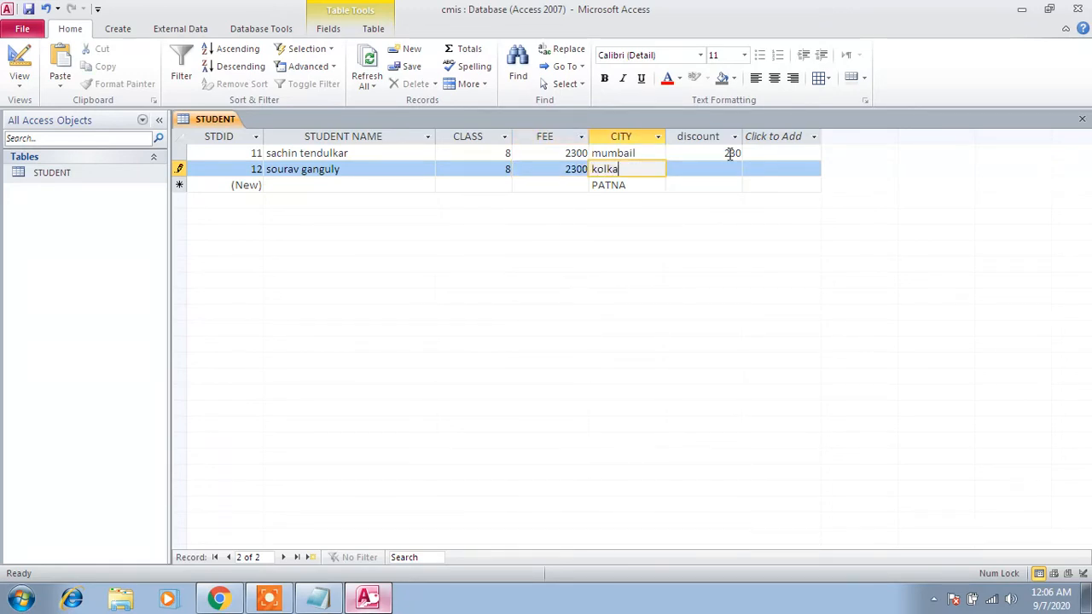
pyautogui.write('ta')
pyautogui.press('Tab')
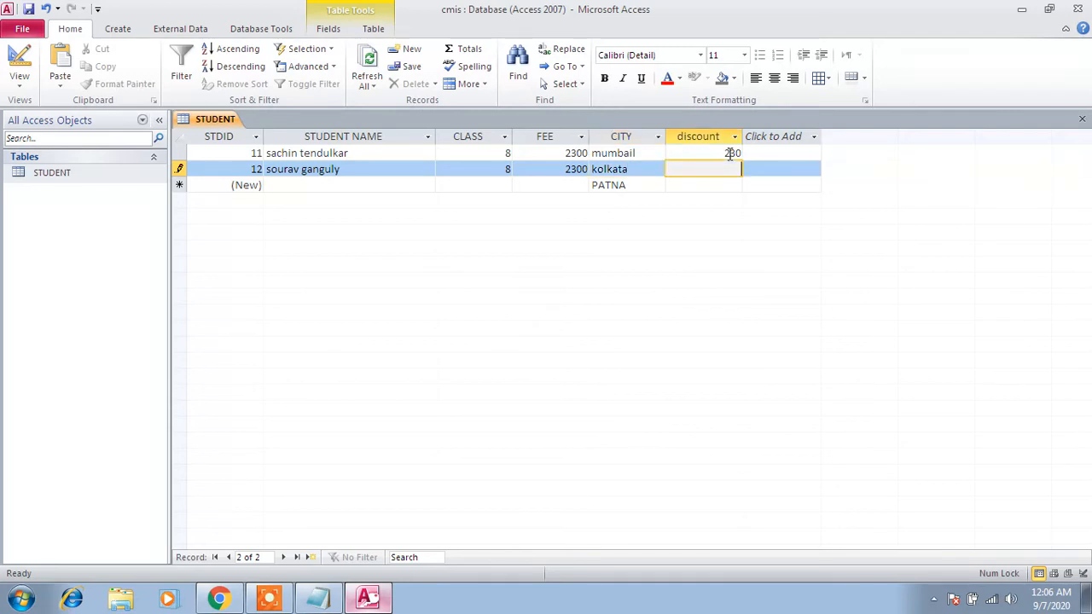
# - Try to enter a discount of 590 in the second record to test the field's validation rule
pyautogui.write('590')
pyautogui.press('Tab')
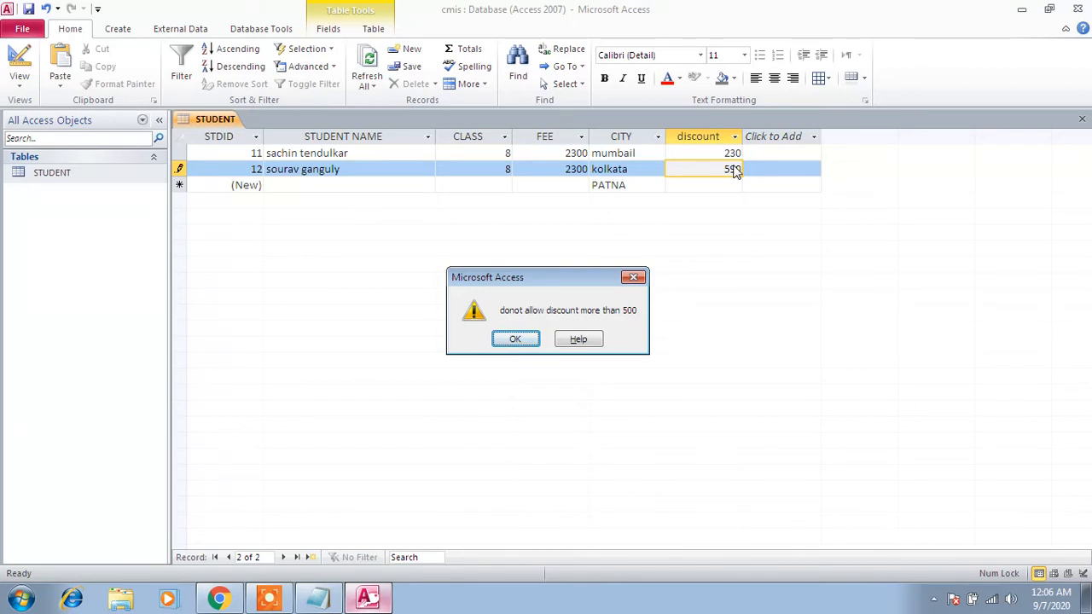
# - Try to enter a discount of 502 in the second record to test the validation limit
pyautogui.click(517, 338)
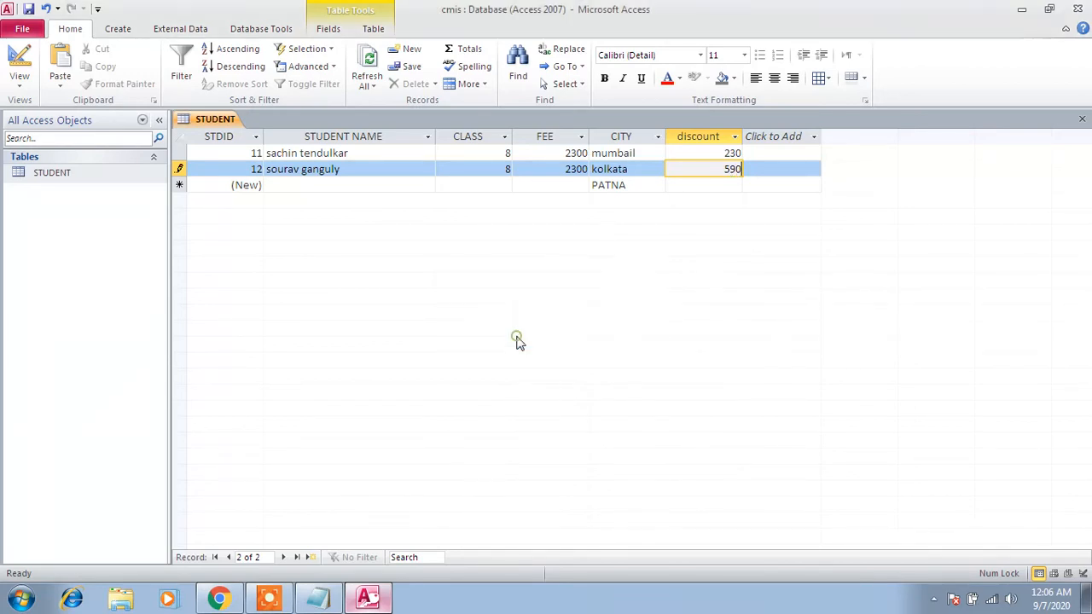
pyautogui.press('BackSpace')
pyautogui.press('BackSpace')
pyautogui.write('02')
pyautogui.click(353, 184)
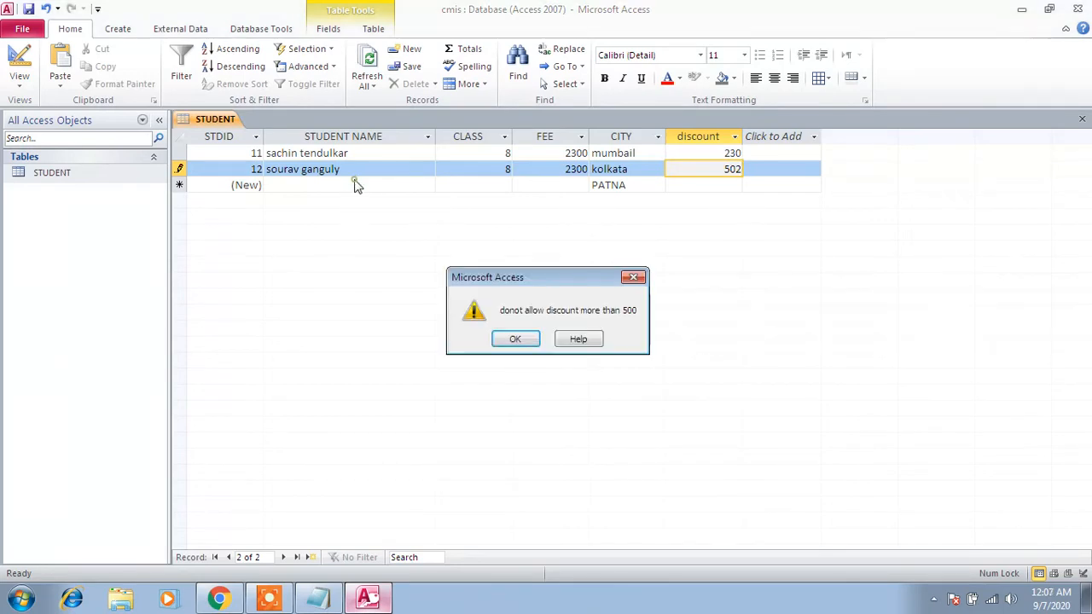
pyautogui.click(516, 339)
# - Test a discount of 500 in the second record and replace it with 499
pyautogui.press('BackSpace')
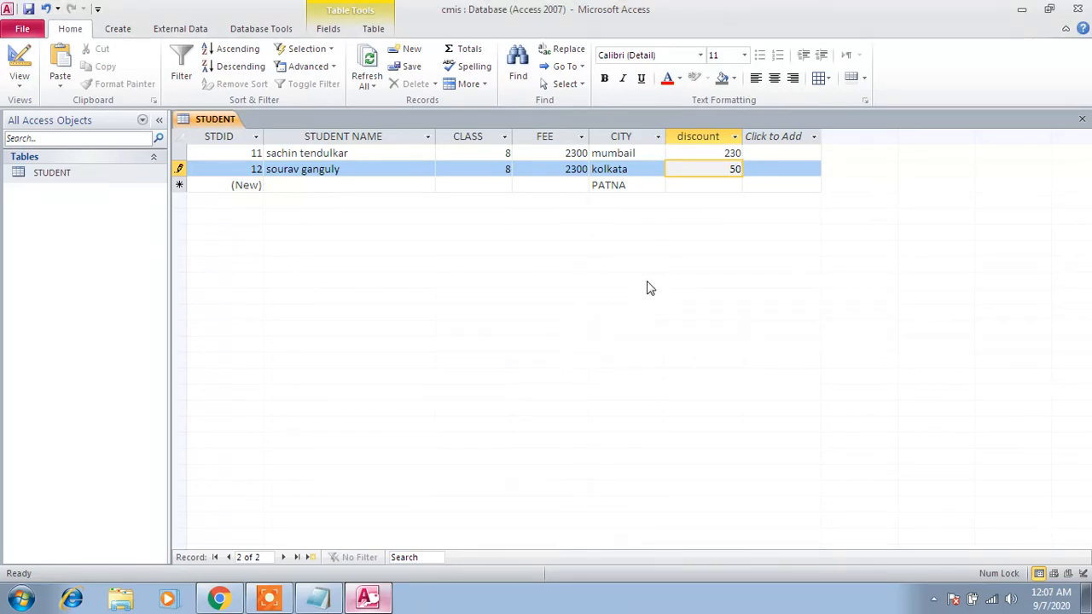
pyautogui.write('0')
pyautogui.click(402, 182)
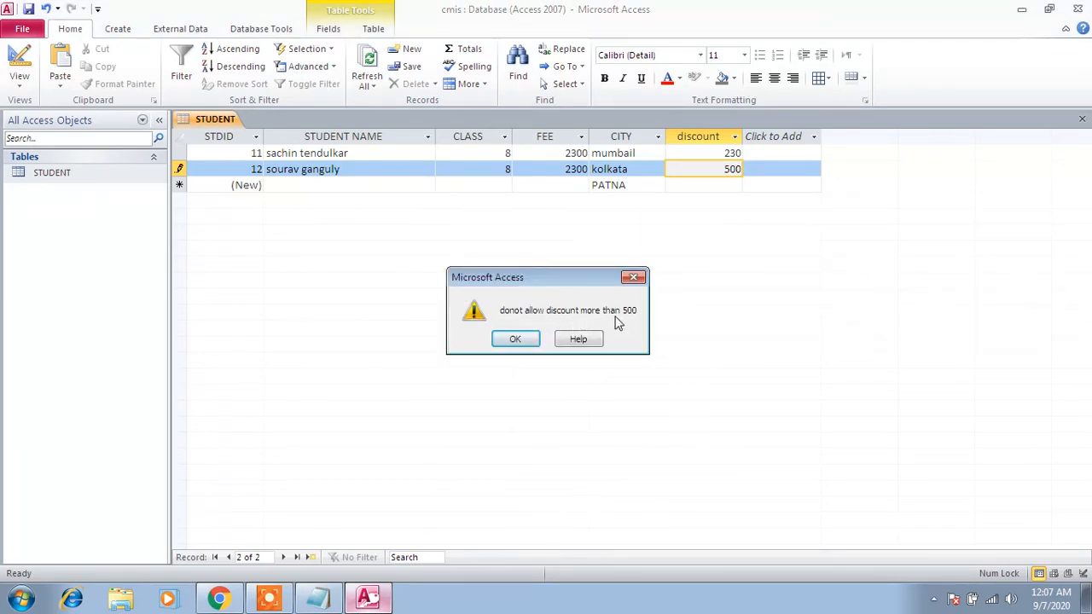
pyautogui.click(526, 340)
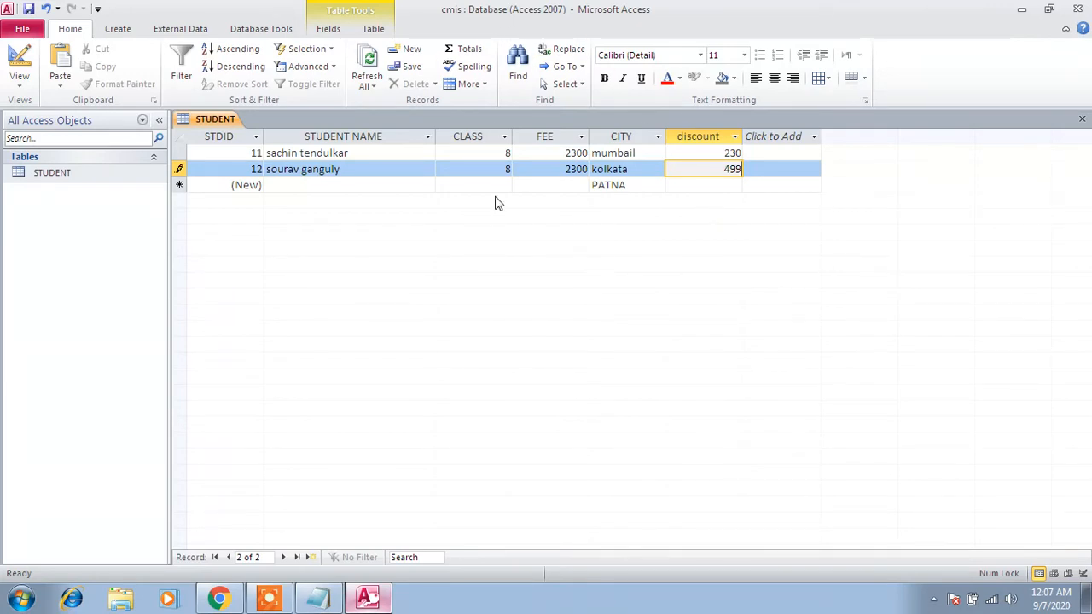
# - Switch to the Notepad list, delete the Validation Rule and Validation Text lines, and highlight the Decimal Places line
pyautogui.click(320, 598)
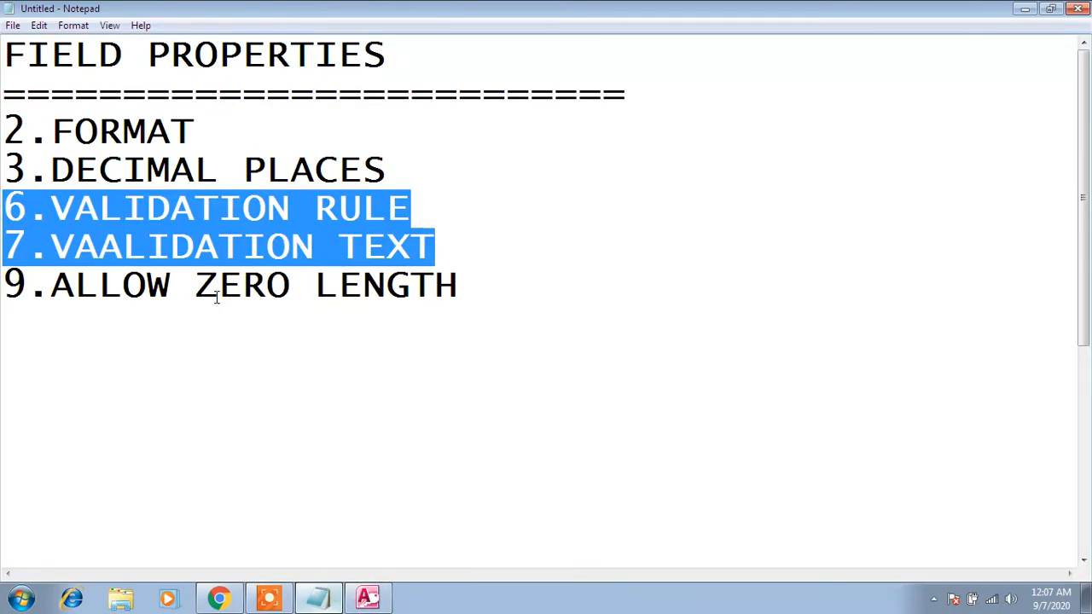
pyautogui.press('Delete')
pyautogui.press('BackSpace')
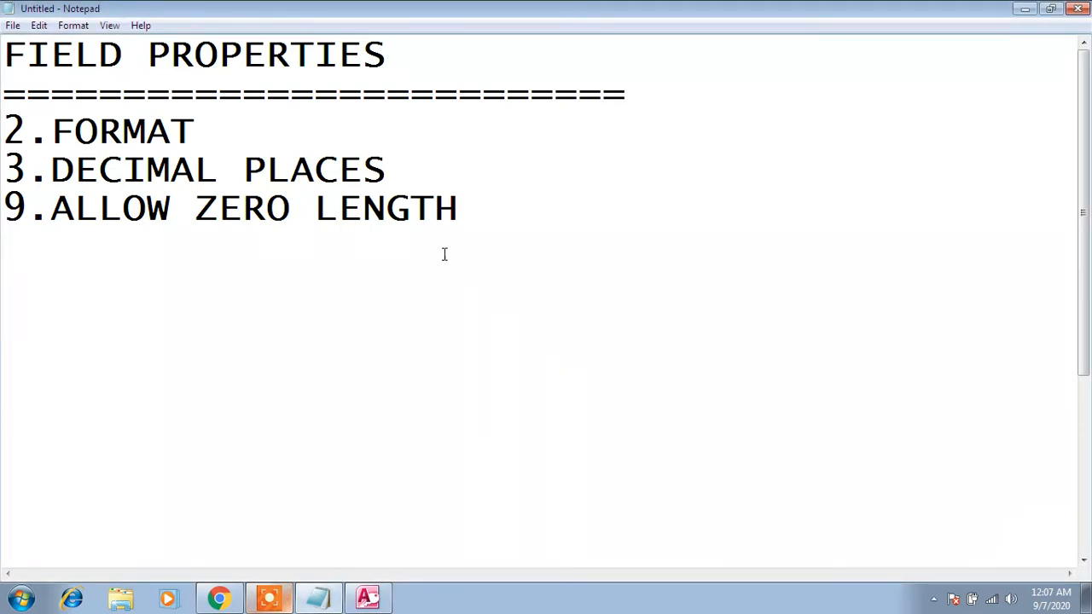
pyautogui.moveTo(419, 165); pyautogui.dragTo(30, 167)
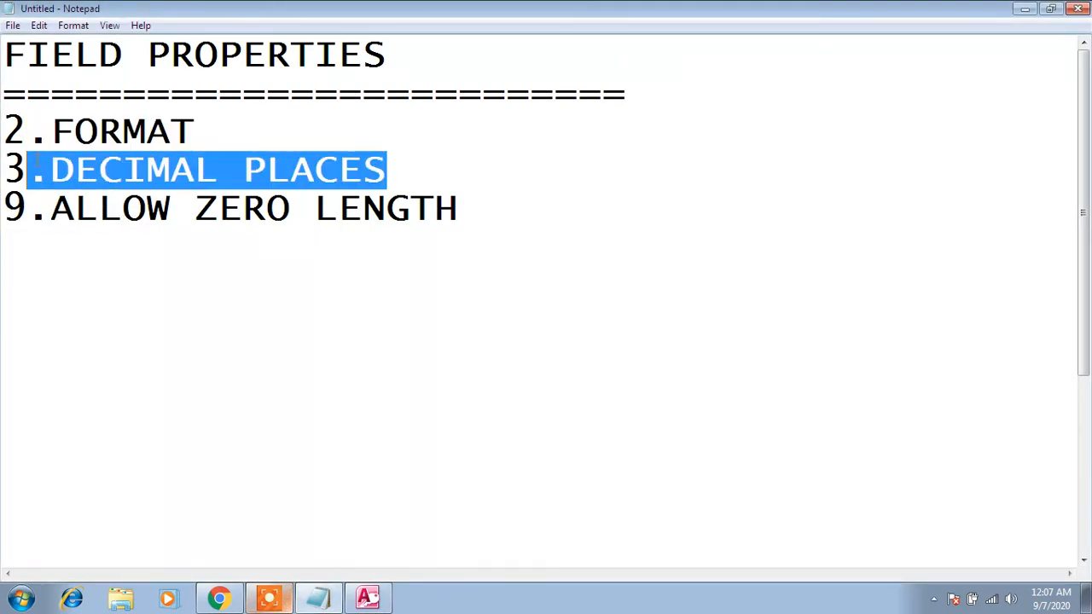
# - Switch back to Access and open the STUDENT table in Design View
pyautogui.click(366, 597)
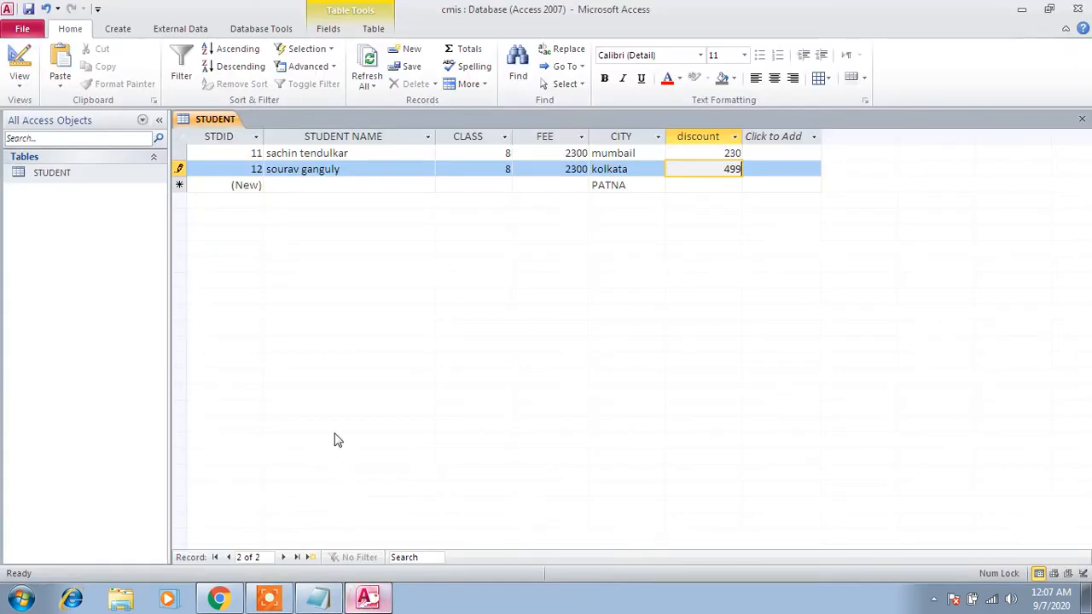
pyautogui.click(58, 174)
pyautogui.rightClick(61, 175)
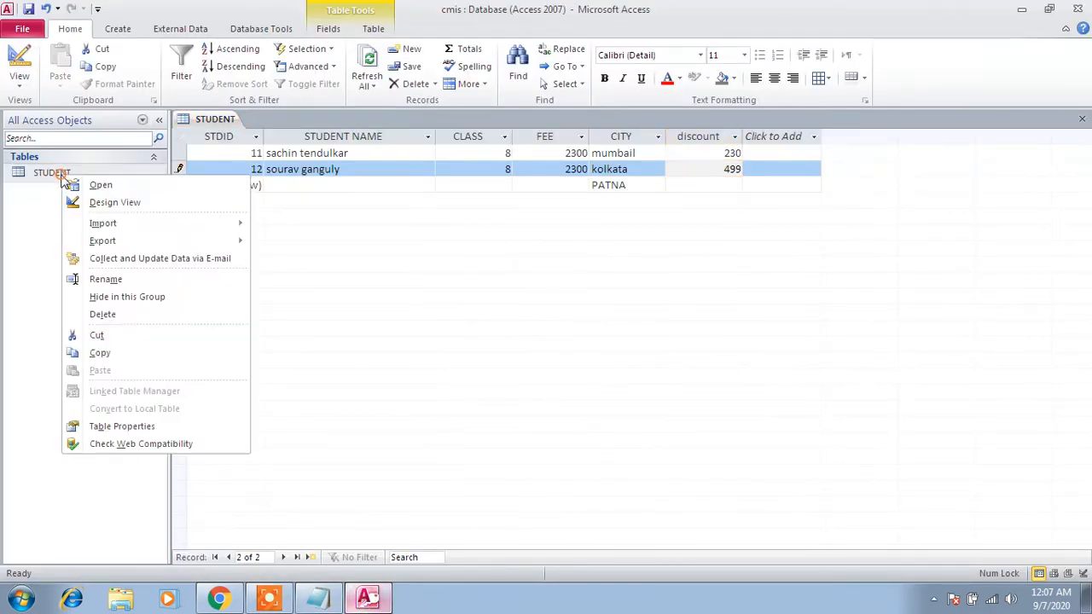
pyautogui.click(93, 204)
# - Add a field named DOB with the Date/Time data type below the discount field
pyautogui.click(239, 243)
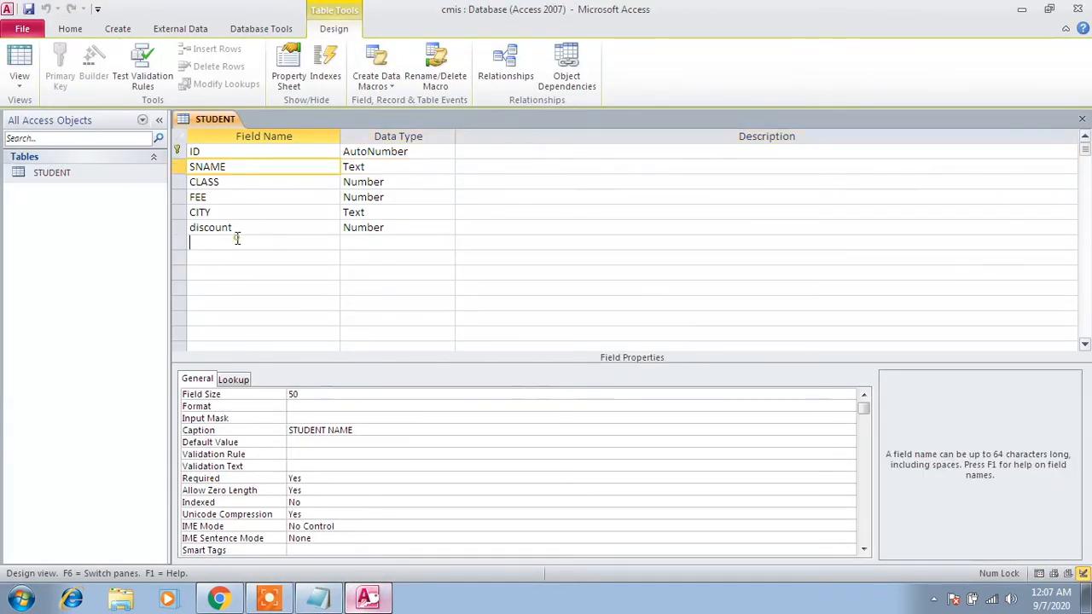
pyautogui.press('capslock')
pyautogui.write('DOB')
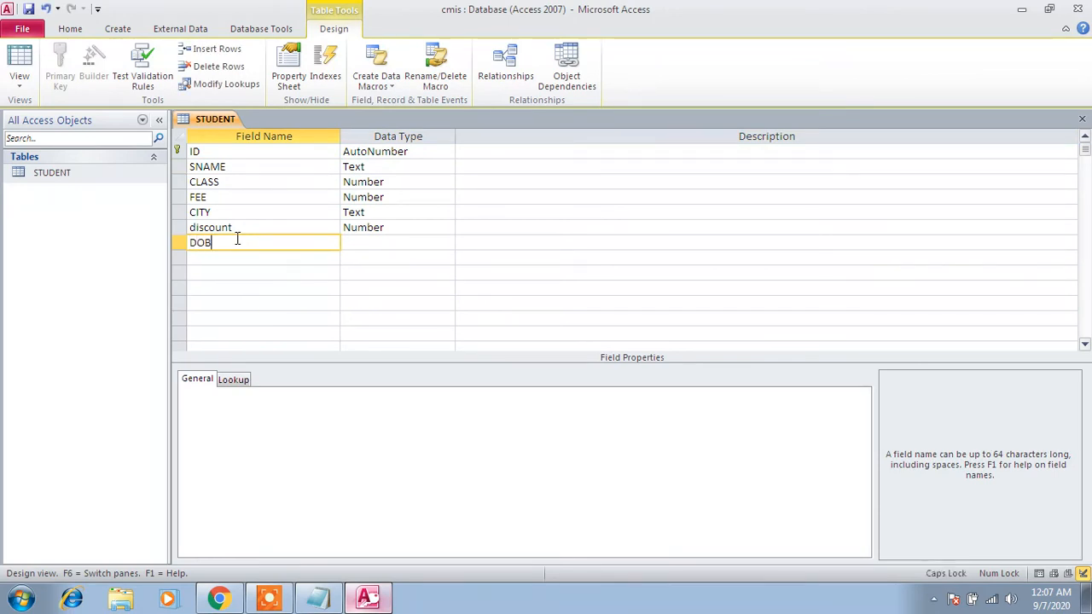
pyautogui.press('Tab')
pyautogui.write('DA')
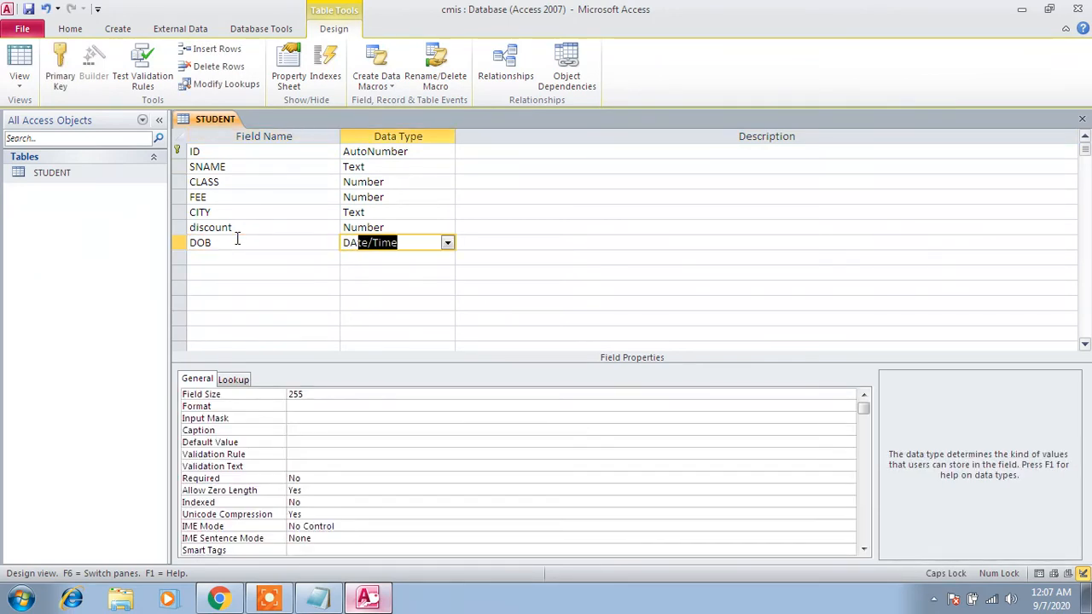
pyautogui.press('Tab')
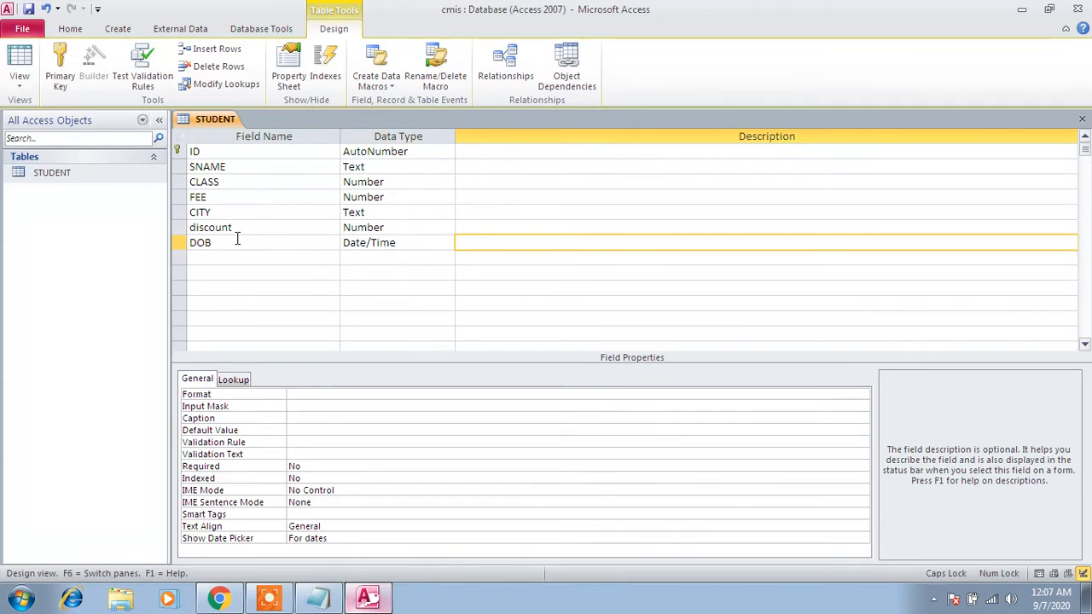
# - Set the DOB field's Format property to Long Date after trying General Date
pyautogui.click(244, 398)
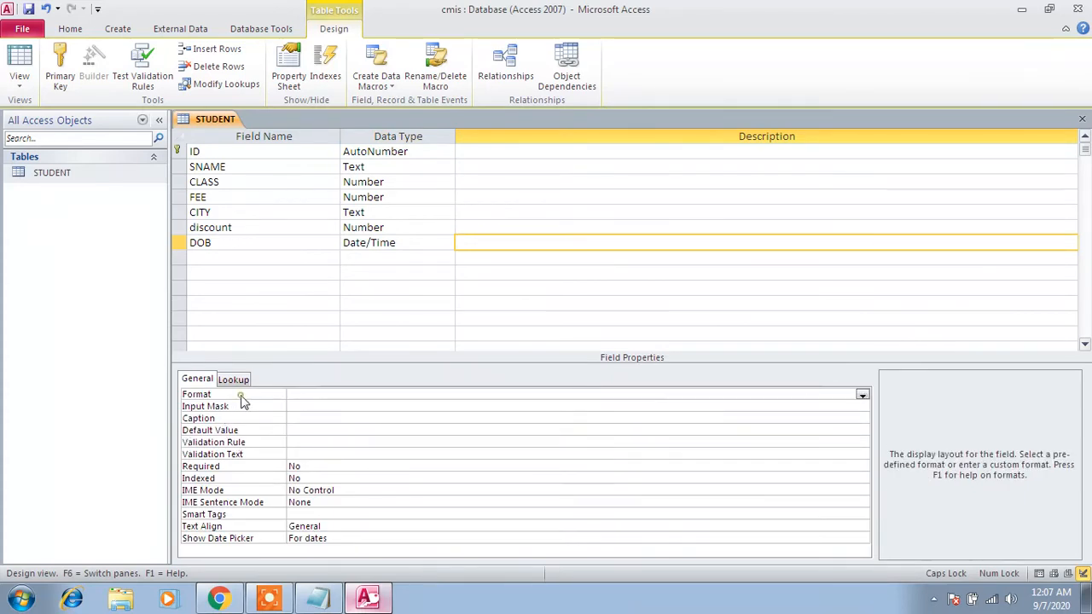
pyautogui.click(862, 396)
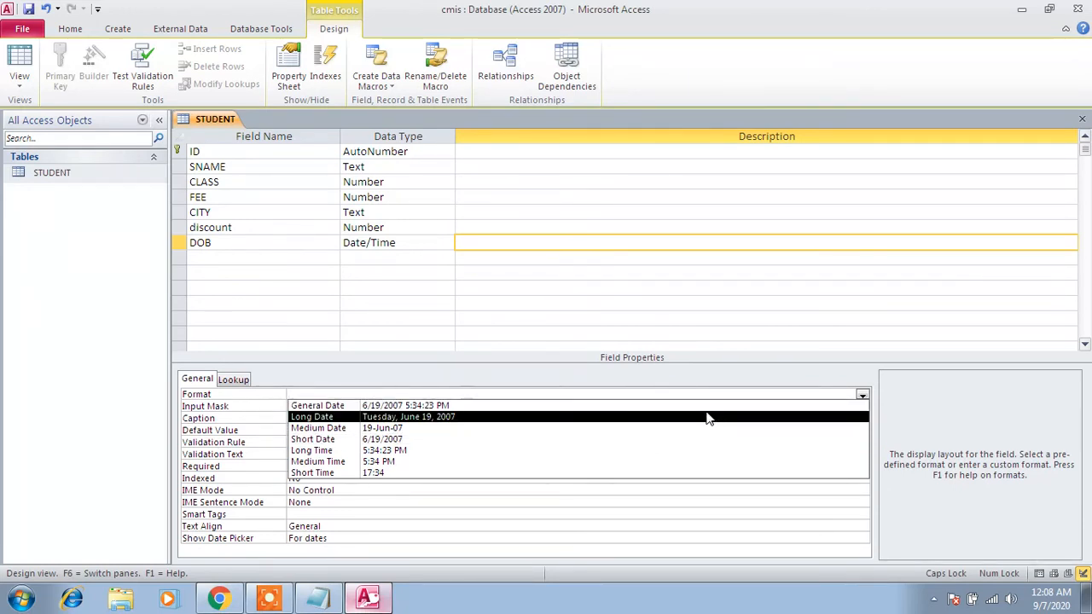
pyautogui.click(706, 411)
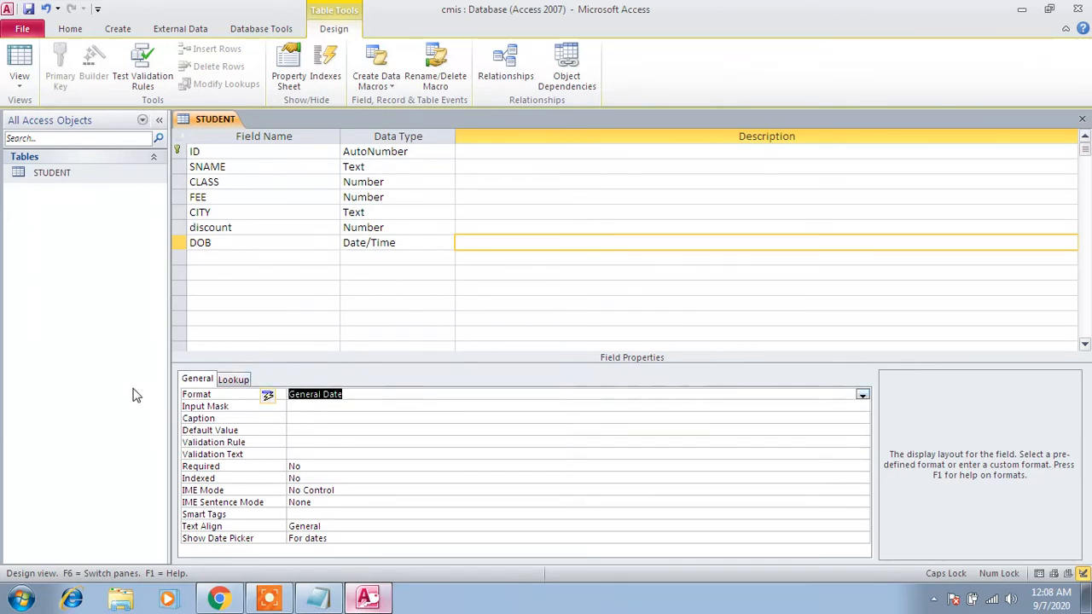
pyautogui.click(862, 395)
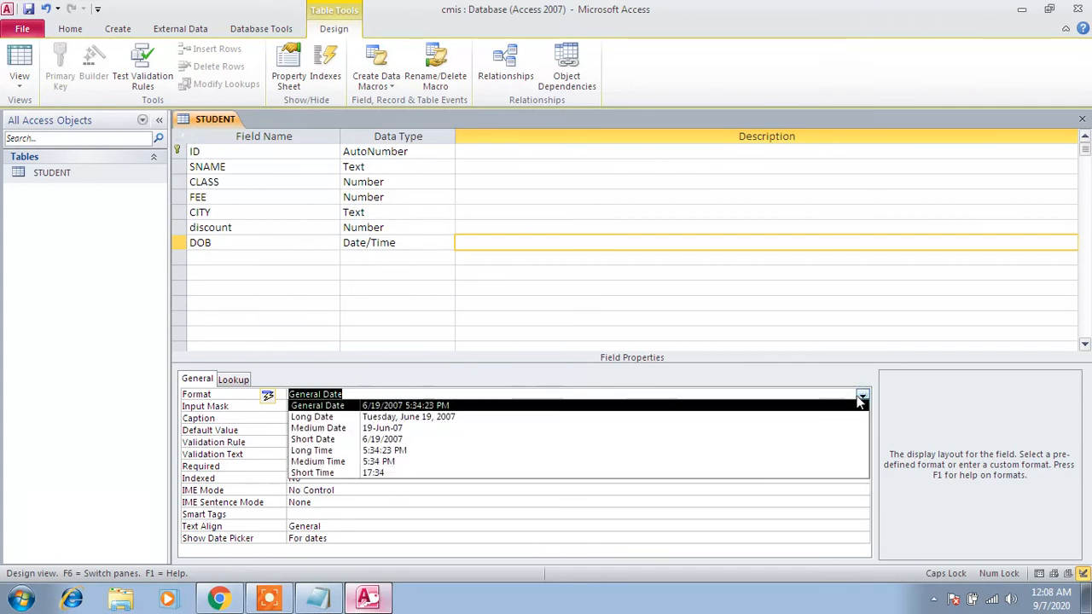
pyautogui.click(785, 417)
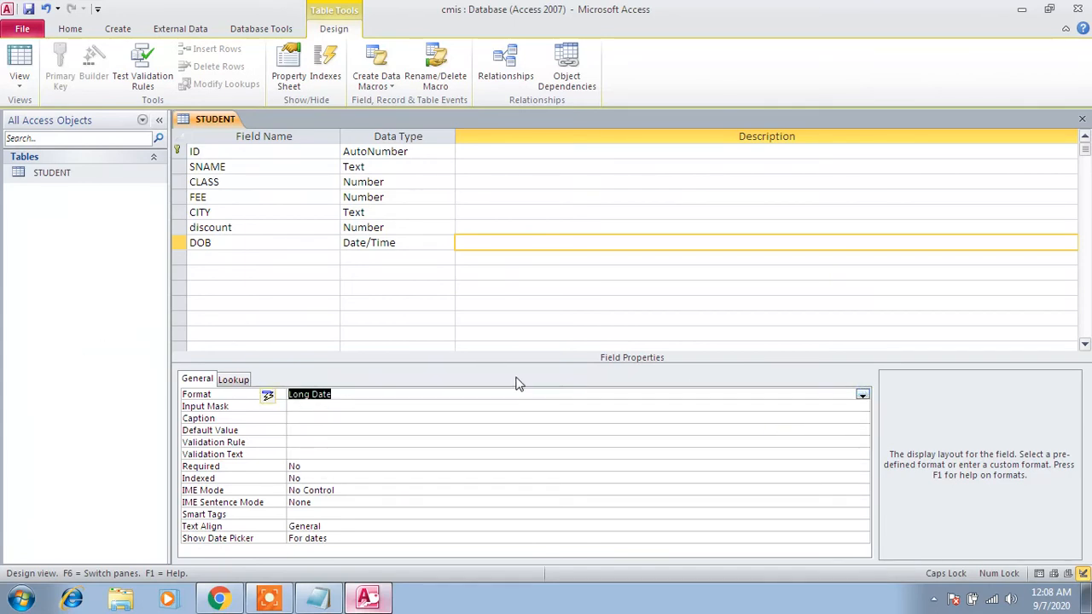
pyautogui.click(862, 395)
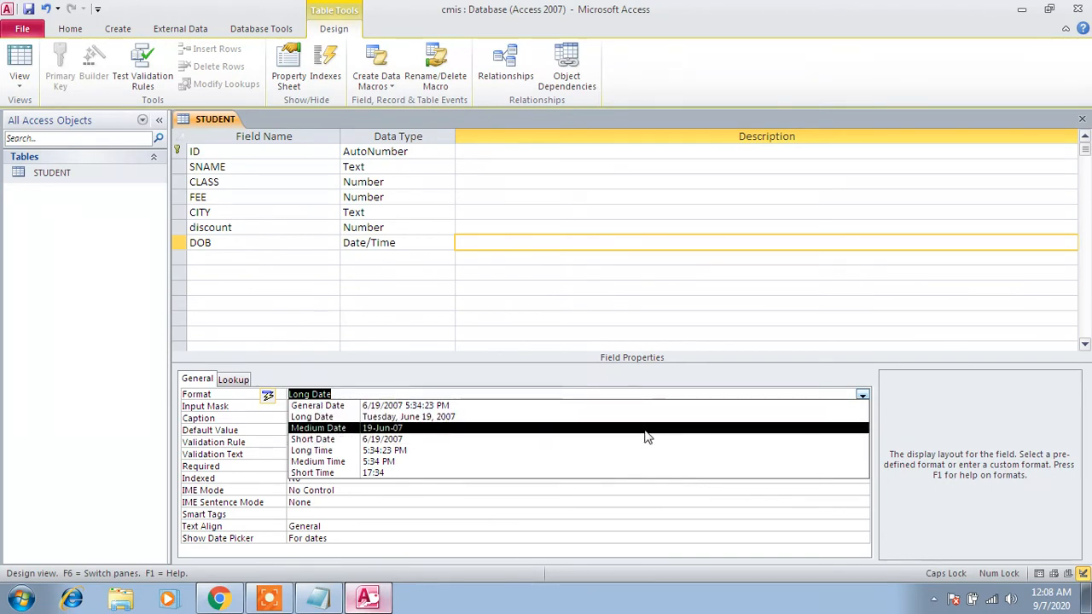
pyautogui.click(648, 417)
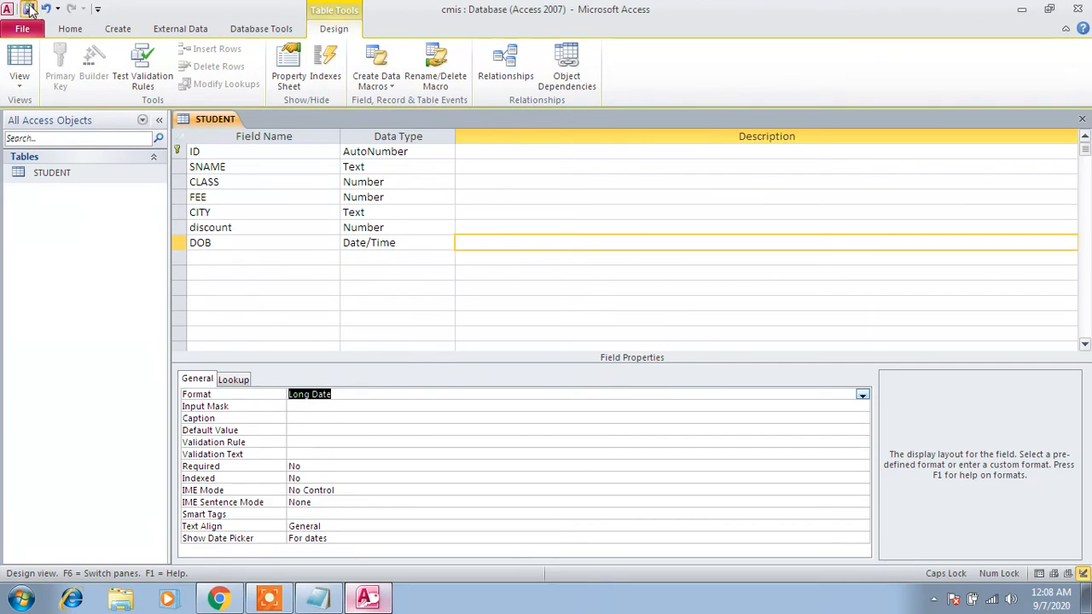
# - Open the STUDENT table's datasheet and start a third record with the first part of the student's name
pyautogui.doubleClick(52, 174)
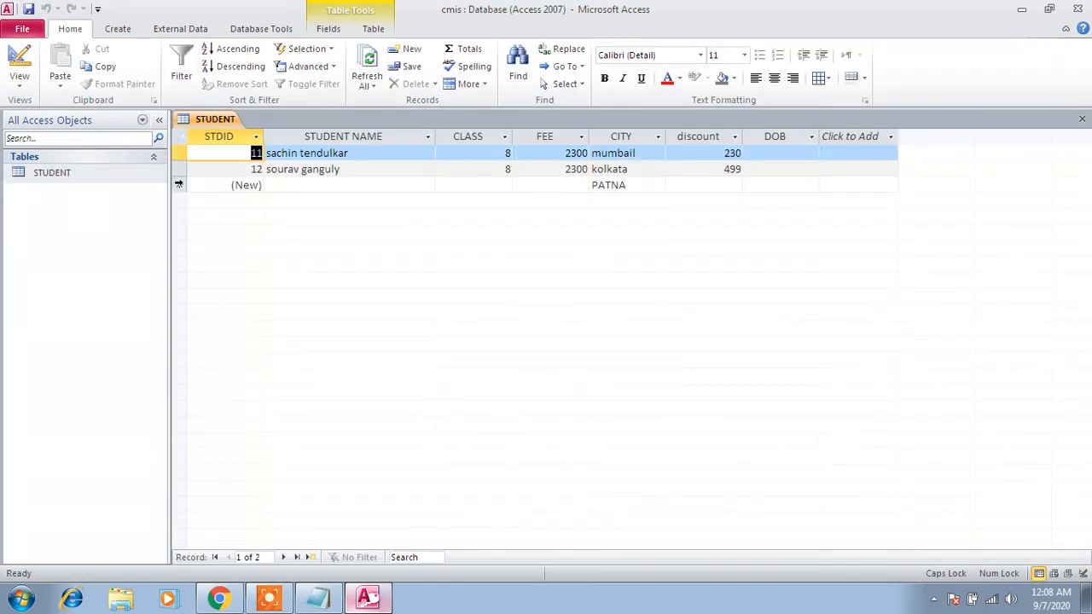
pyautogui.click(305, 185)
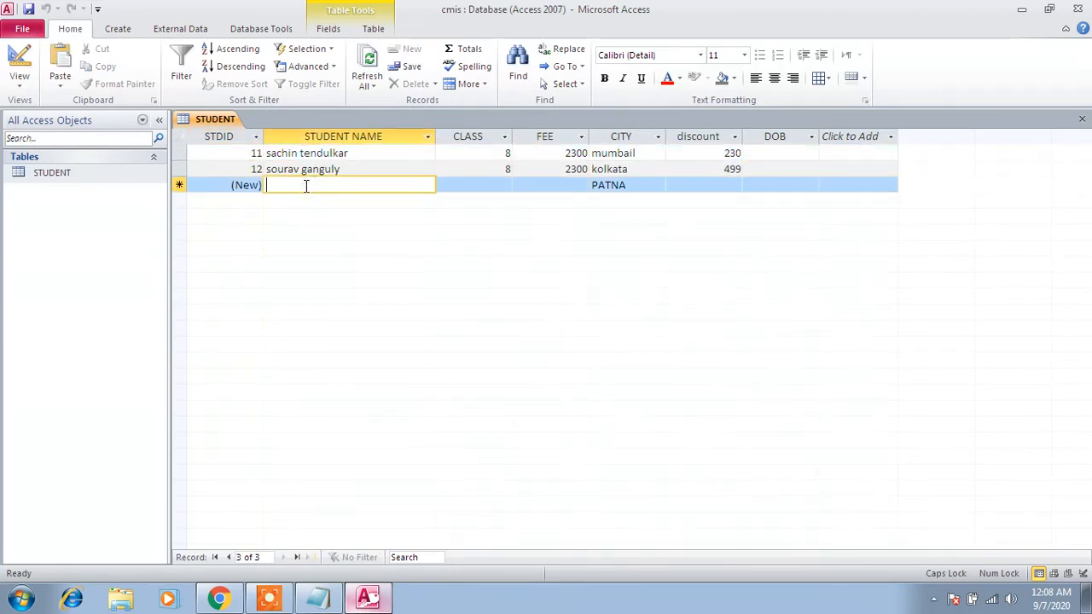
pyautogui.write('MA')
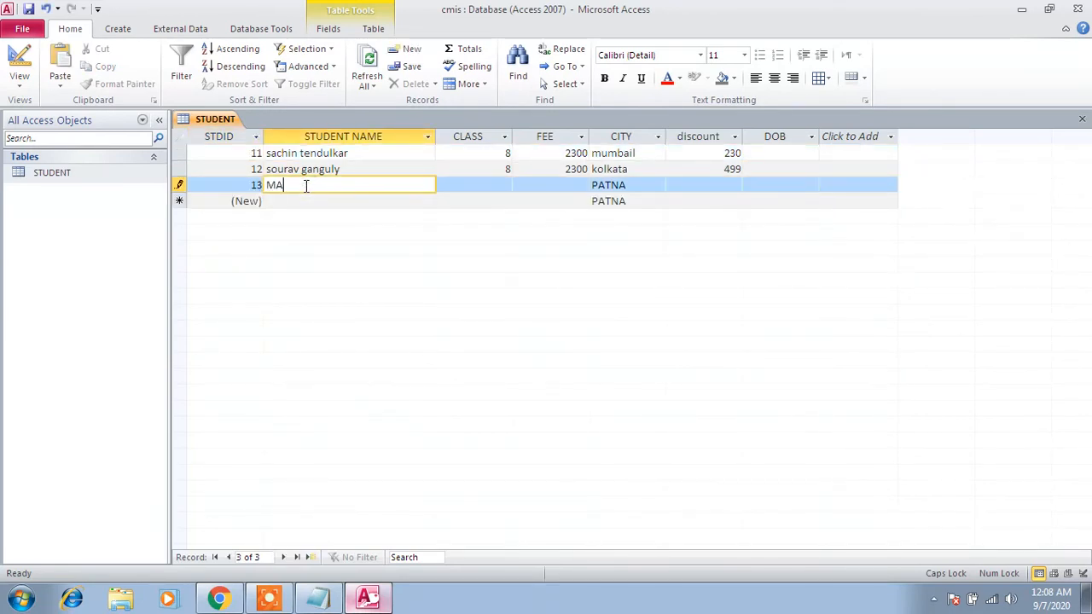
pyautogui.write('HENNDRA SI')
# - Correct the spelling of the third student's first name by removing the doubled N
pyautogui.click(302, 184)
pyautogui.write('N')
pyautogui.press('Right')
pyautogui.press('Right')
pyautogui.press('Right')
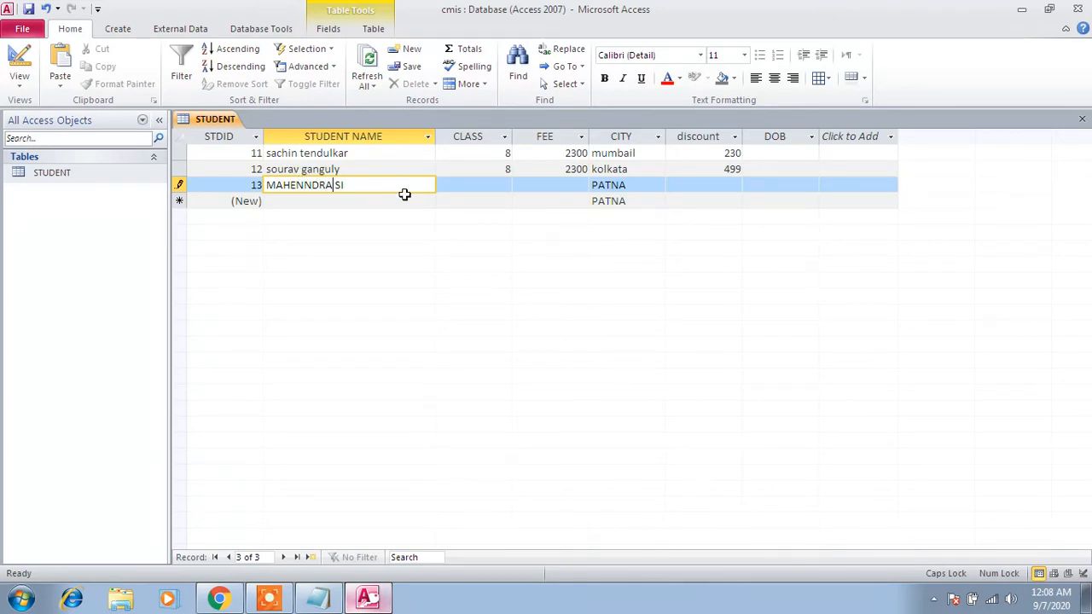
pyautogui.press('Left')
pyautogui.press('Left')
pyautogui.press('Left')
pyautogui.press('Left')
pyautogui.press('BackSpace')
pyautogui.press('Tab')
pyautogui.press('Tab')
pyautogui.press('Tab')
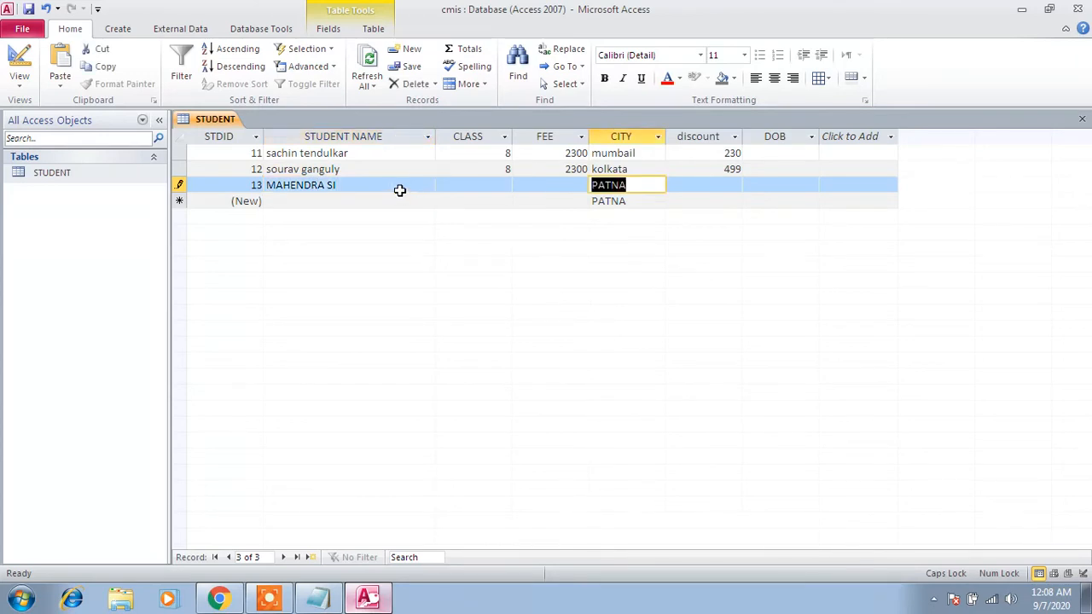
# - Complete the student's full name in the third record
pyautogui.click(381, 187)
pyautogui.write('NGH ')
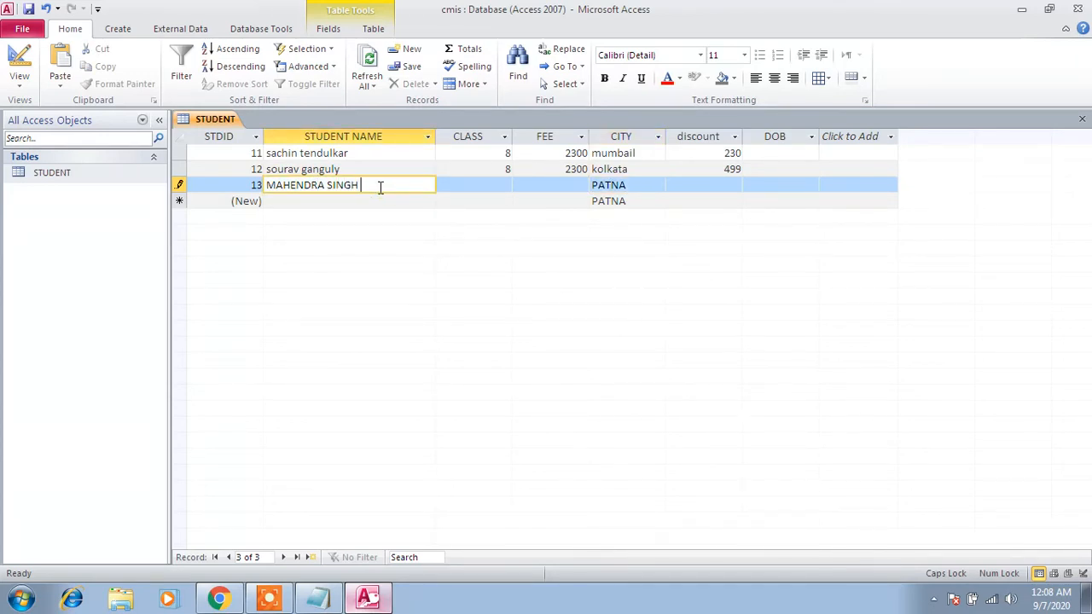
pyautogui.write('DHONI')
pyautogui.press('Tab')
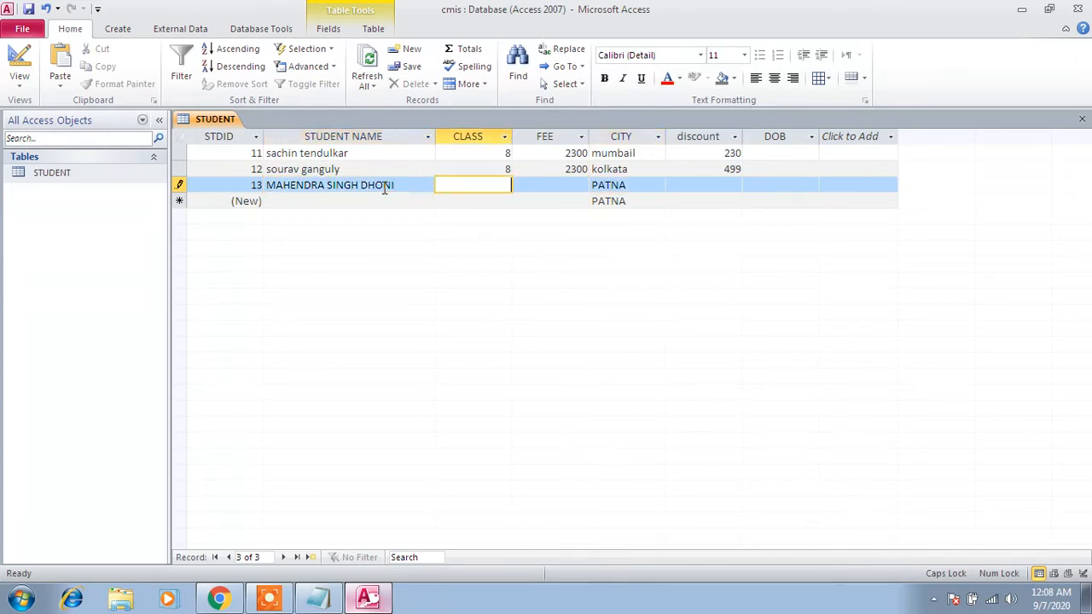
# - Fill in the third record with class 12, a fee of 2400 and RANCHI as the city
pyautogui.write('12')
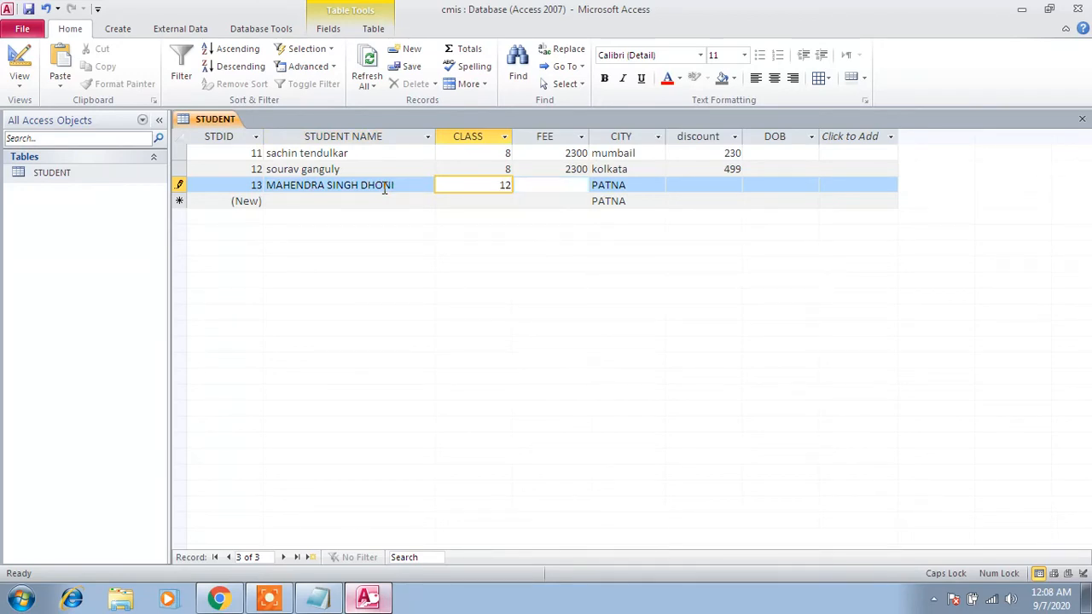
pyautogui.press('Tab')
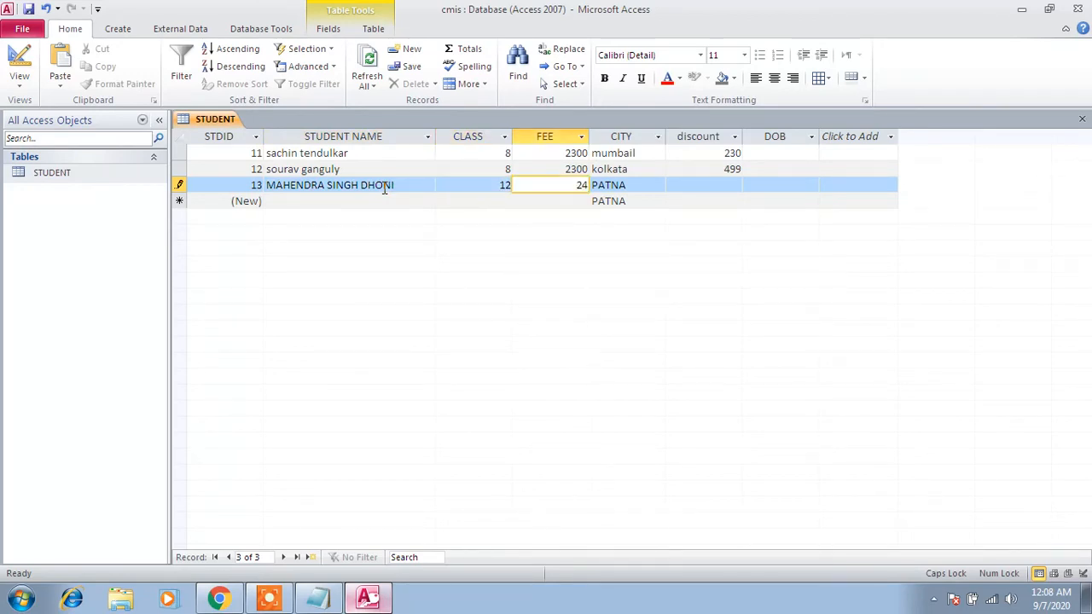
pyautogui.write('2400')
pyautogui.press('Tab')
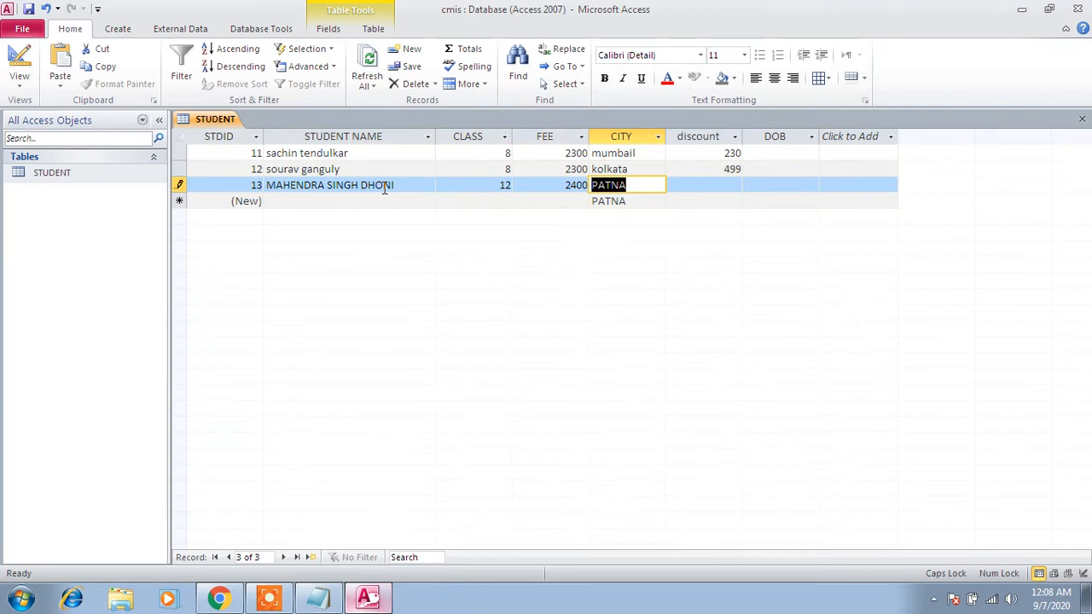
pyautogui.write('RANC')
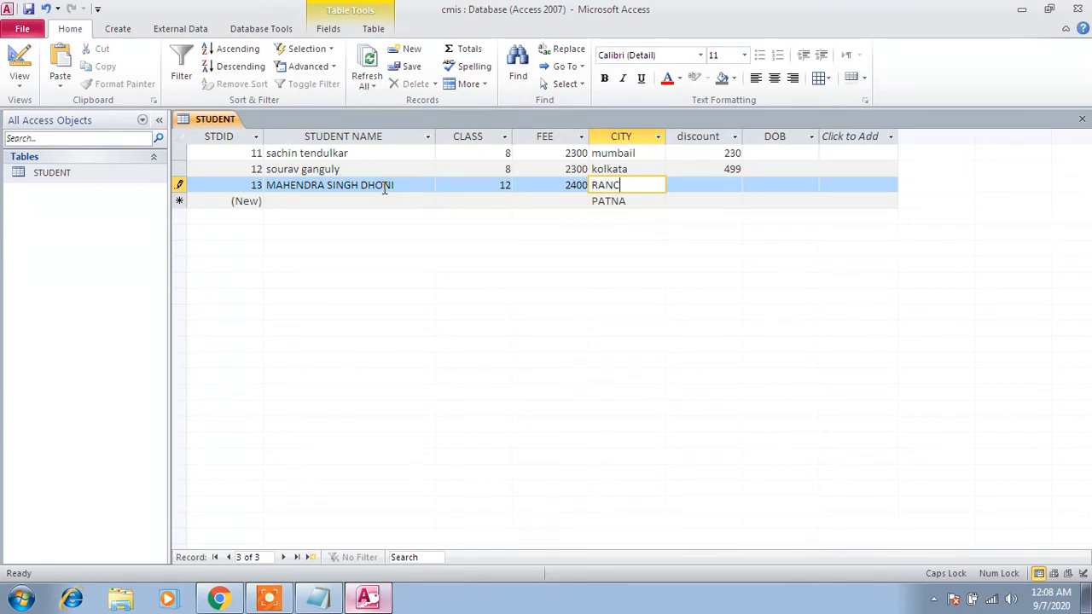
pyautogui.write('HI')
pyautogui.press('Tab')
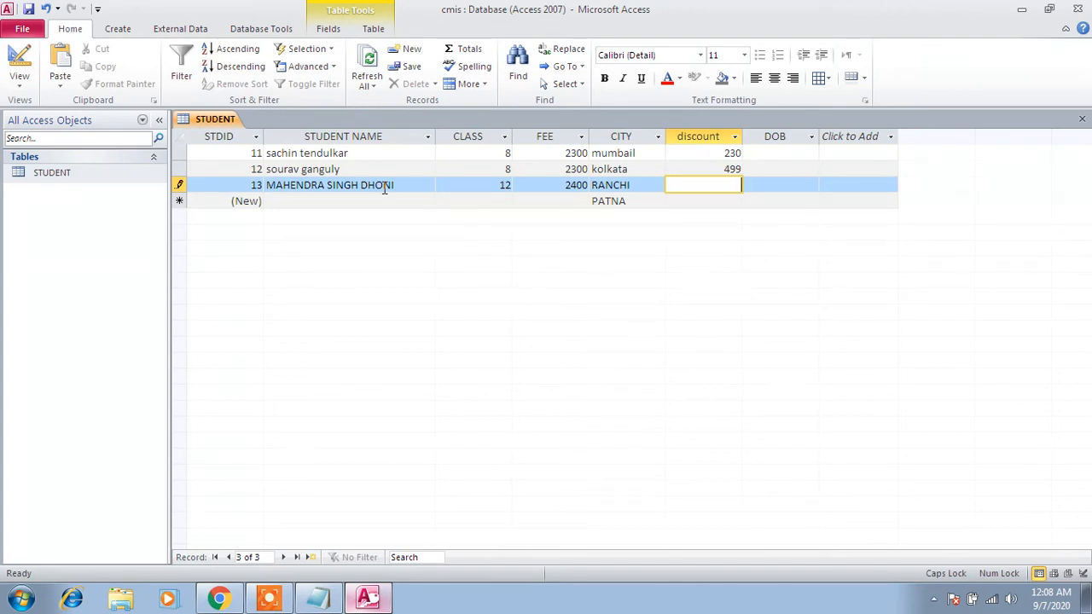
# - Try to enter a discount of 1000 in the third record and dismiss the validation message
pyautogui.write('1000')
pyautogui.press('Tab')
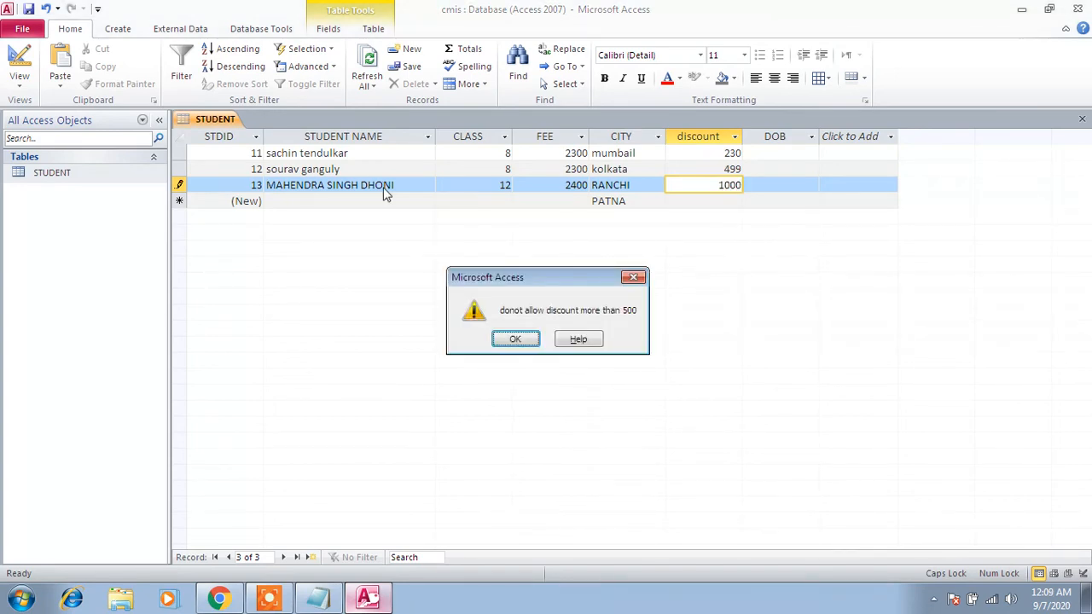
pyautogui.click(515, 339)
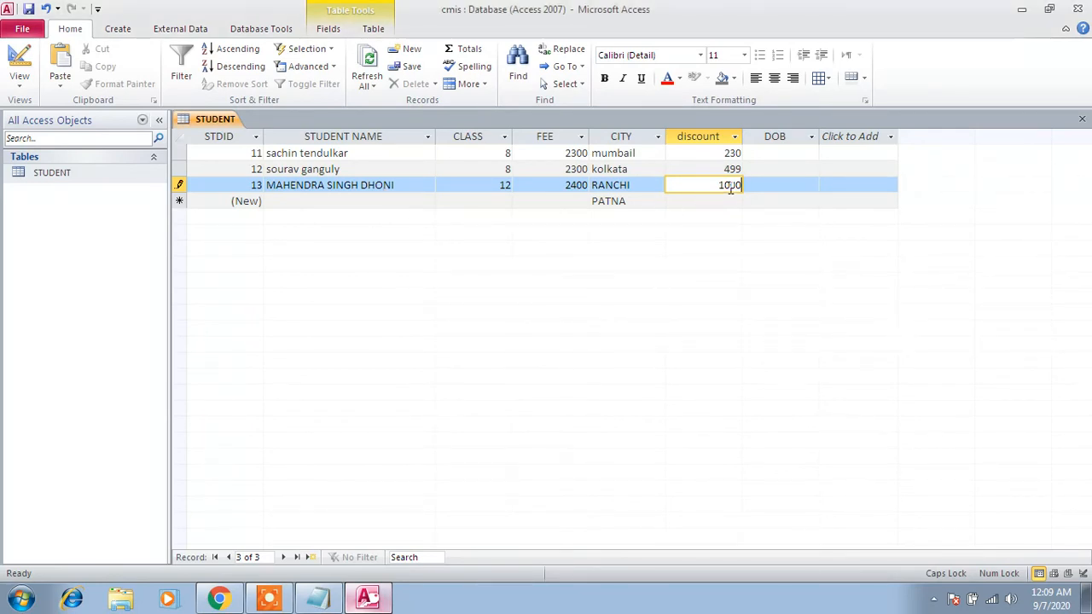
# - Replace the rejected discount in the third record with 400
pyautogui.press('BackSpace')
pyautogui.write('49')
pyautogui.write('00')
pyautogui.press('Tab')
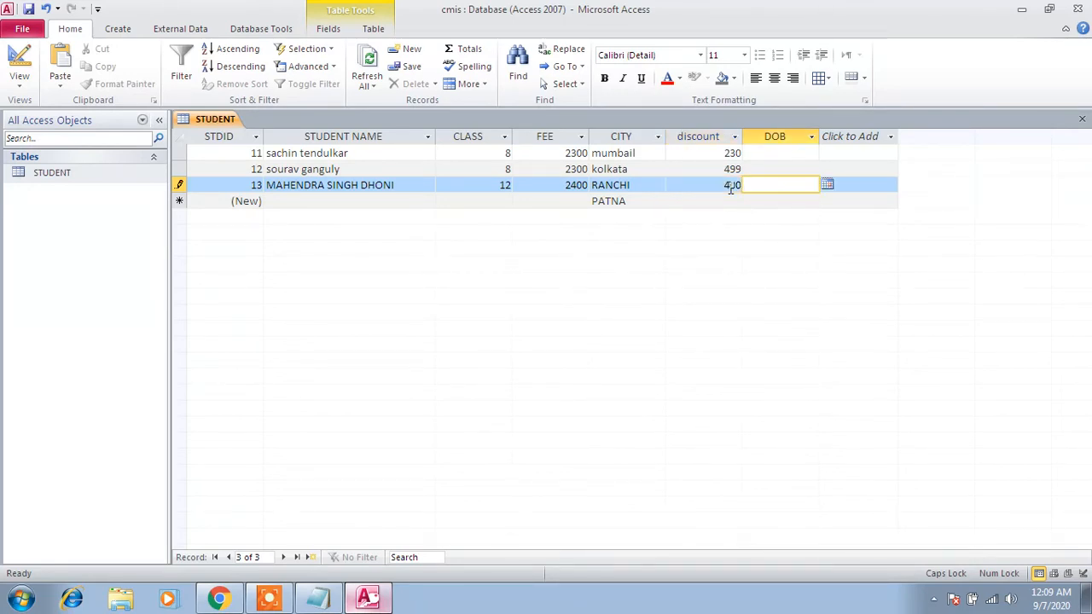
# - Pick the student's date of birth from the calendar in the third record and widen the DOB column to fit the long date
pyautogui.click(827, 185)
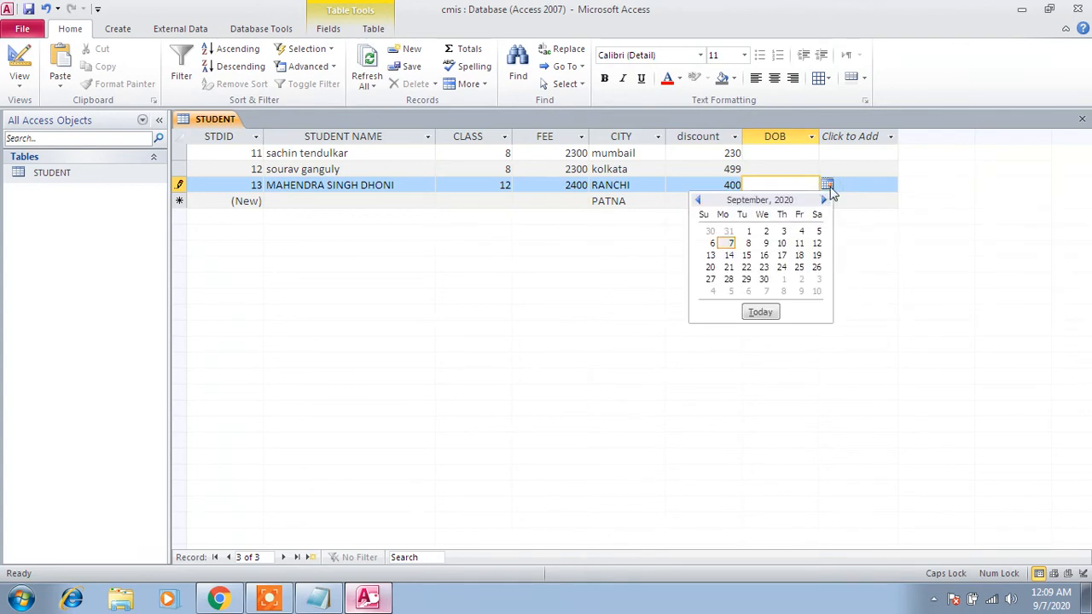
pyautogui.click(782, 243)
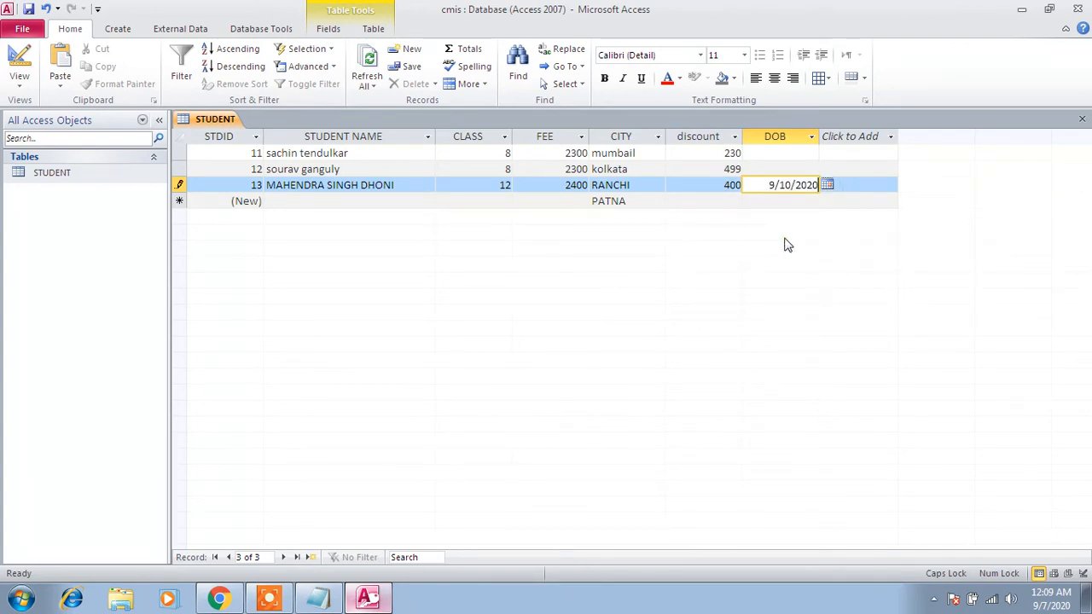
pyautogui.click(846, 185)
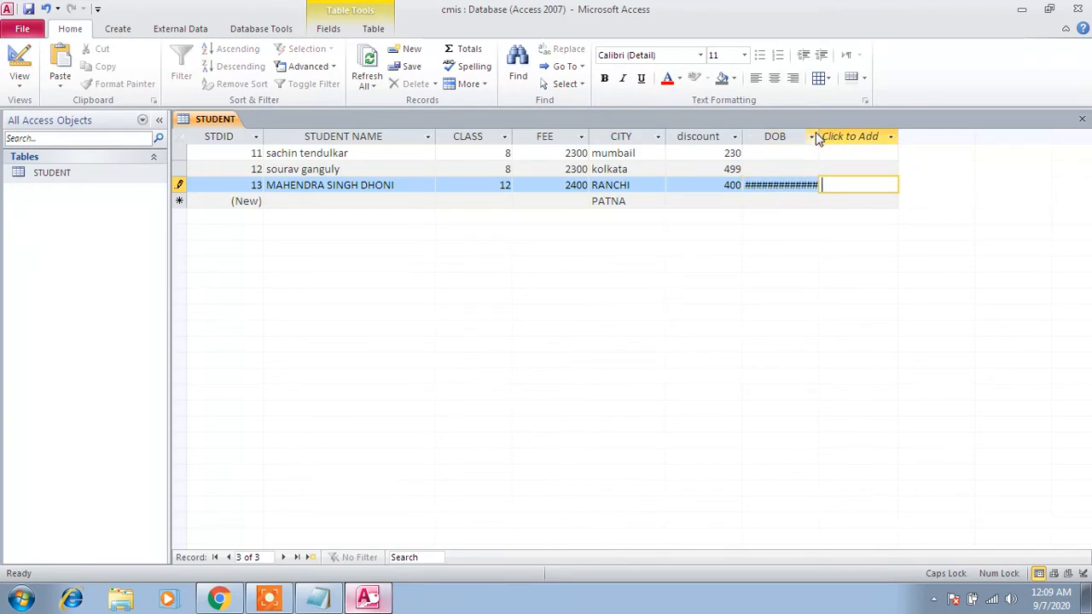
pyautogui.moveTo(820, 136); pyautogui.dragTo(904, 141)
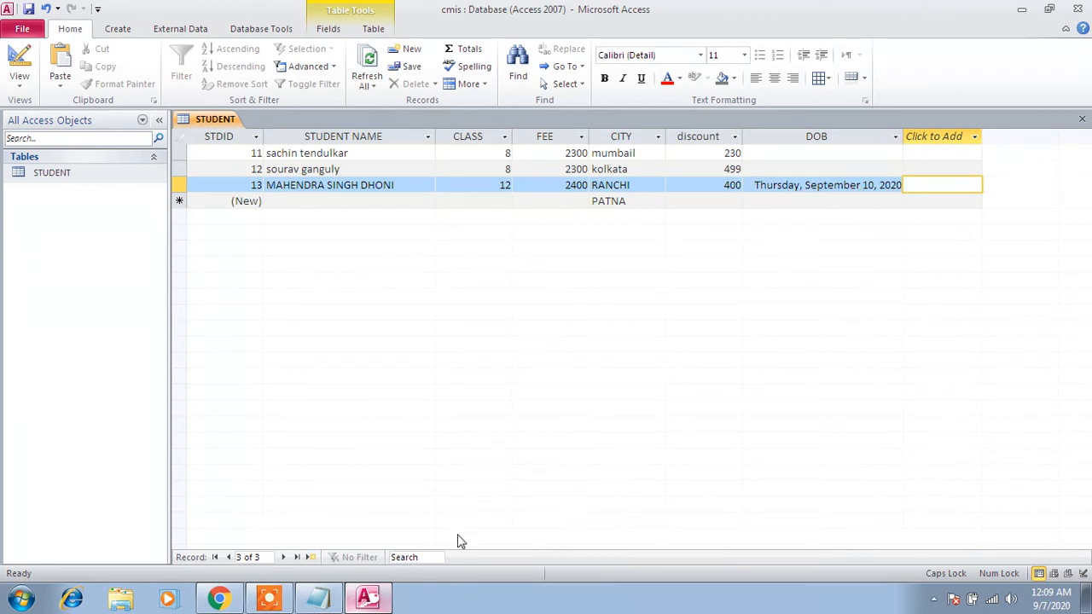
# - Set the DOB field's Format property to Medium Date in the STUDENT table design, save it and reopen the datasheet
pyautogui.rightClick(68, 176)
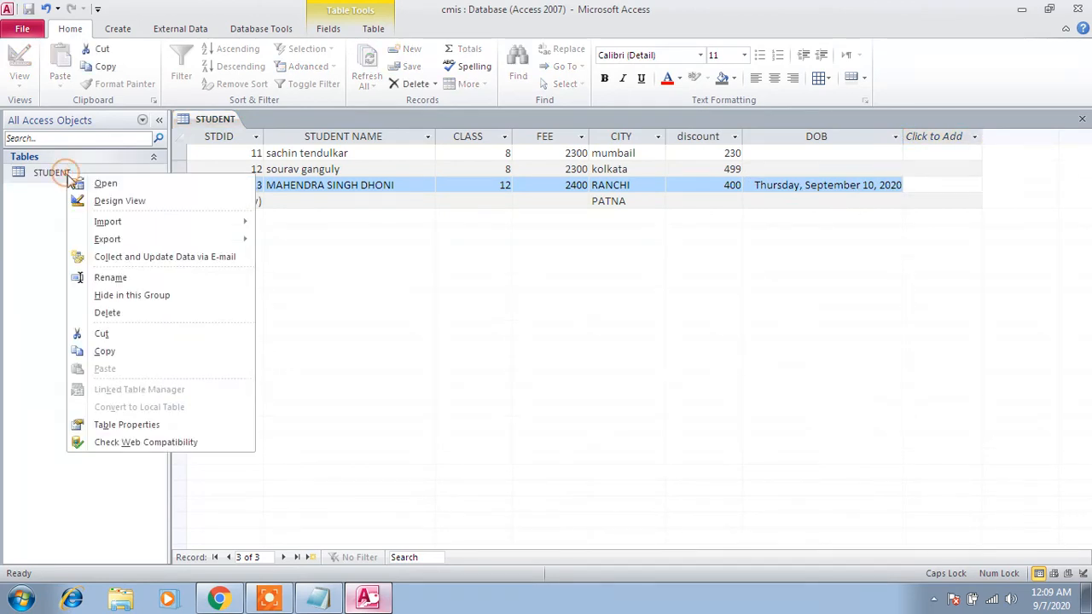
pyautogui.click(94, 199)
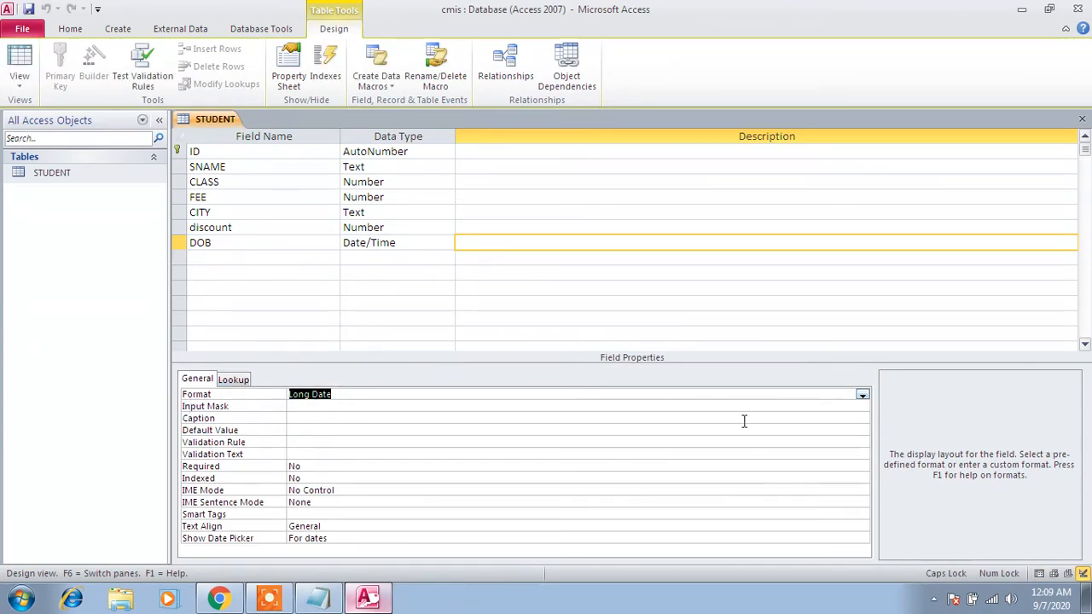
pyautogui.click(862, 395)
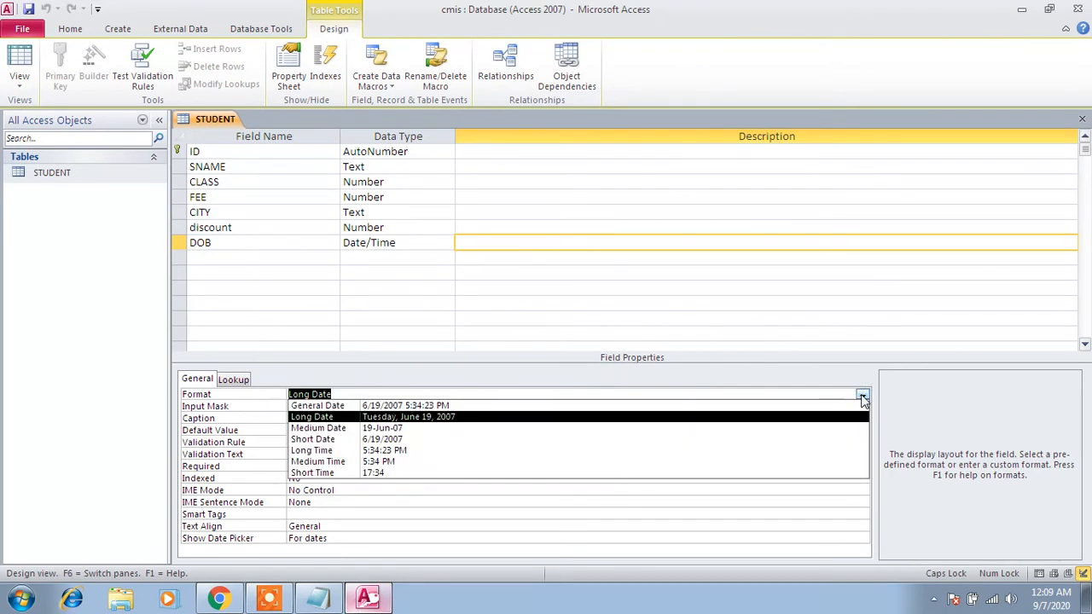
pyautogui.click(812, 435)
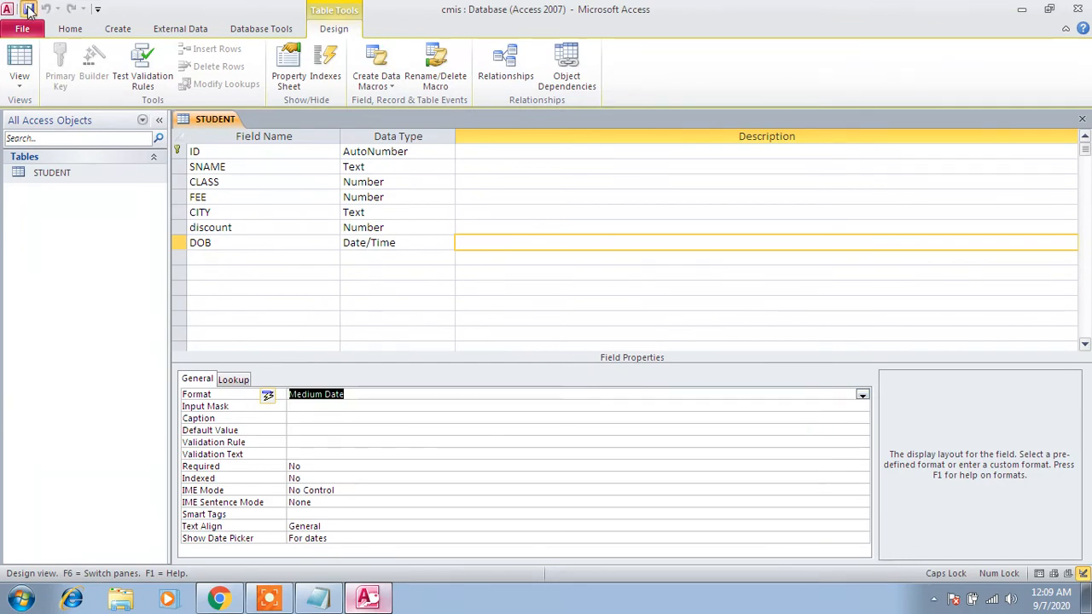
pyautogui.doubleClick(44, 175)
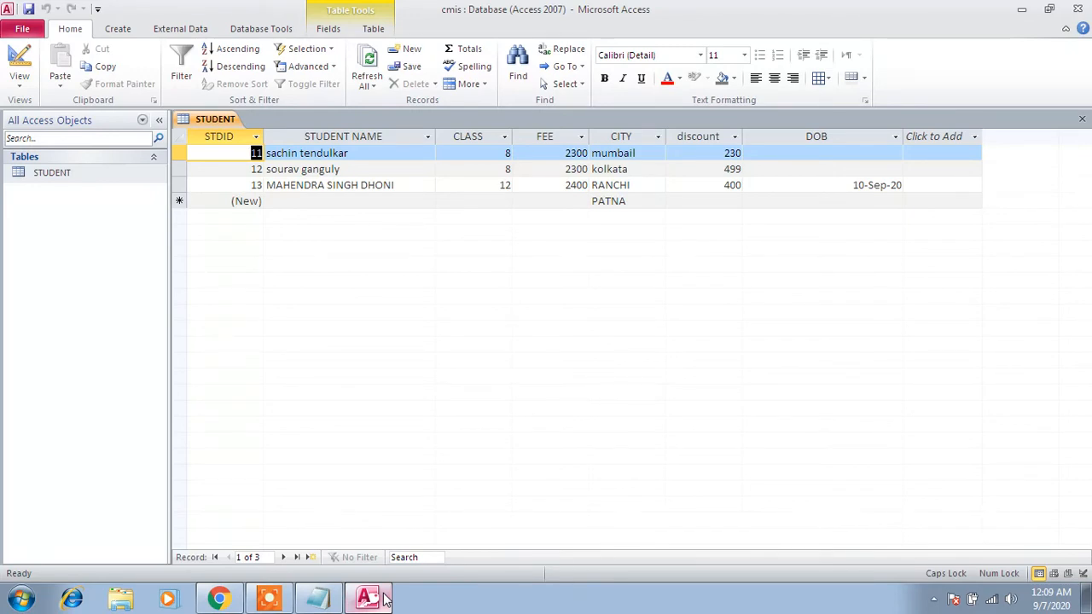
pyautogui.click(273, 596)
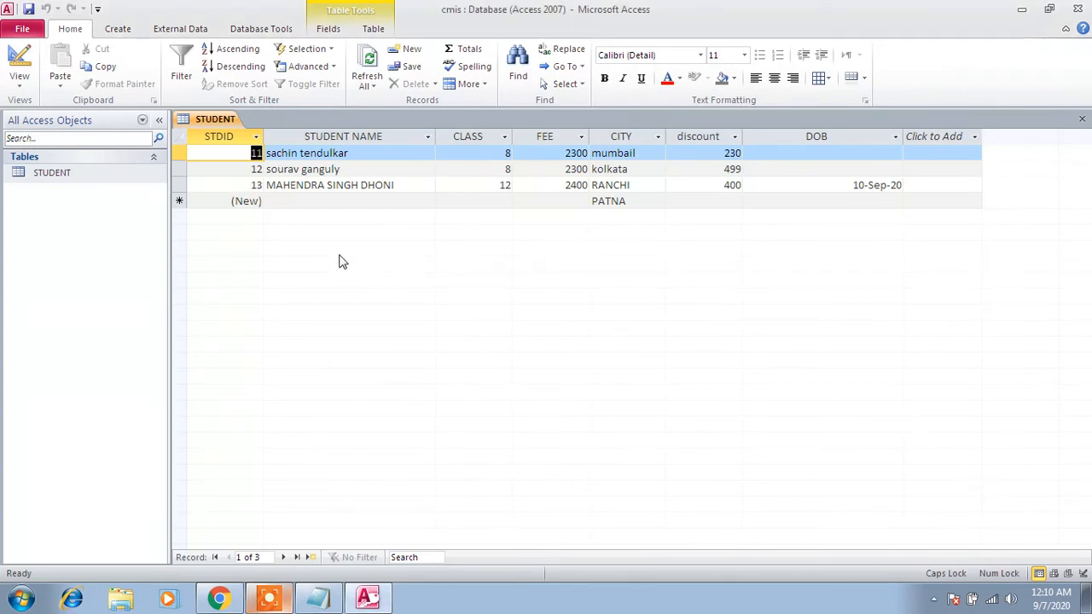
# - Set the SNAME field's Format property to > in the table design, save it and reopen the STUDENT datasheet
pyautogui.rightClick(104, 178)
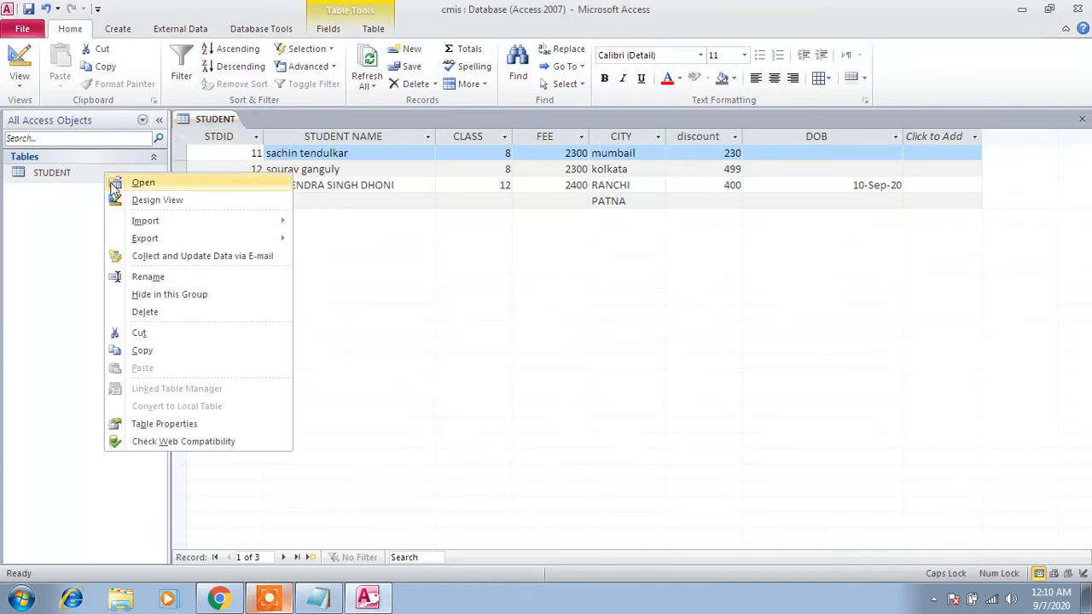
pyautogui.click(128, 195)
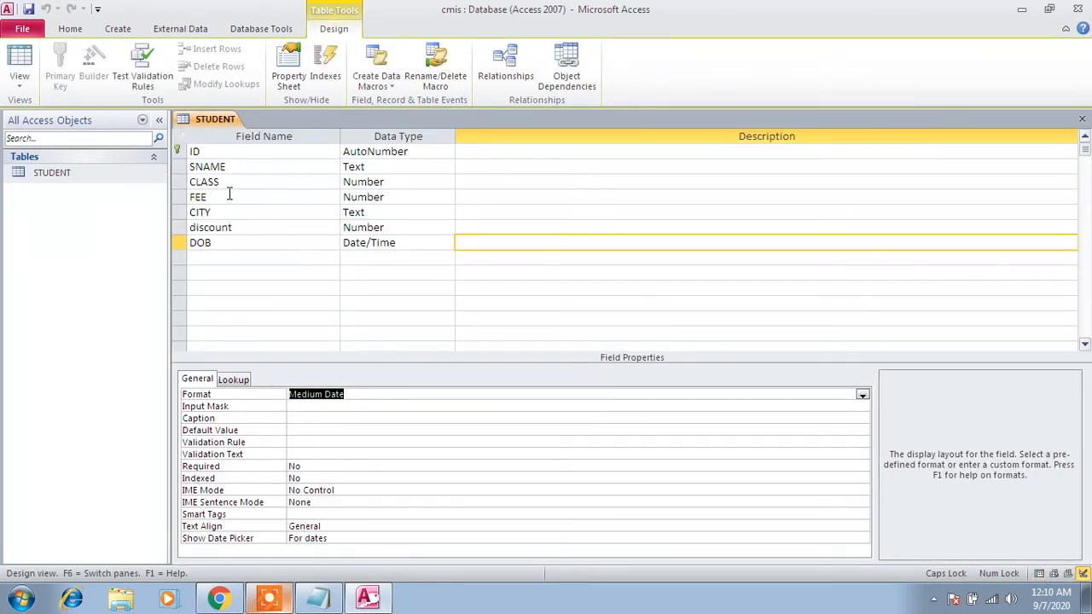
pyautogui.click(182, 168)
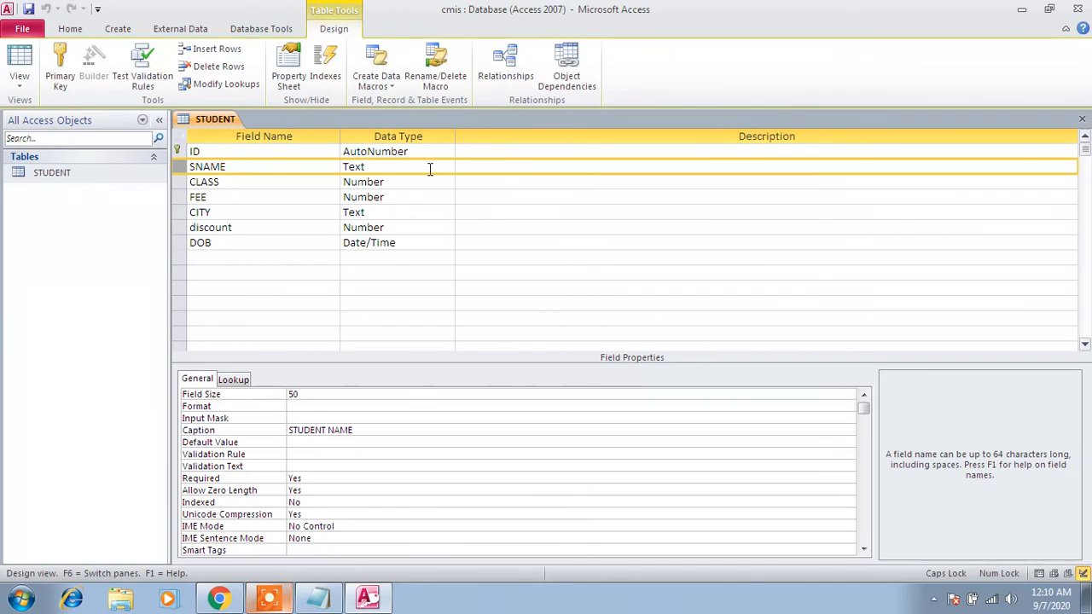
pyautogui.click(323, 407)
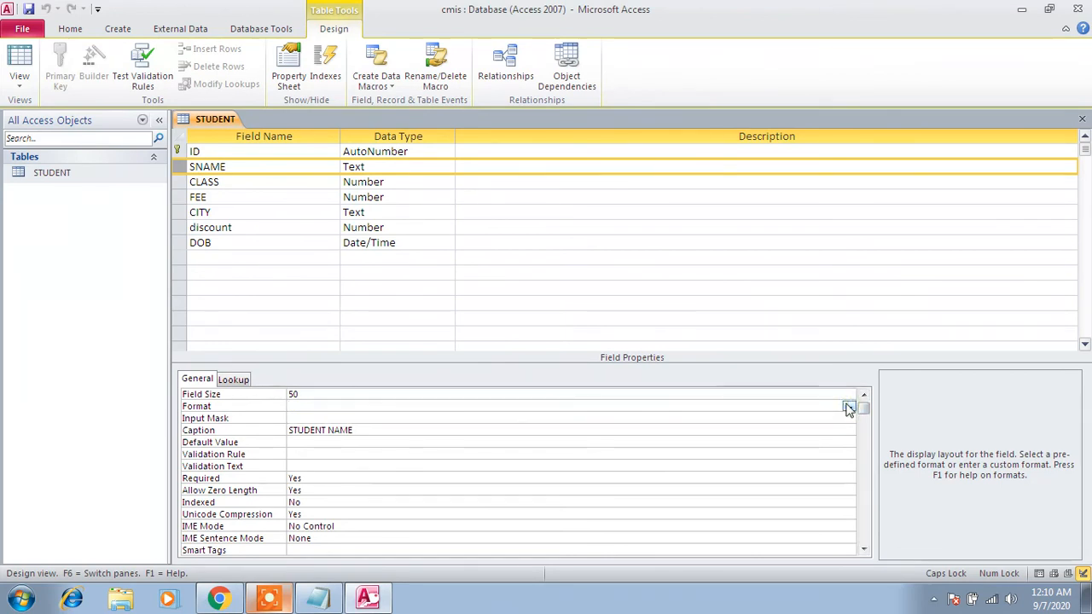
pyautogui.write('>')
pyautogui.click(48, 172)
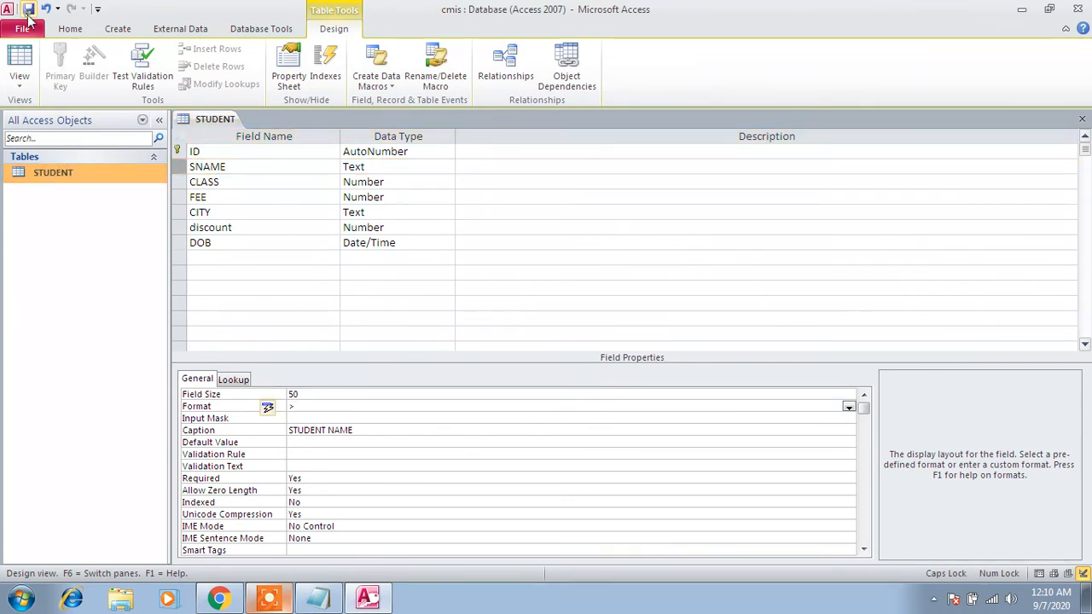
pyautogui.click(29, 10)
pyautogui.doubleClick(48, 174)
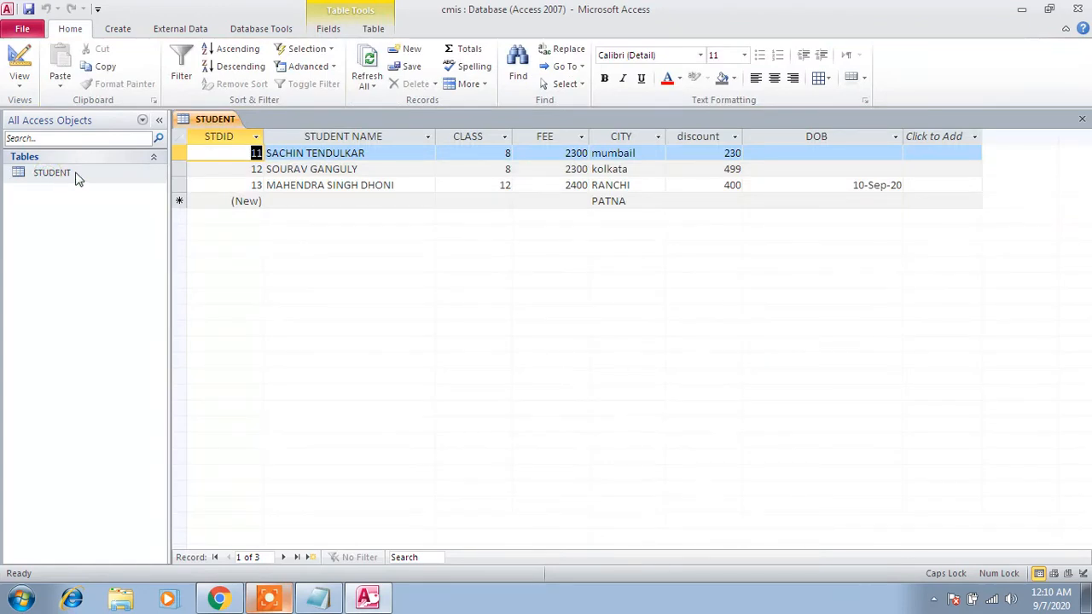
# - Add a fourth record with the student's full name in lowercase letters
pyautogui.click(281, 201)
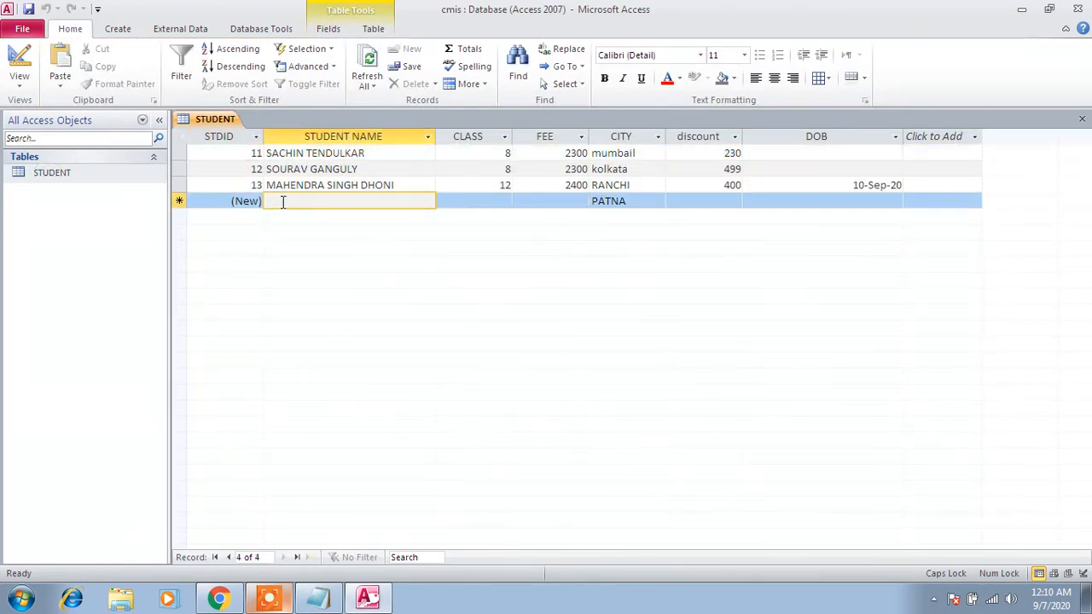
pyautogui.press('capslock')
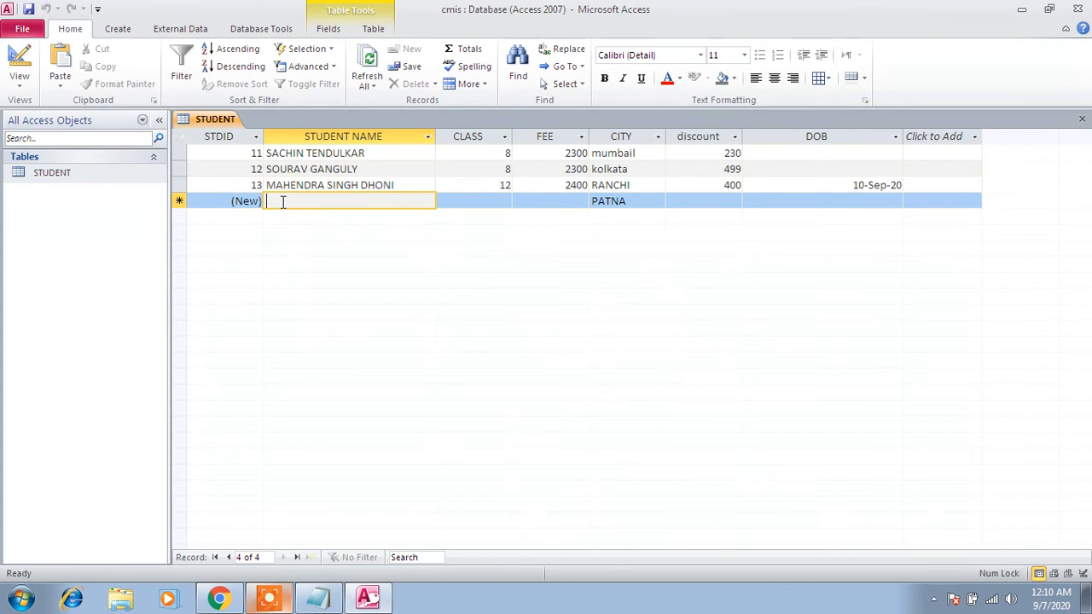
pyautogui.write('r')
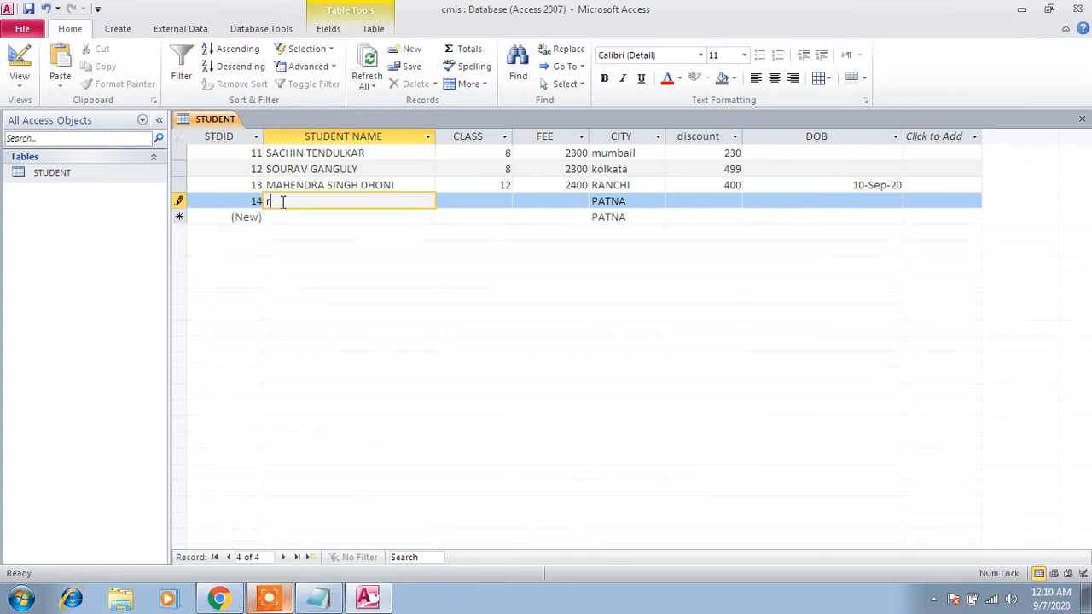
pyautogui.write('ahul dravid')
pyautogui.press('Tab')
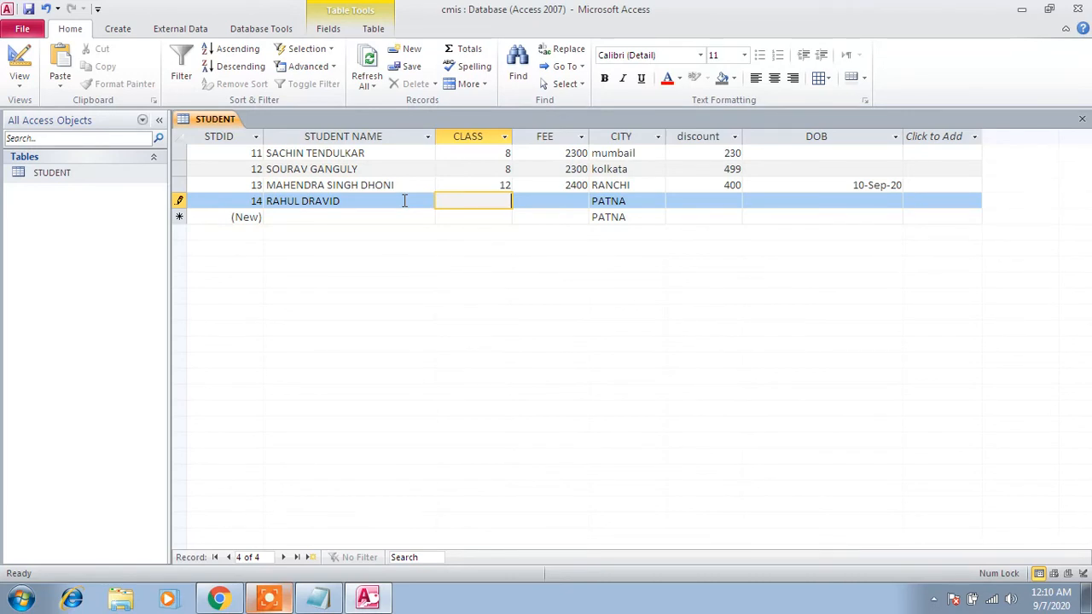
# - Enter class 10 in the fourth record, keep PATNA as the city and move on to a new record
pyautogui.press('Tab')
pyautogui.press('Tab')
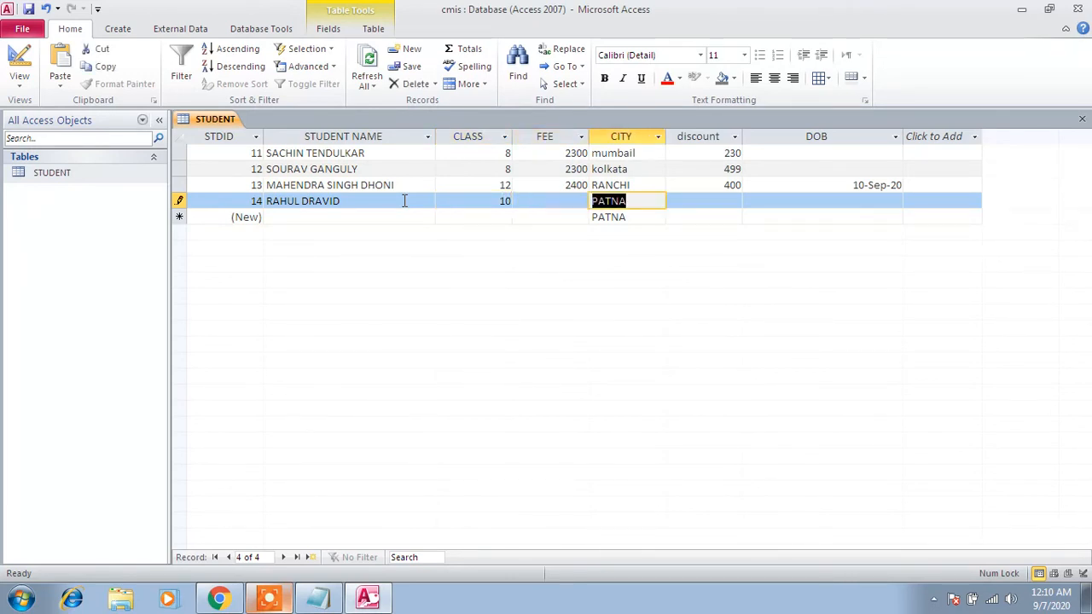
pyautogui.press('Tab')
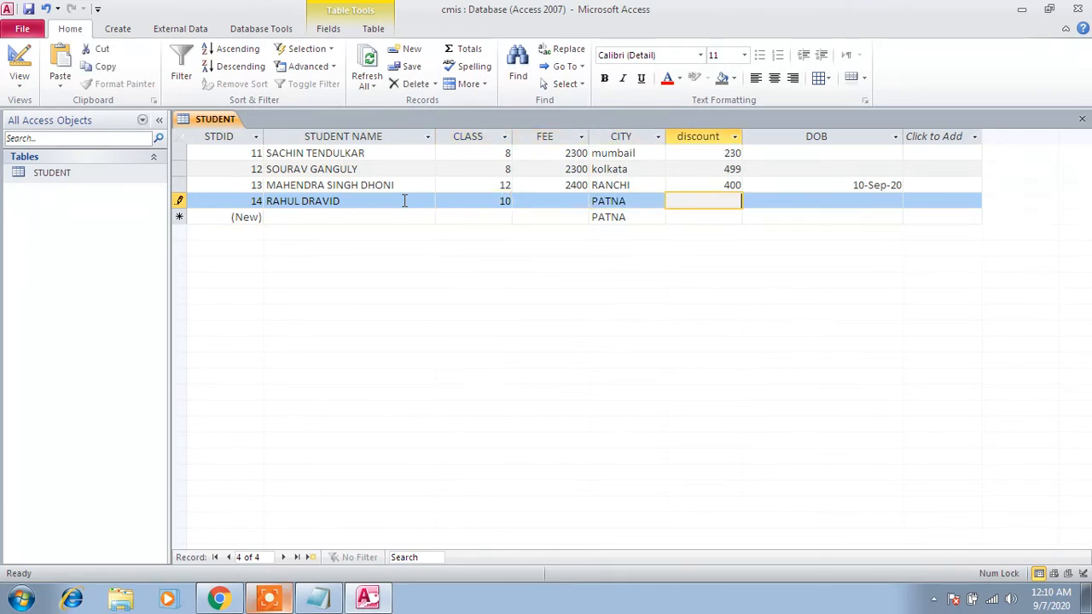
pyautogui.press('Tab')
pyautogui.press('Tab')
pyautogui.press('Tab')
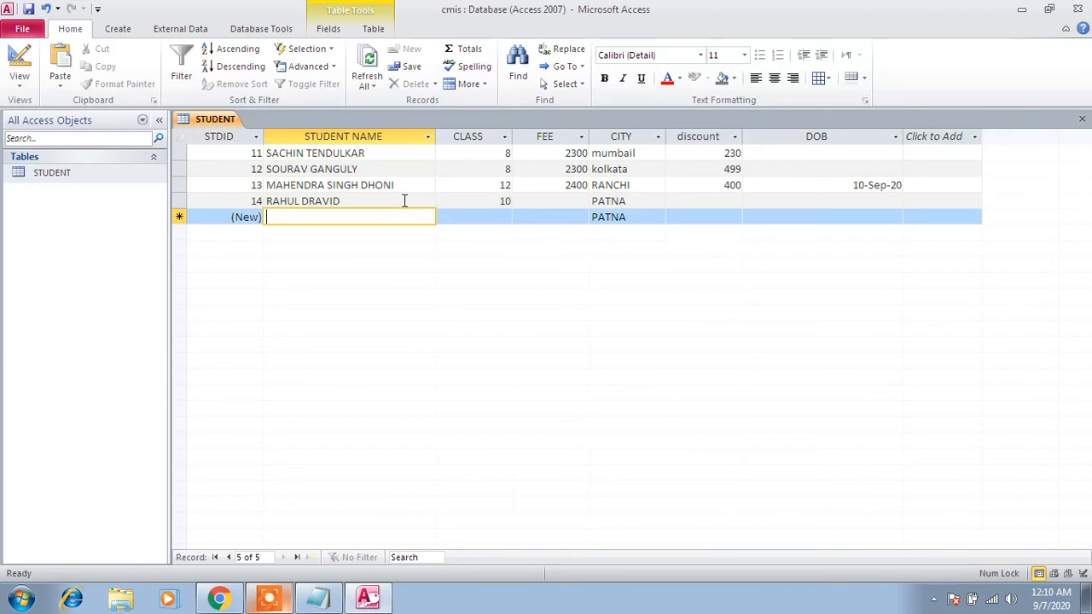
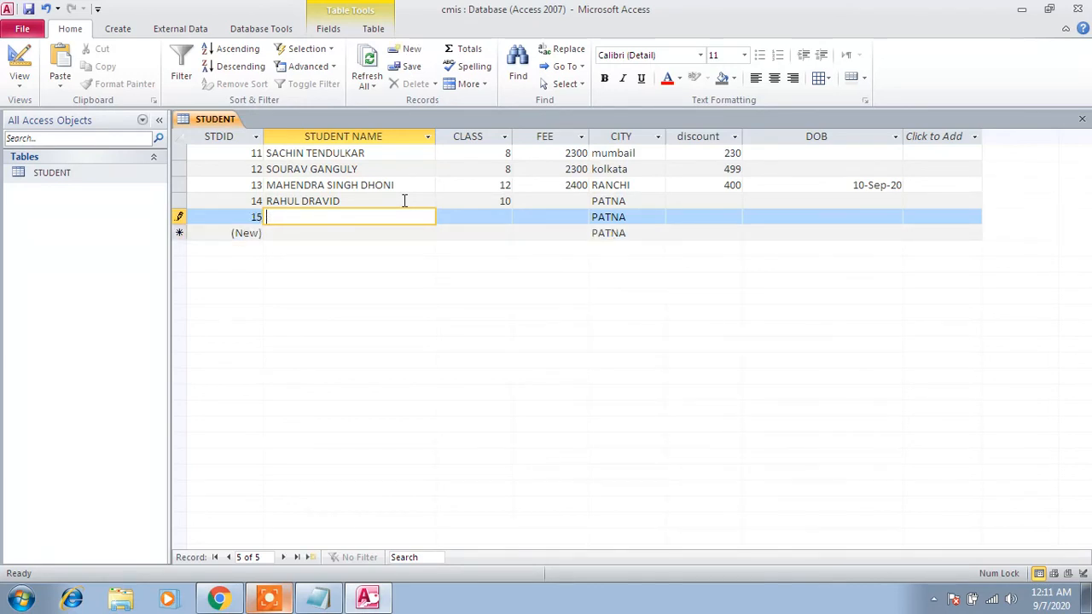
# - Begin the fifth record with the student's first name in lowercase and delete the last letter of the fourth student's name
pyautogui.click(404, 200)
pyautogui.press('BackSpace')
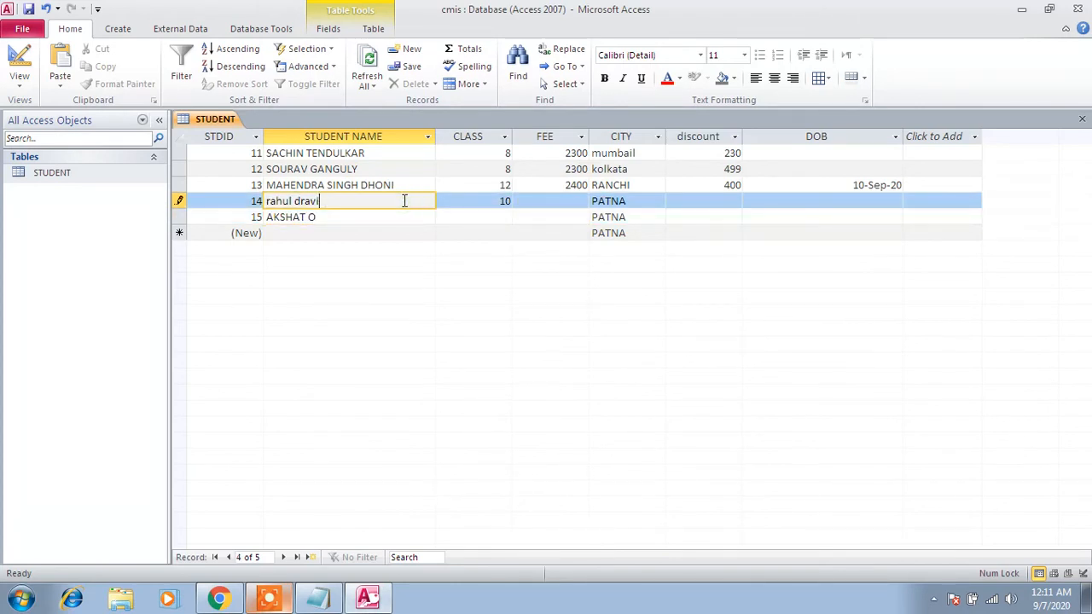
# - Replace the stray trailing letter in the fifth student's name with the surname in lowercase
pyautogui.click(382, 219)
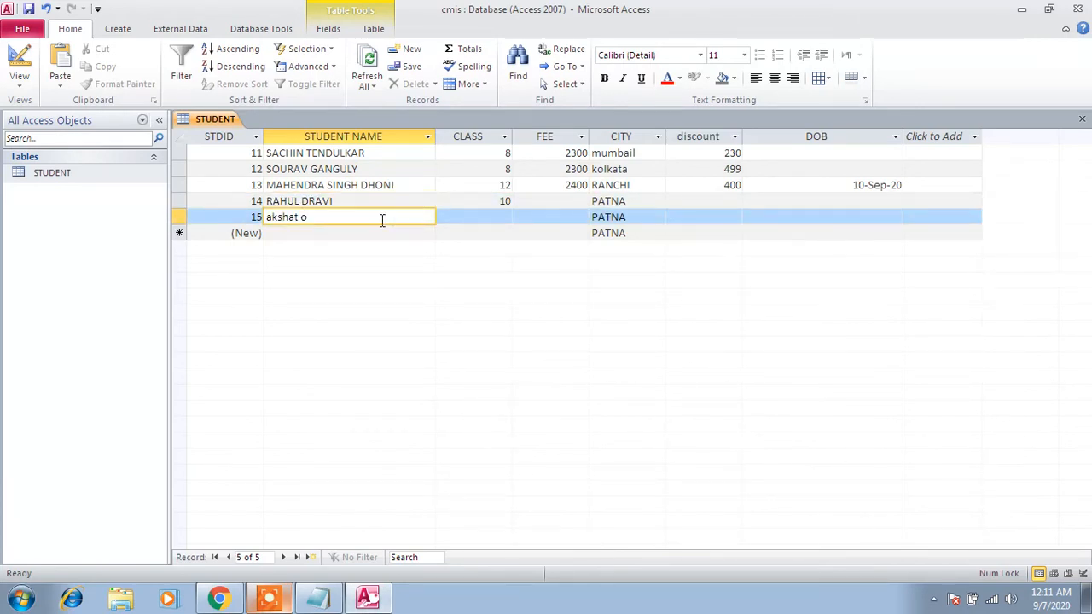
pyautogui.press('BackSpace')
pyautogui.press('Tab')
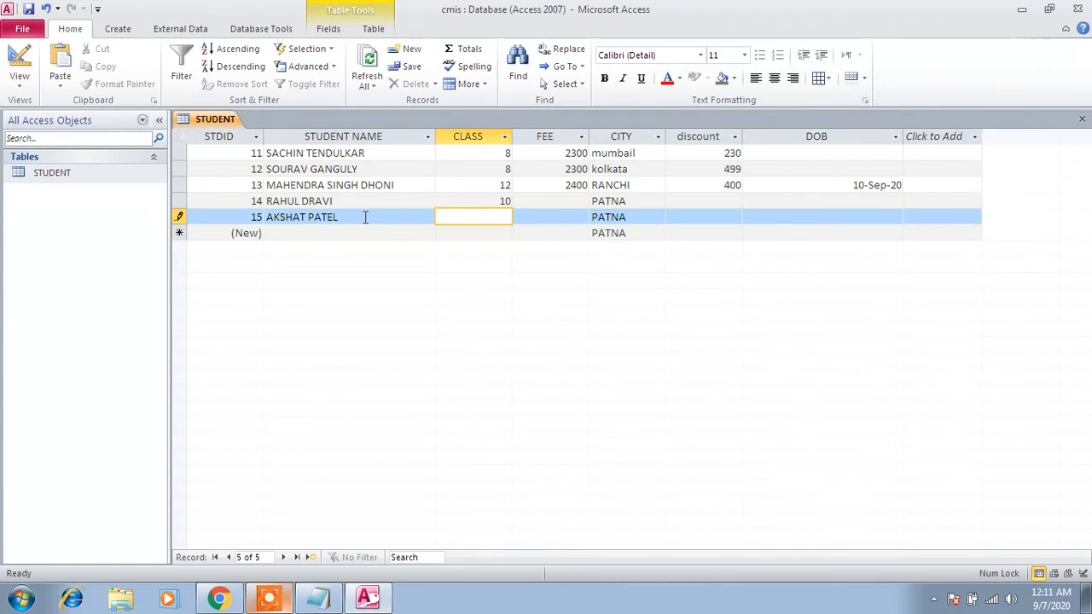
# - Switch to Notepad, remove the 2.FORMAT line from the FIELD PROPERTIES list and return to Access
pyautogui.click(316, 601)
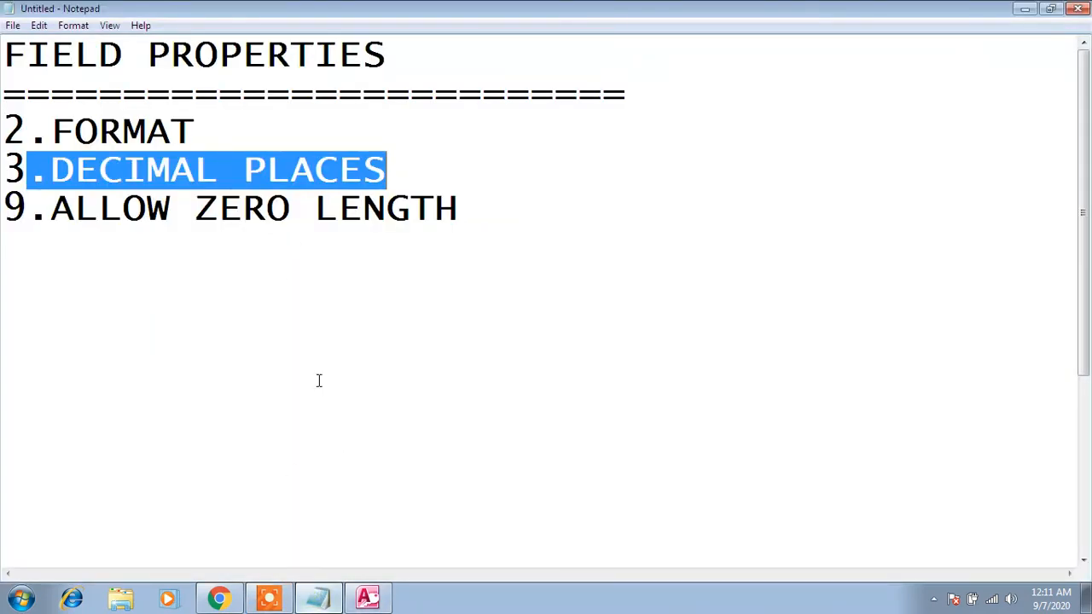
pyautogui.moveTo(4, 92); pyautogui.dragTo(4, 133)
pyautogui.press('Delete')
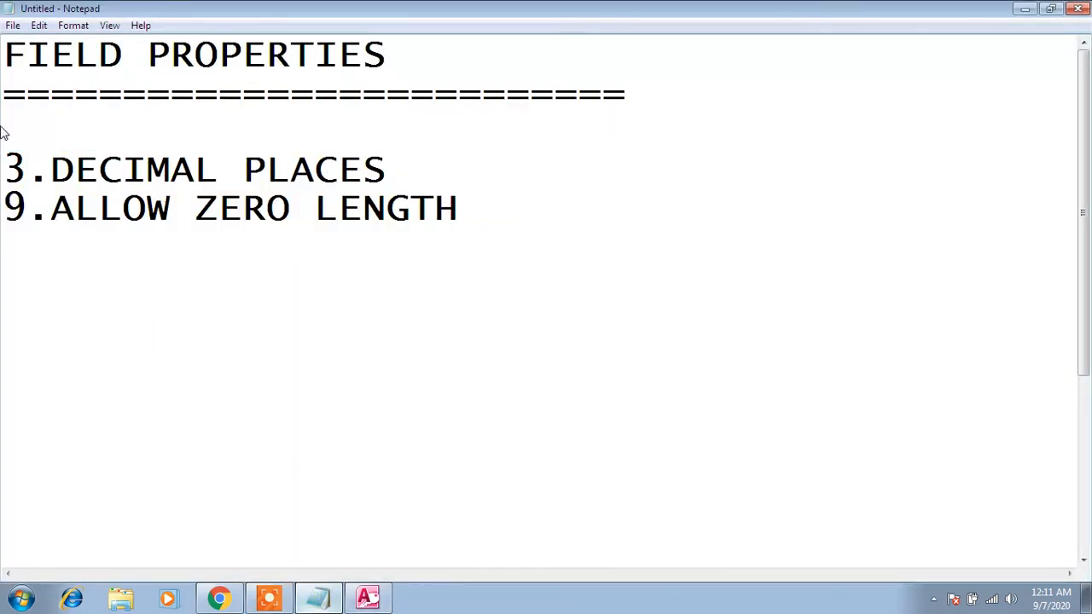
pyautogui.press('BackSpace')
pyautogui.click(367, 598)
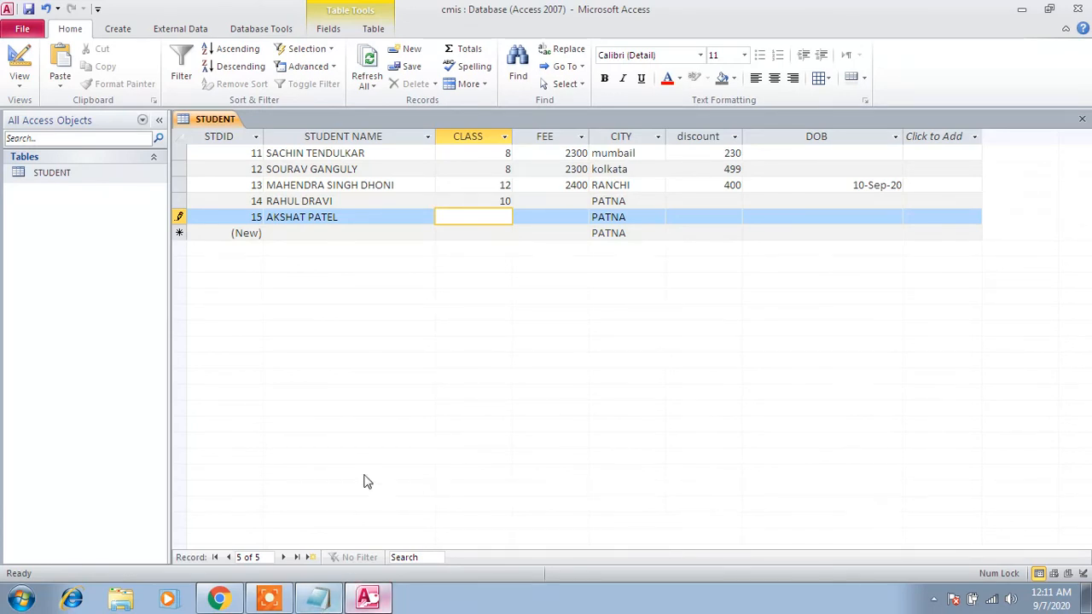
# - Set the SNAME field's Format property to < in the table design, save it and reopen the STUDENT datasheet
pyautogui.click(73, 173)
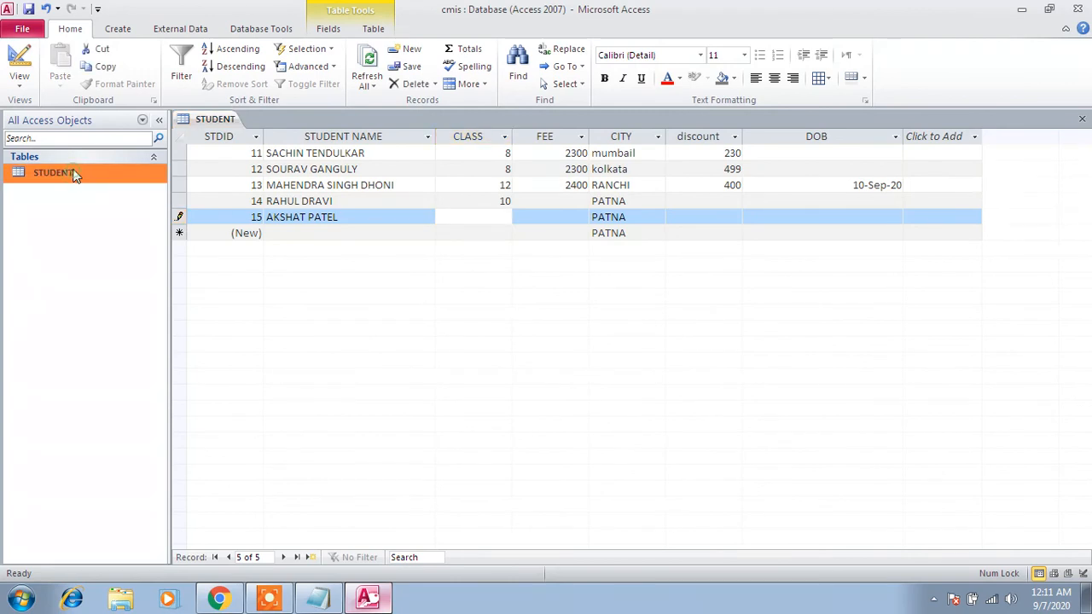
pyautogui.rightClick(74, 173)
pyautogui.click(111, 197)
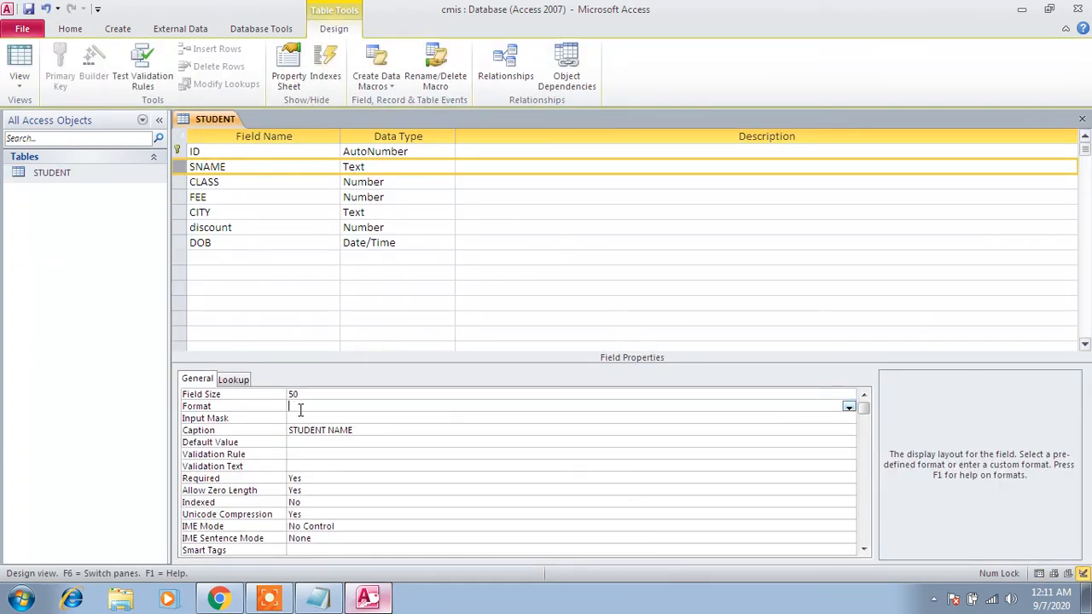
pyautogui.click(29, 10)
pyautogui.doubleClick(49, 174)
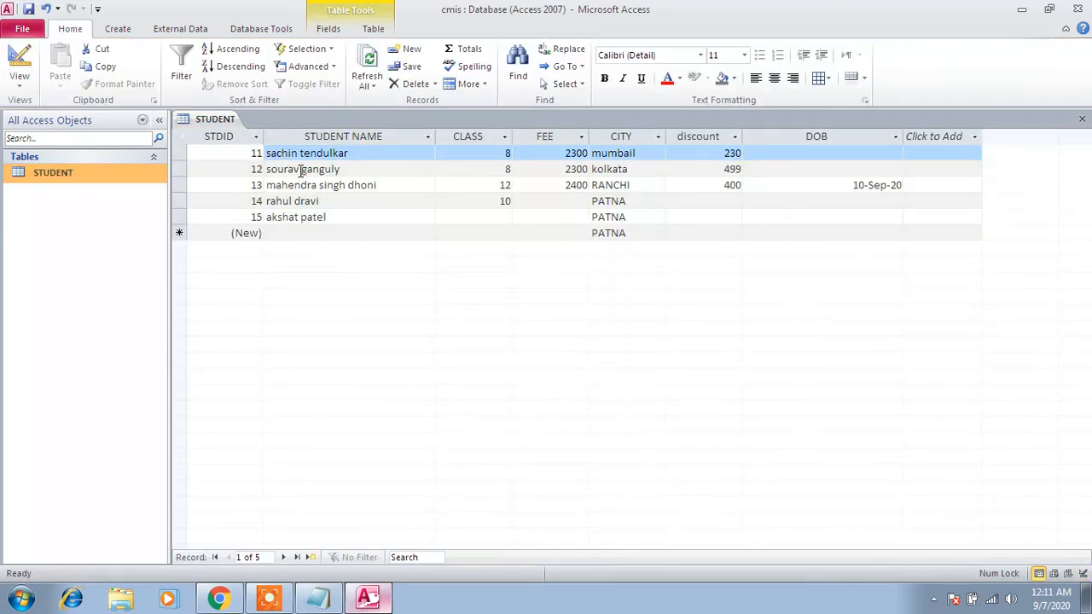
# - Set the DOB field's Format property to General Date in the table design, save it and reopen the STUDENT datasheet
pyautogui.rightClick(113, 182)
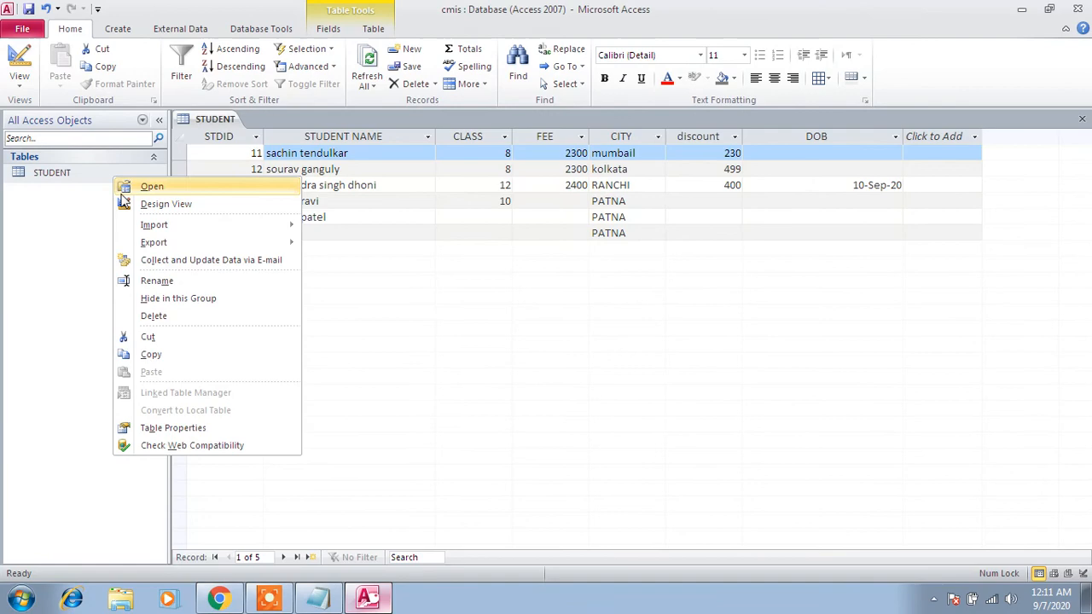
pyautogui.click(162, 202)
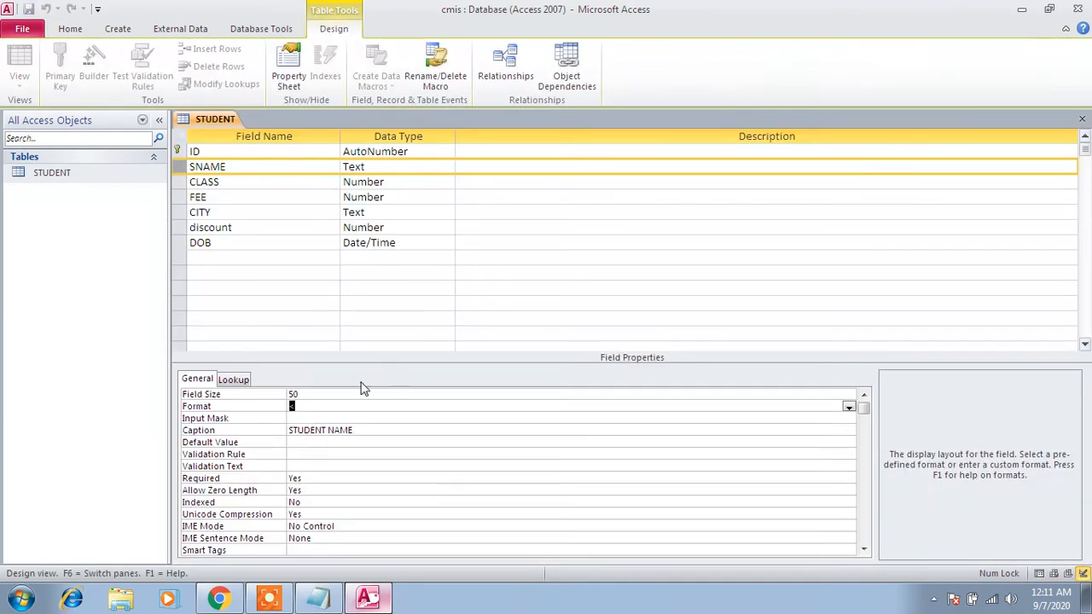
pyautogui.click(186, 248)
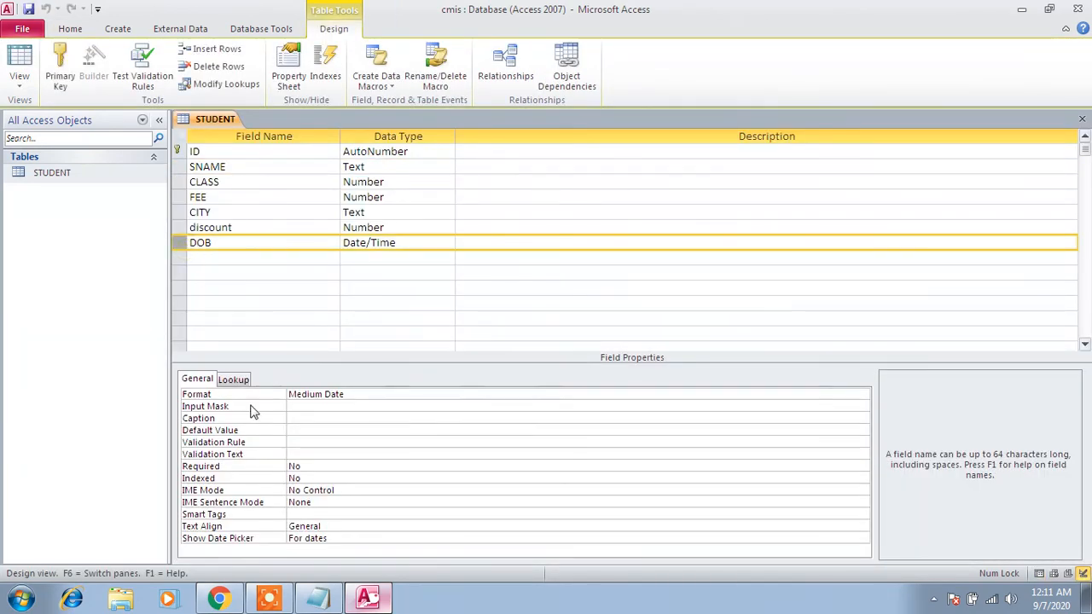
pyautogui.click(324, 394)
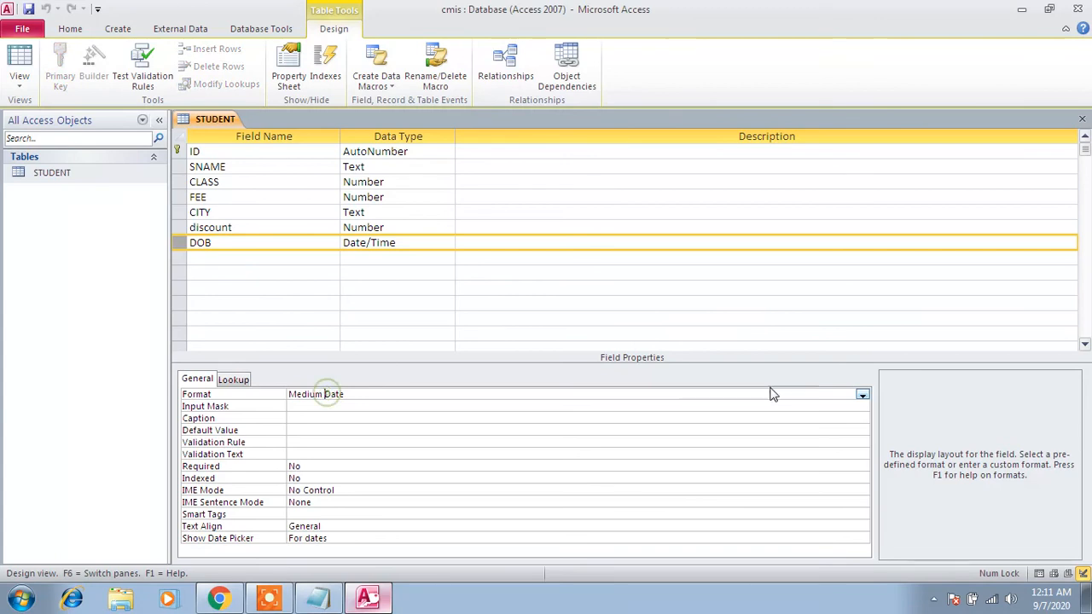
pyautogui.click(863, 396)
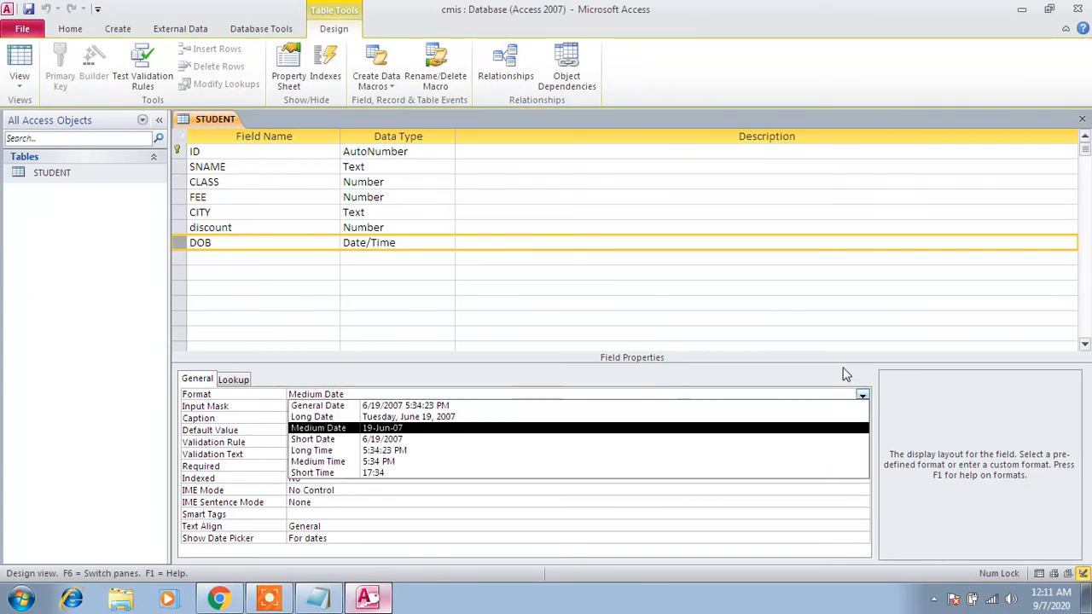
pyautogui.click(575, 408)
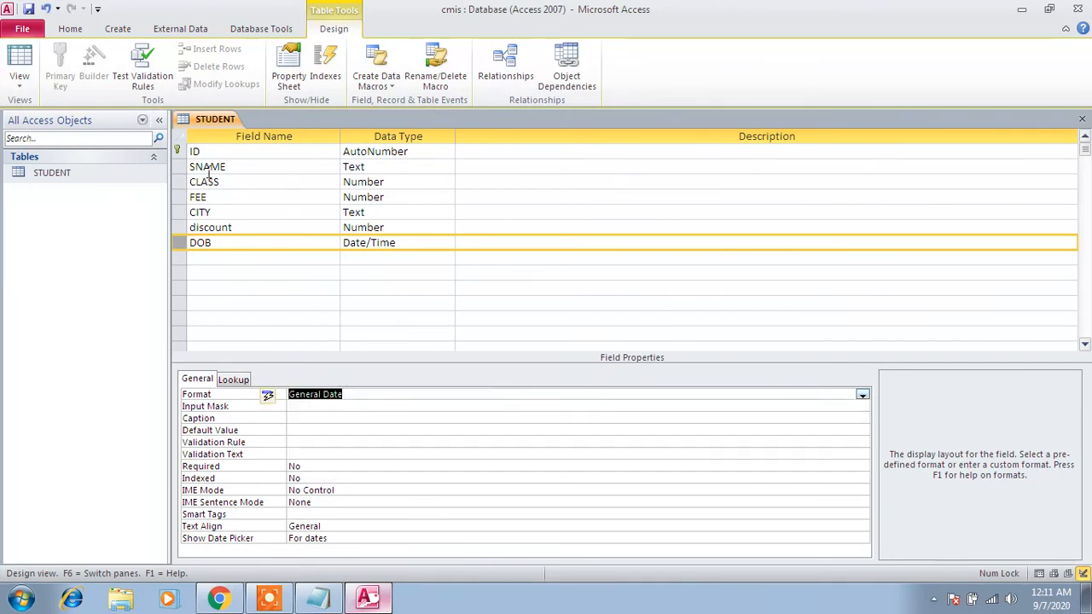
pyautogui.doubleClick(53, 172)
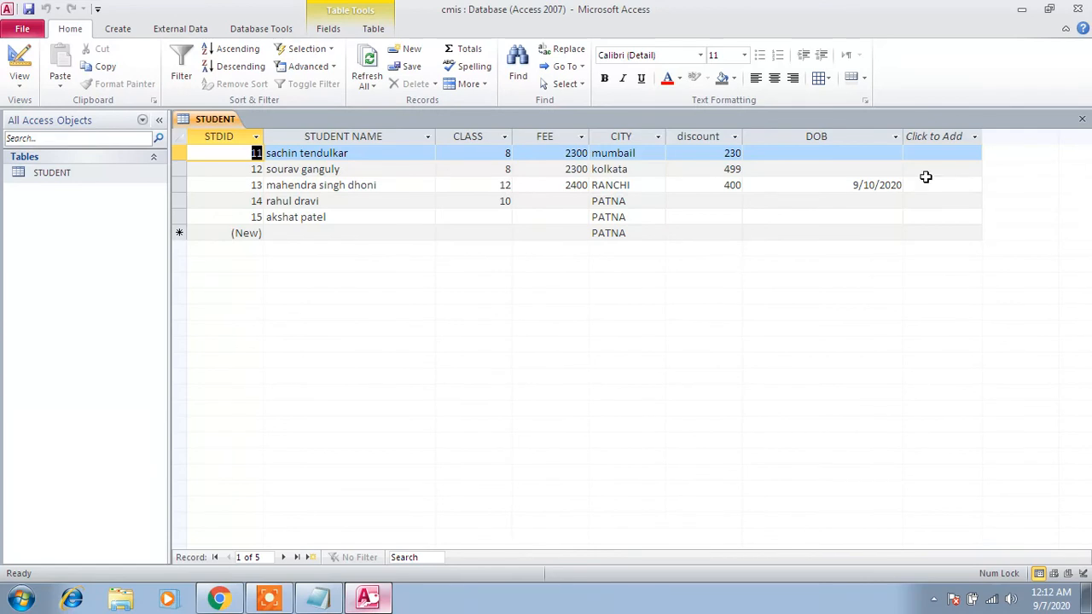
# - Widen the DOB column slightly and set the DOB field's Format to Short Date in the table design, returning to the STUDENT datasheet
pyautogui.moveTo(903, 143); pyautogui.dragTo(921, 143)
pyautogui.click(881, 313)
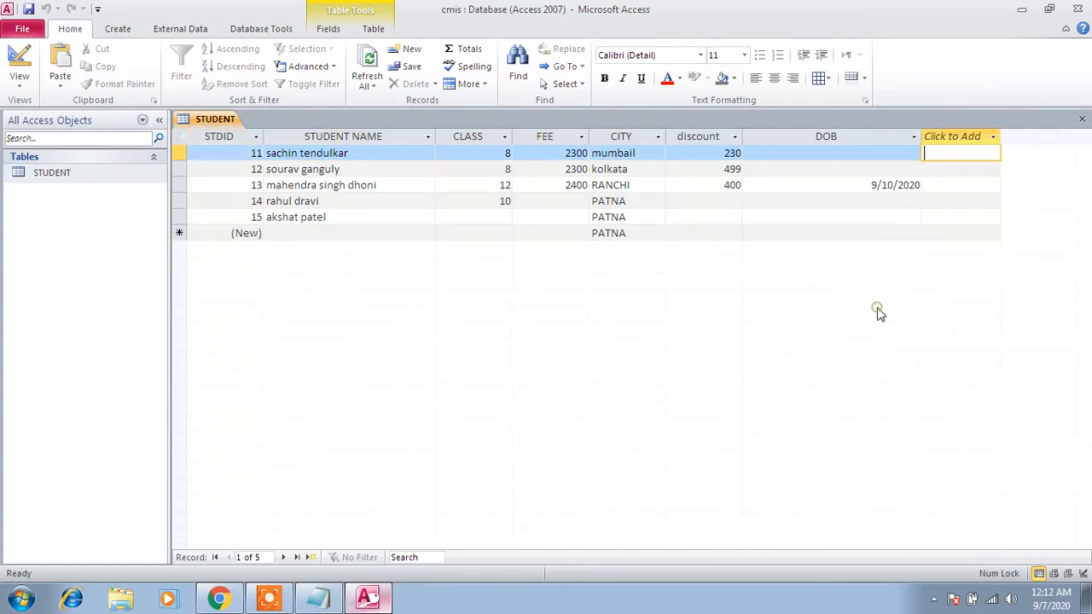
pyautogui.rightClick(89, 173)
pyautogui.click(126, 199)
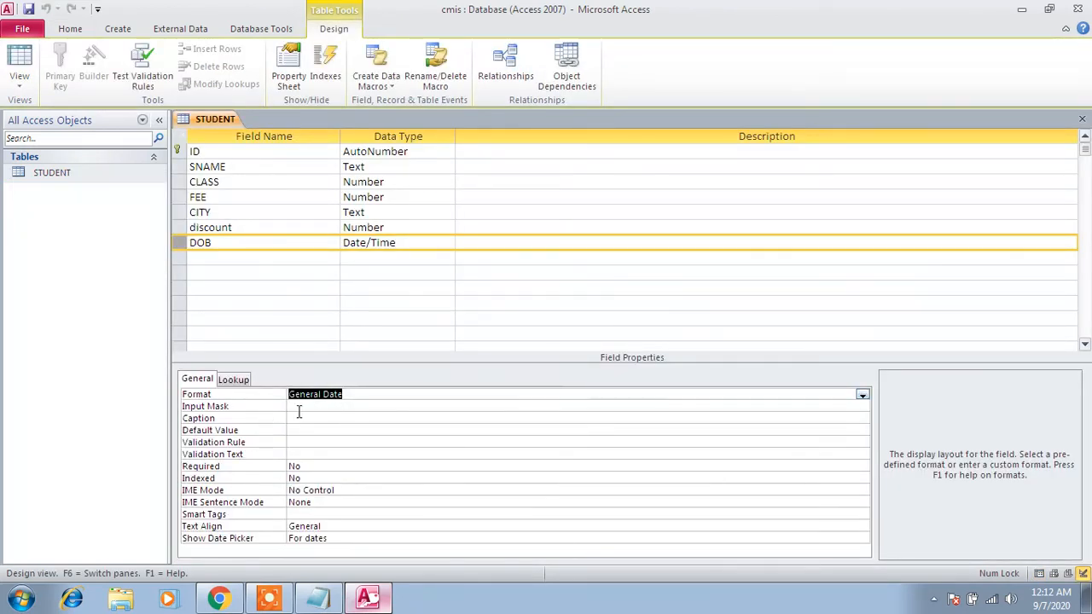
pyautogui.click(862, 395)
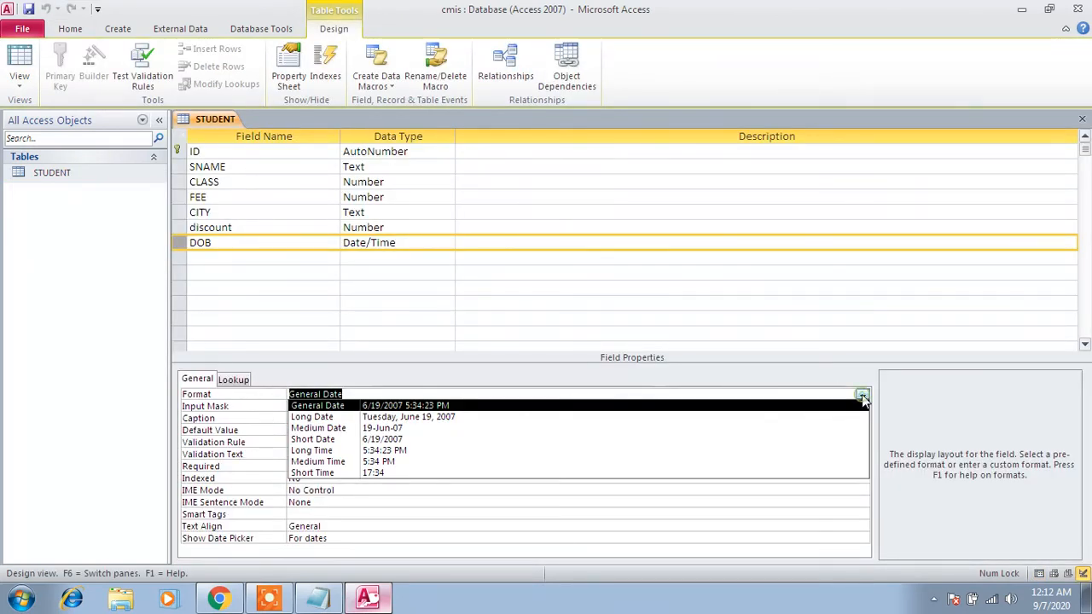
pyautogui.click(842, 439)
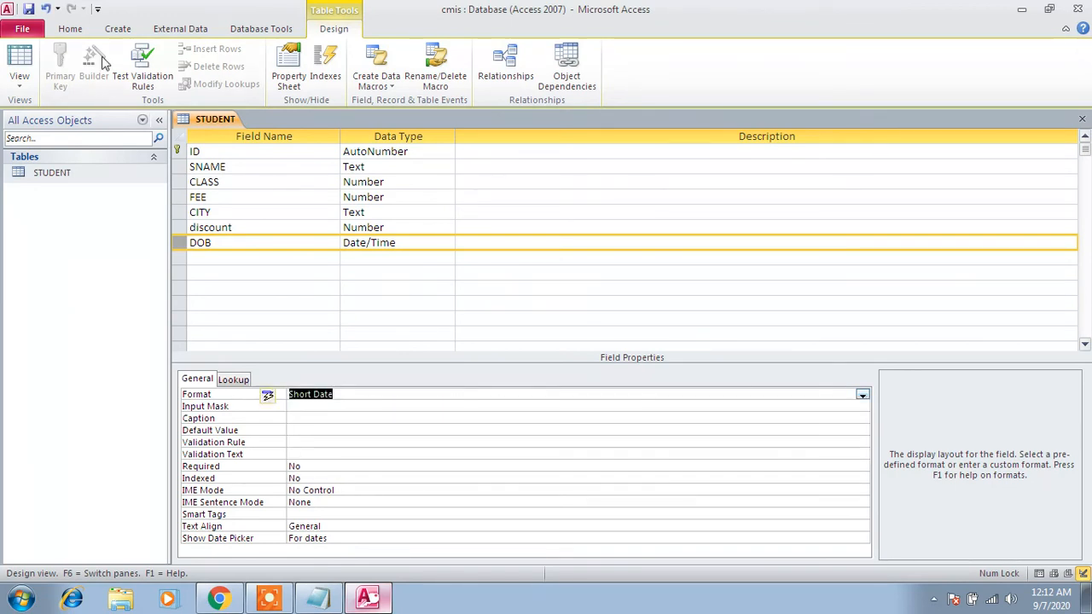
pyautogui.doubleClick(42, 177)
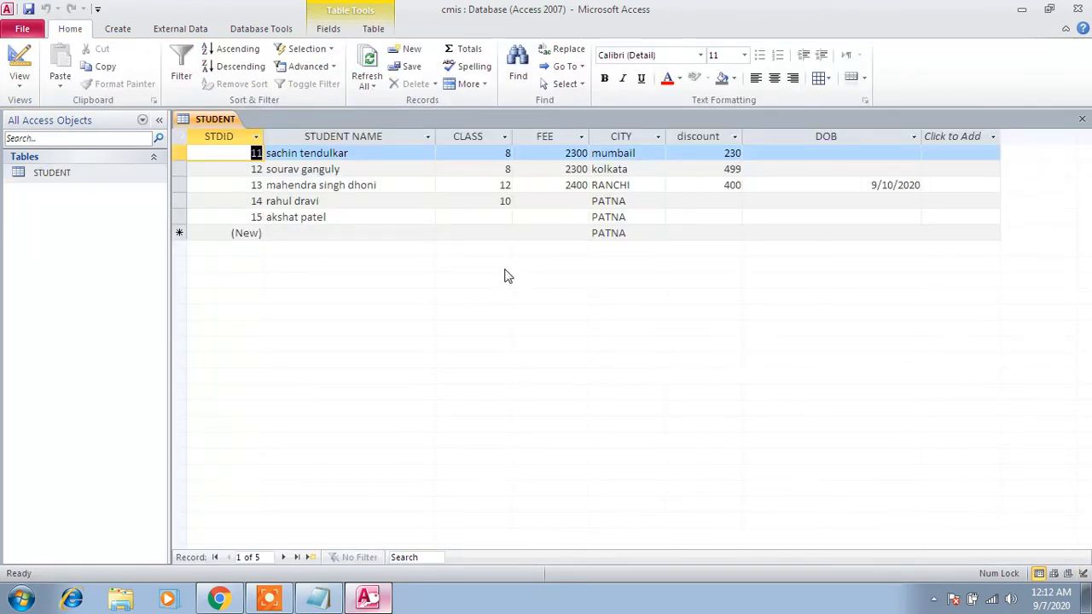
# - Examine the SNAME field's Format property in the table design and return to the STUDENT datasheet
pyautogui.click(333, 135)
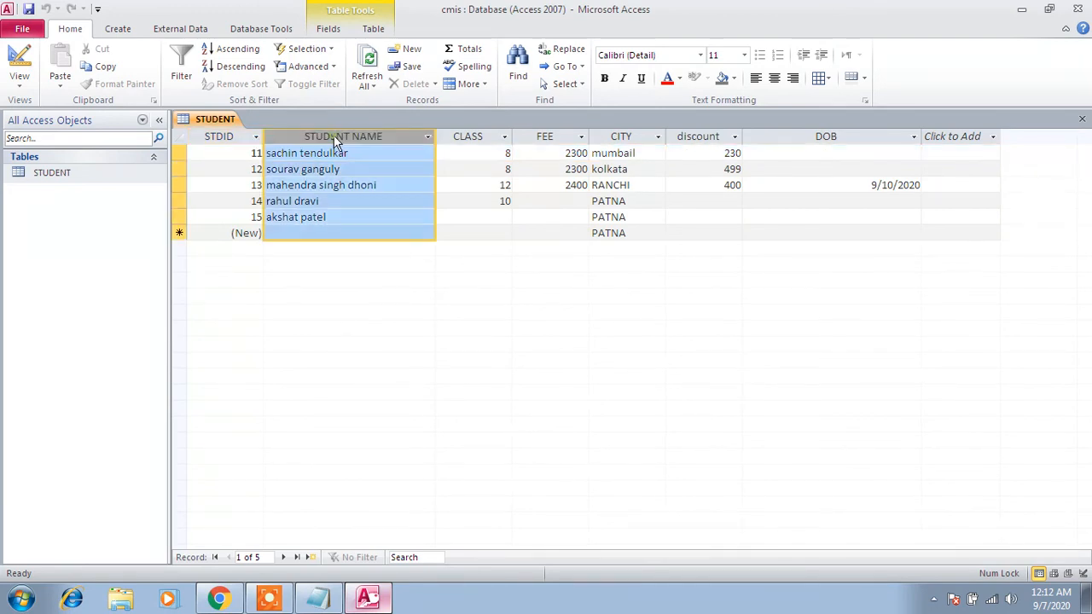
pyautogui.click(89, 180)
pyautogui.rightClick(89, 181)
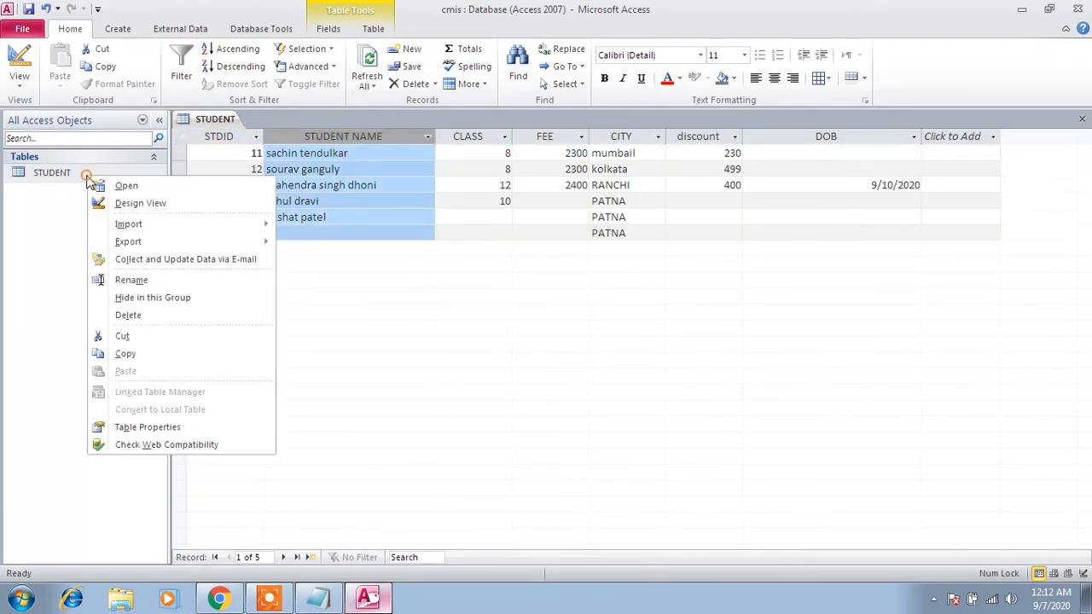
pyautogui.click(110, 204)
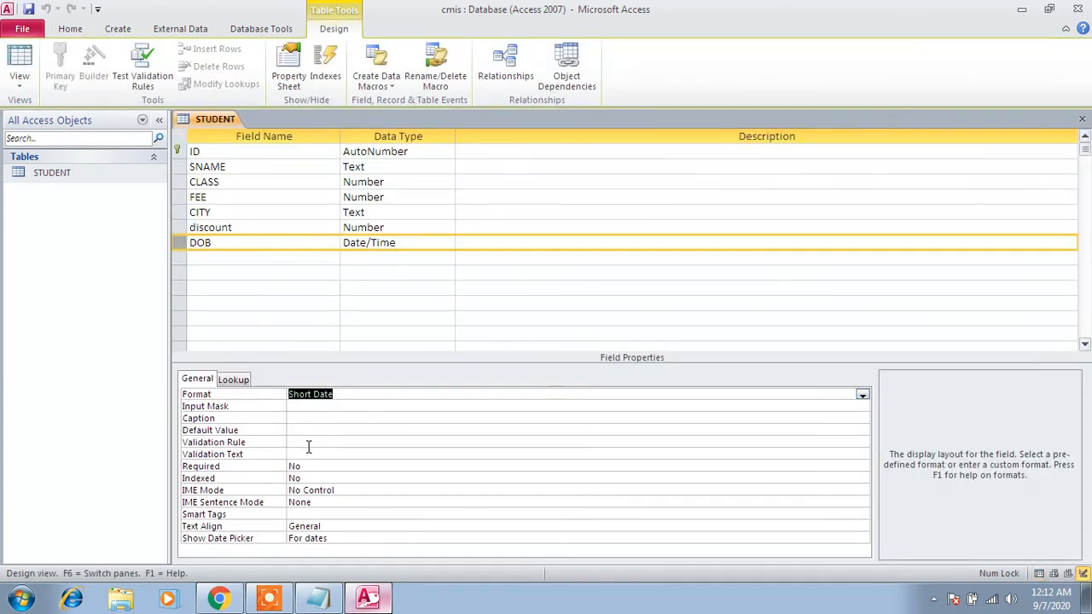
pyautogui.click(184, 170)
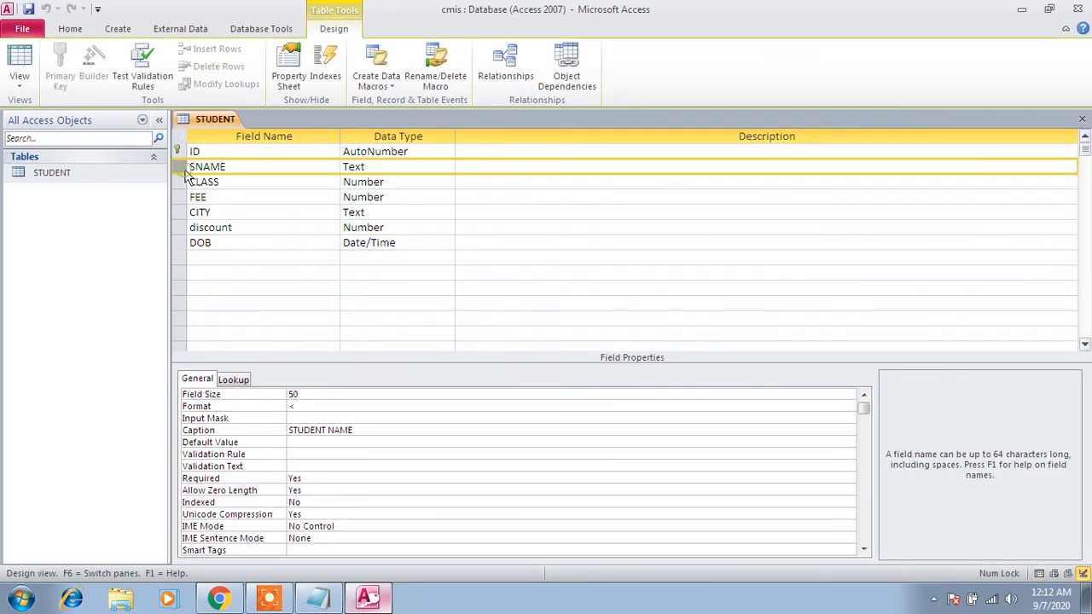
pyautogui.doubleClick(77, 178)
# - Start a new STUDENT record by entering the student's full name in capital letters in the STUDENT NAME field
pyautogui.click(303, 233)
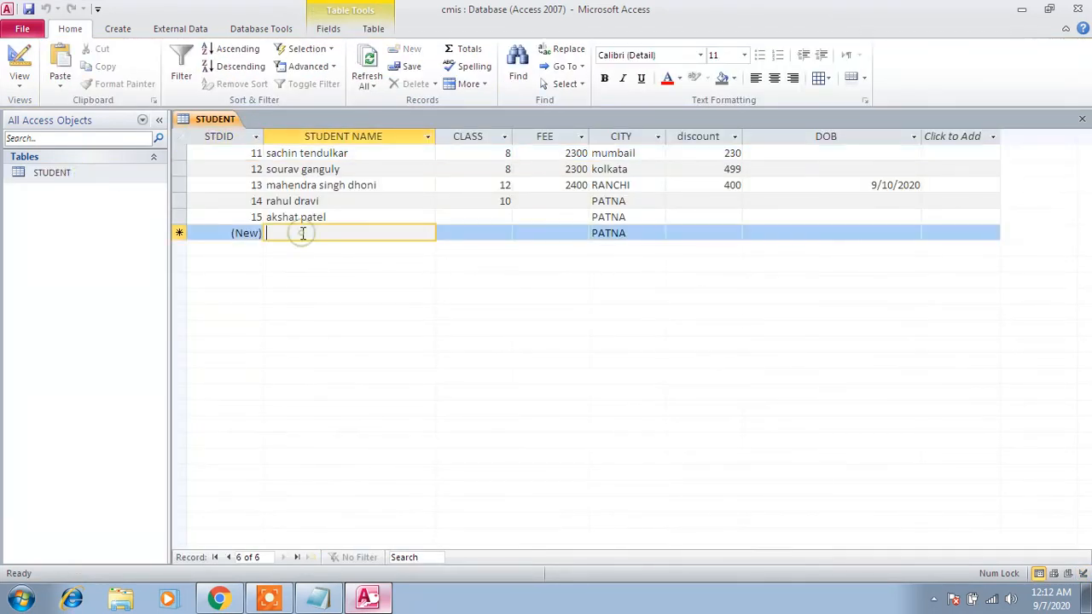
pyautogui.press('capslock')
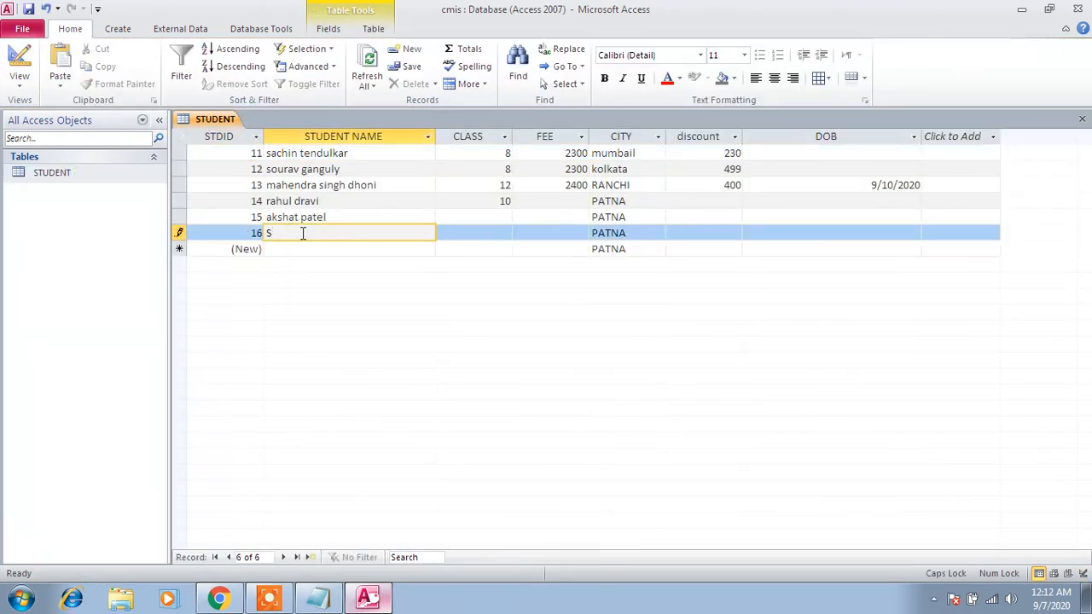
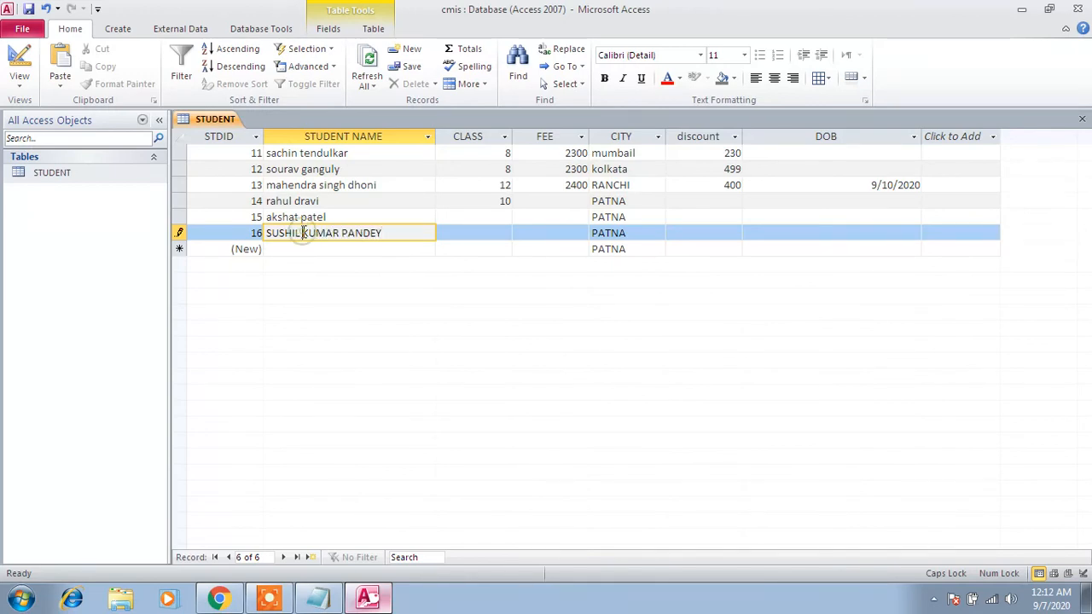
pyautogui.press('Tab')
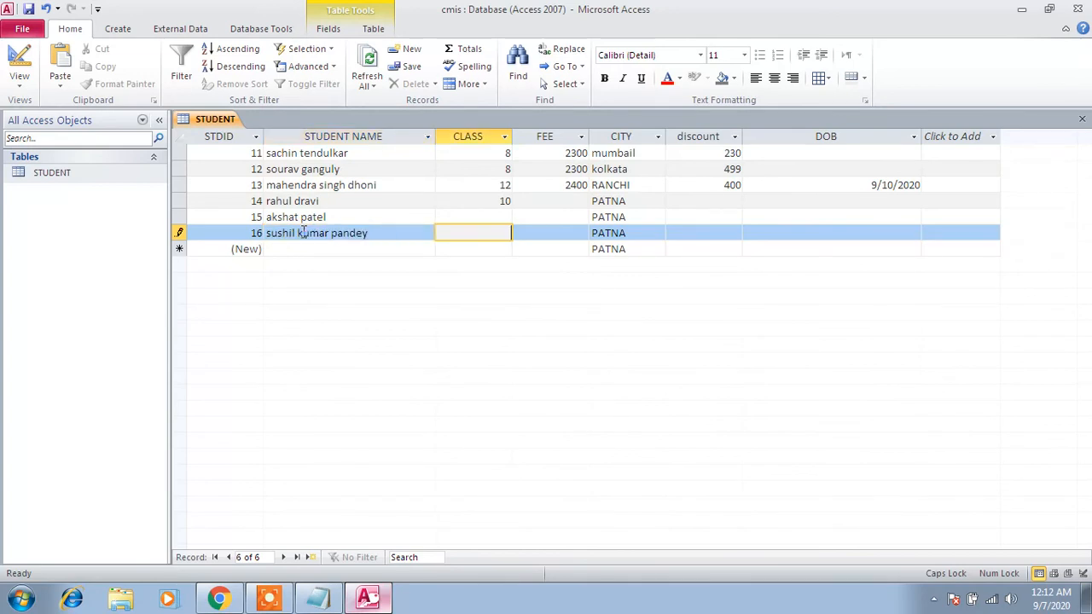
# - Complete the new record with class 4, fee 2300, the default city PATNA and discount 100, leaving DOB empty
pyautogui.press('Tab')
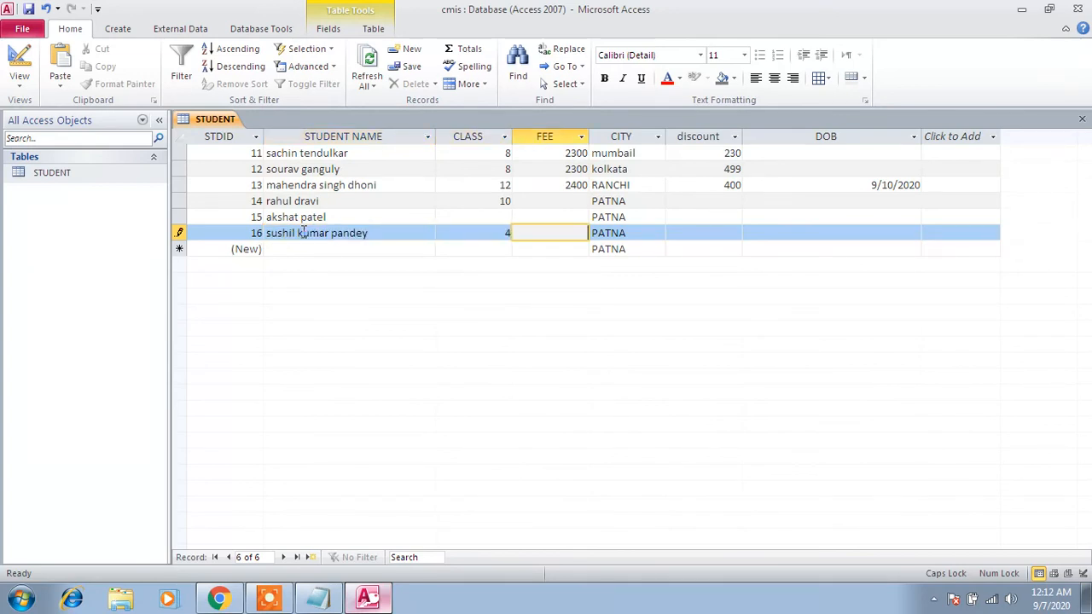
pyautogui.write('2300')
pyautogui.press('Tab')
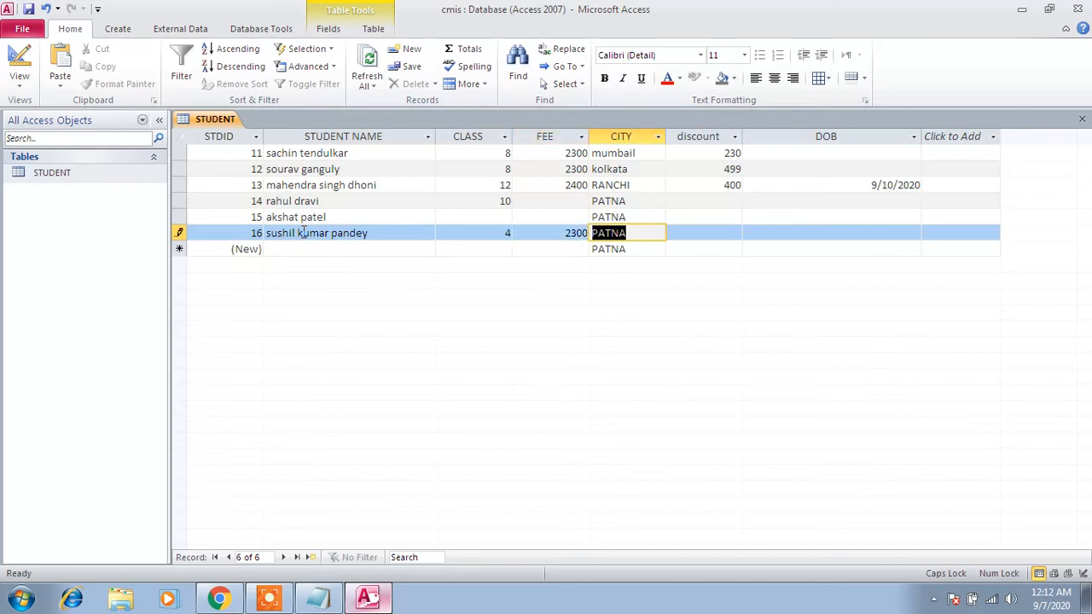
pyautogui.press('Tab')
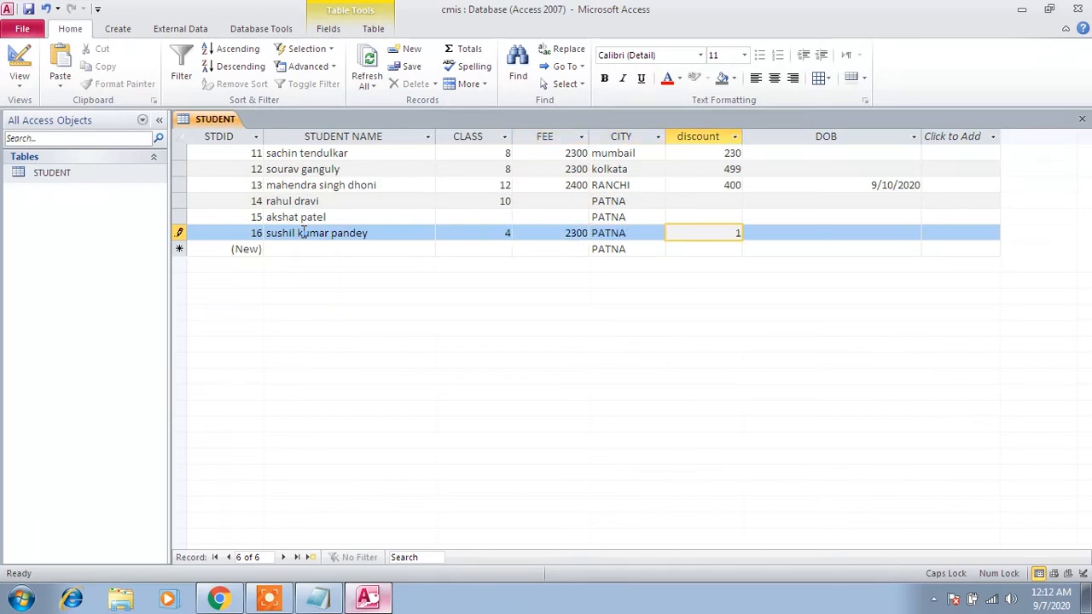
pyautogui.write('100')
pyautogui.press('Tab')
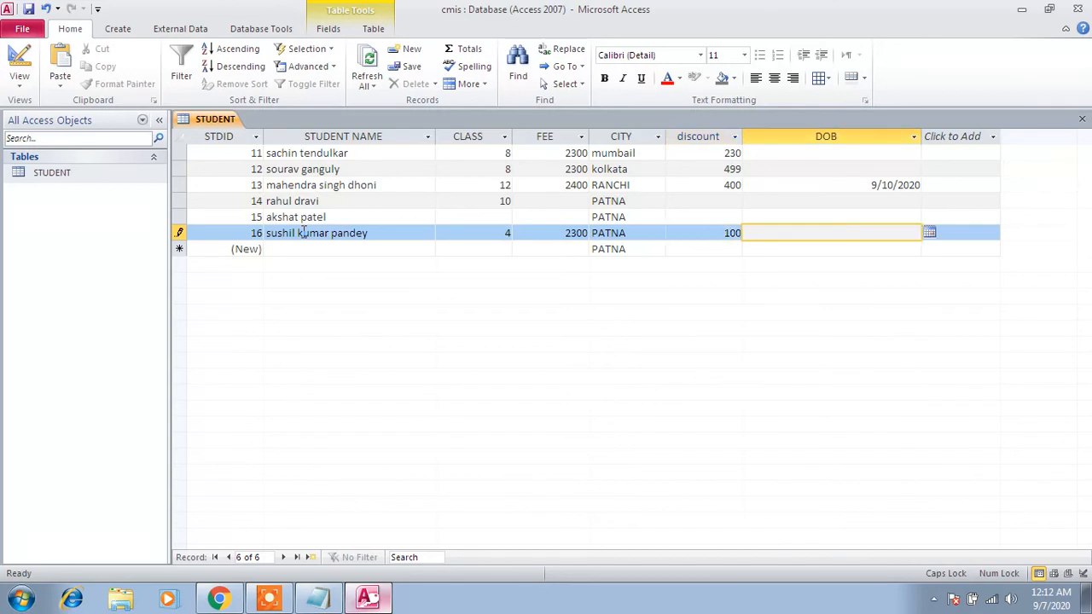
pyautogui.press('Tab')
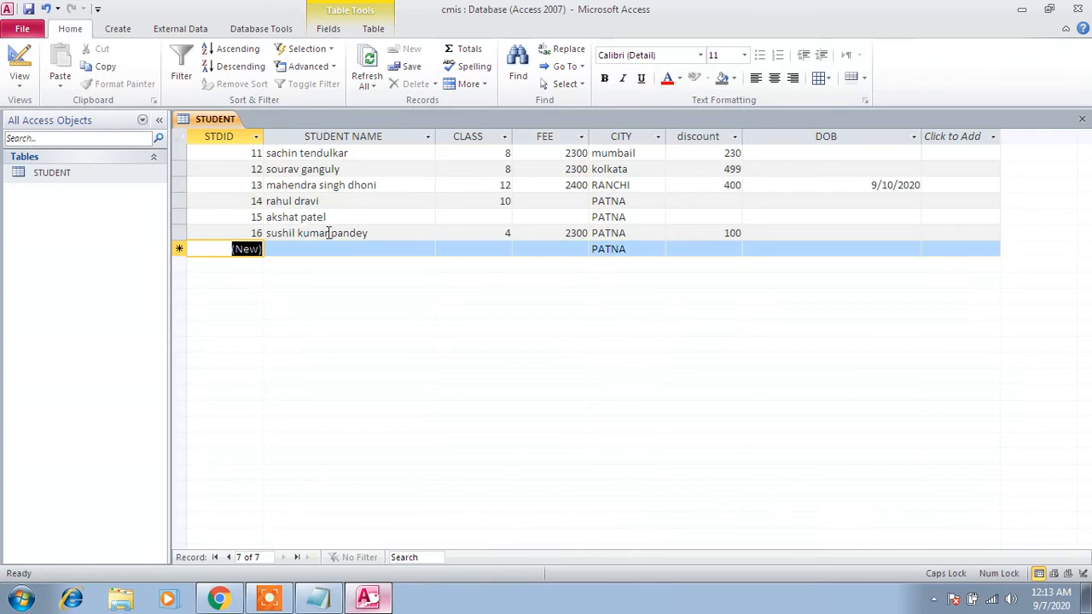
# - Switch to Notepad and highlight the DECIMAL PLACES and ALLOW ZERO LENGTH lines in the FIELD PROPERTIES list
pyautogui.click(317, 597)
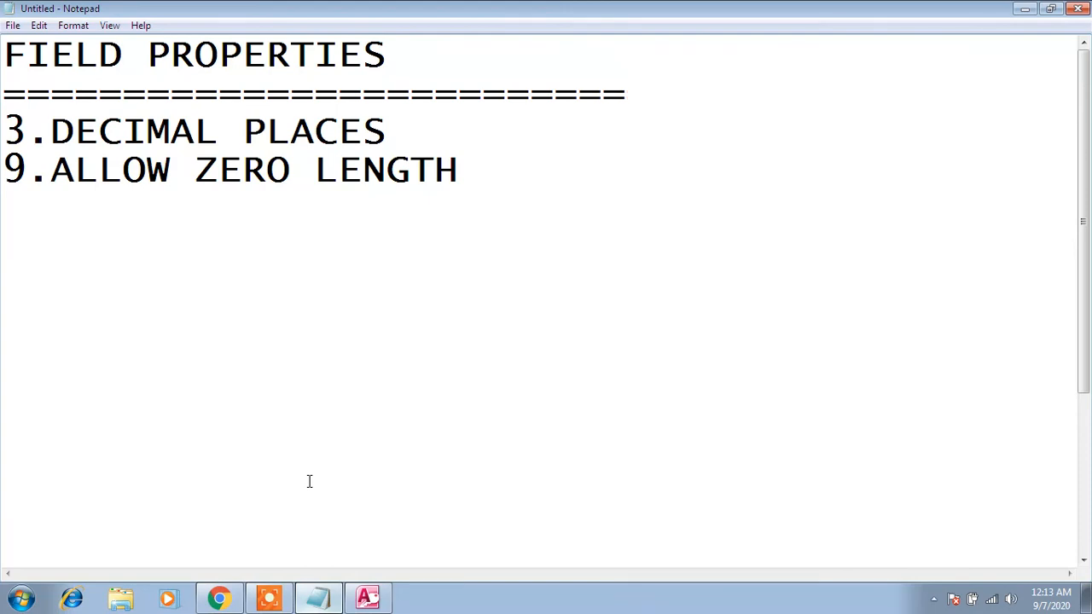
pyautogui.click(668, 539)
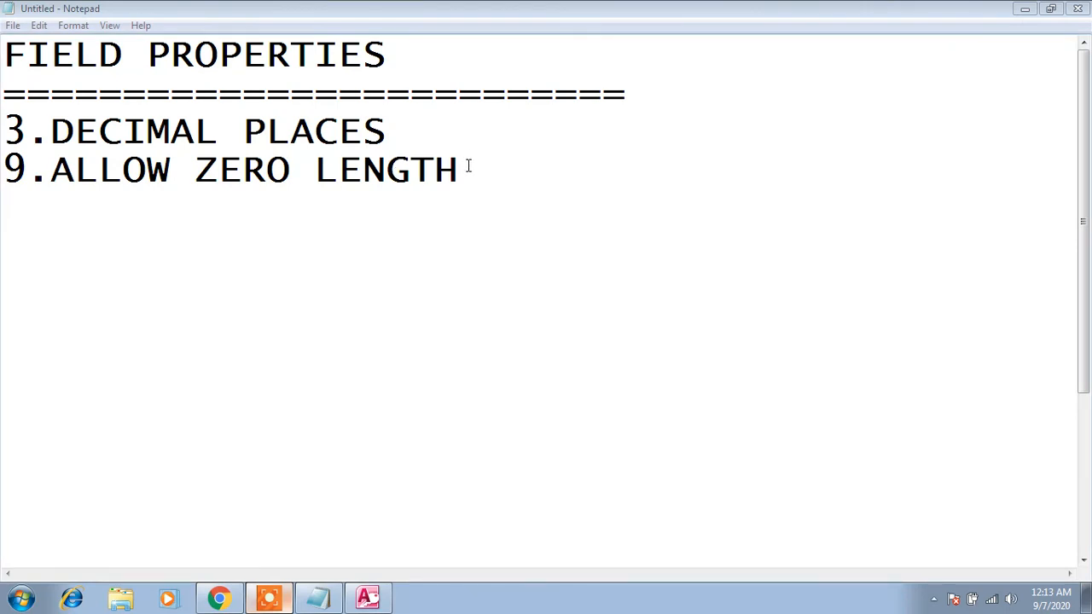
pyautogui.moveTo(468, 166); pyautogui.dragTo(4, 145)
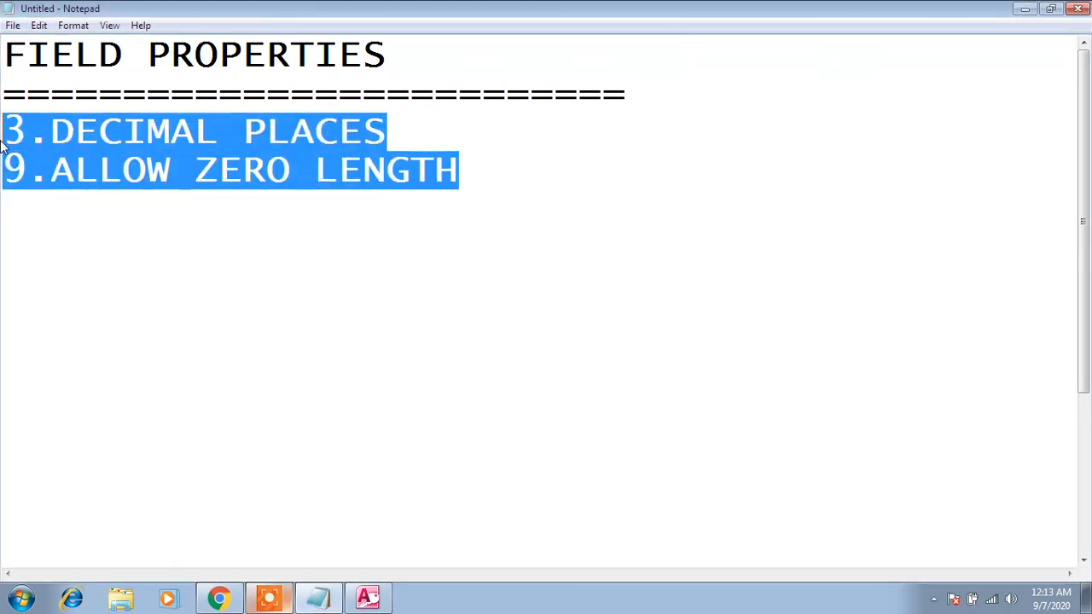